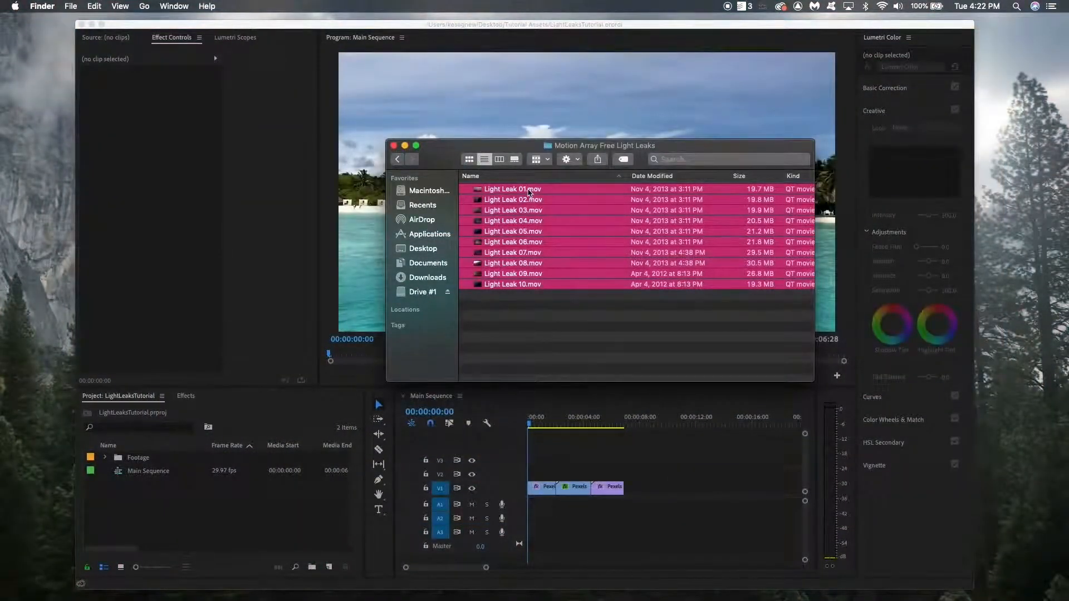
- Import the ten clips Light Leak 01.mov to Light Leak 10.mov from the Finder folder and enlarge the project bin area
left_click_drag(529, 193, 173, 503)
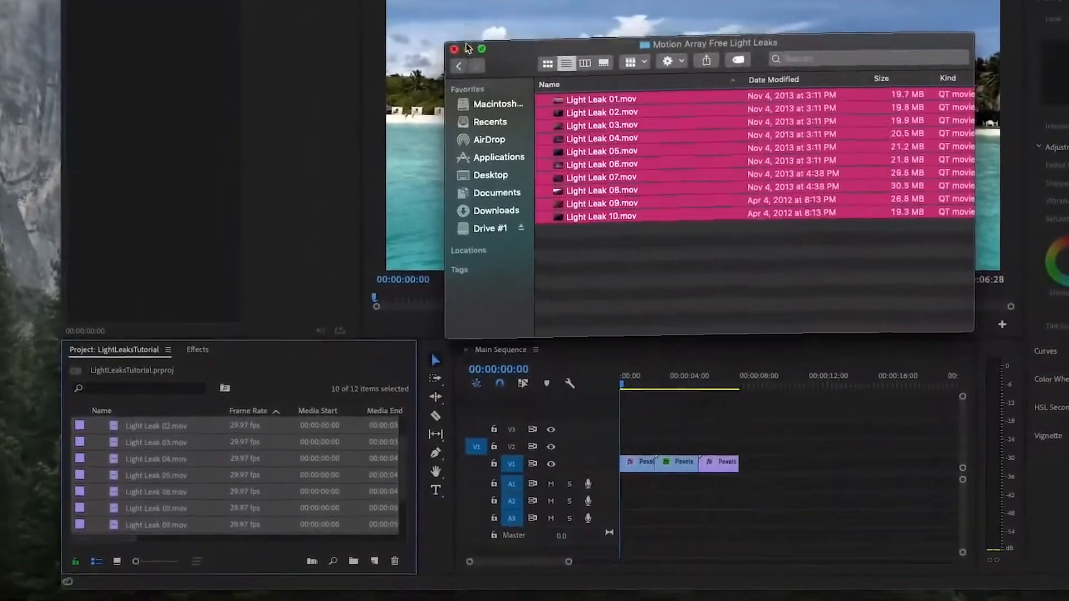
left_click(282, 380)
left_click_drag(325, 315, 315, 196)
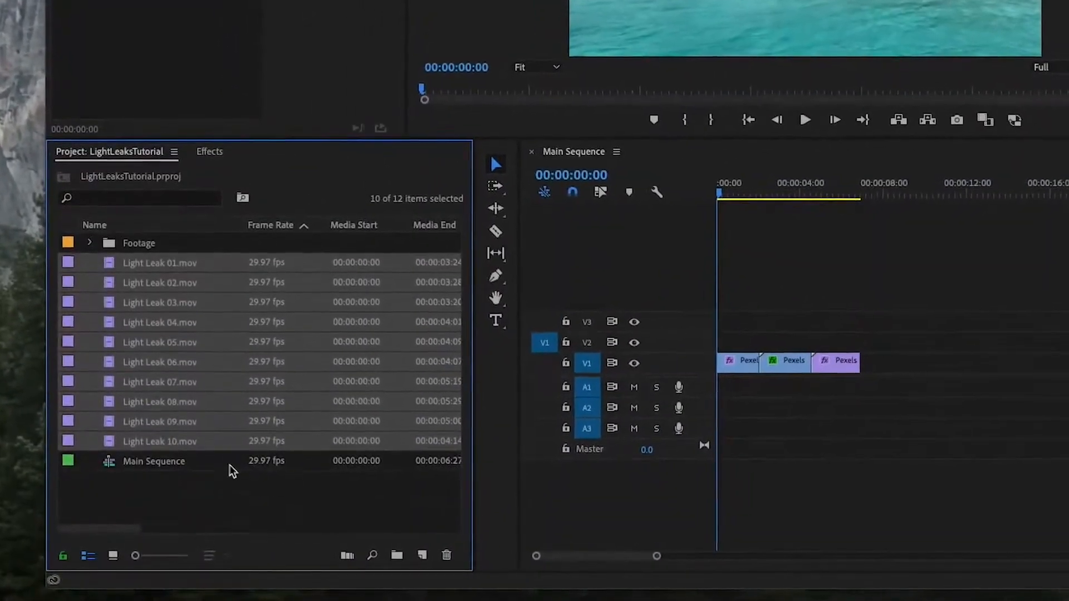
- Create a project bin named Light Leaks and move the ten imported light leak clips into it
left_click(218, 511)
key("super+b")
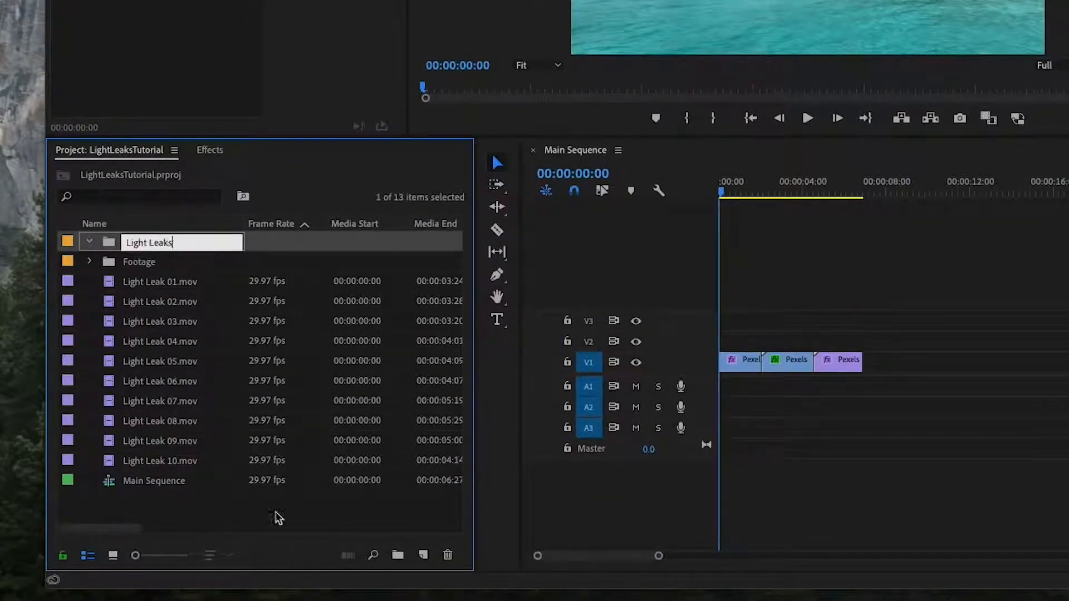
type("Light Leaks")
left_click(163, 282)
left_click(146, 461, "shift")
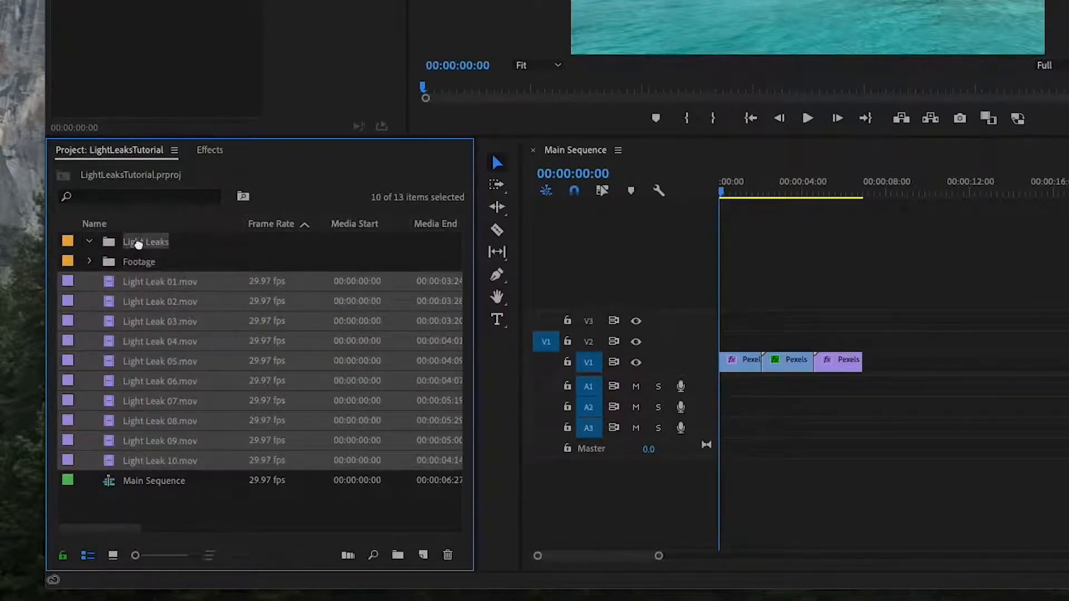
left_click_drag(138, 244, 139, 244)
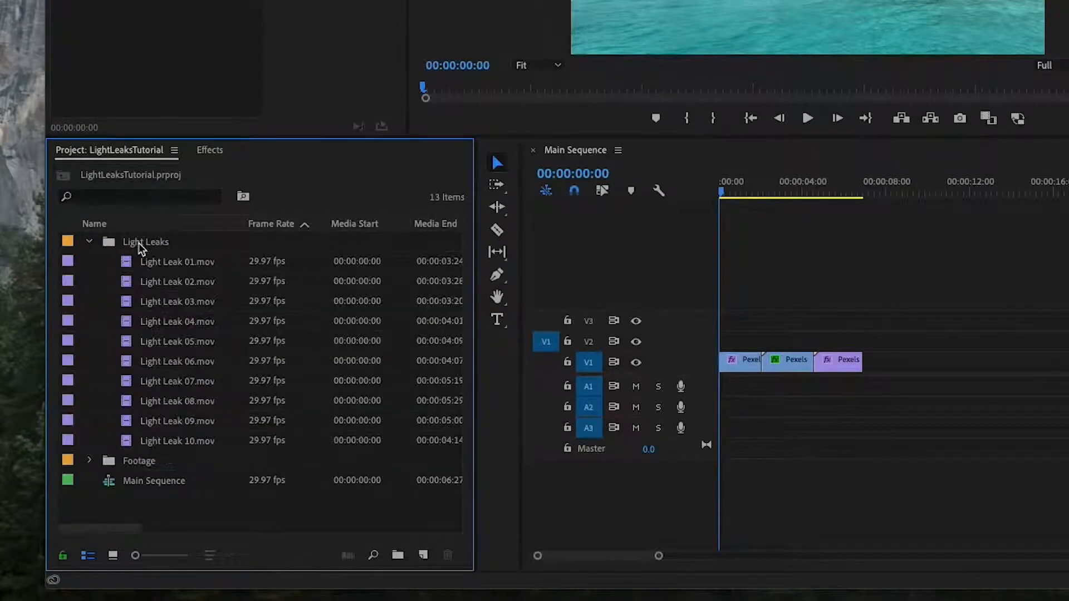
- Look over the clips in the Footage bin and scrub through the first clip of the Main Sequence
left_click(90, 242)
left_click(90, 262)
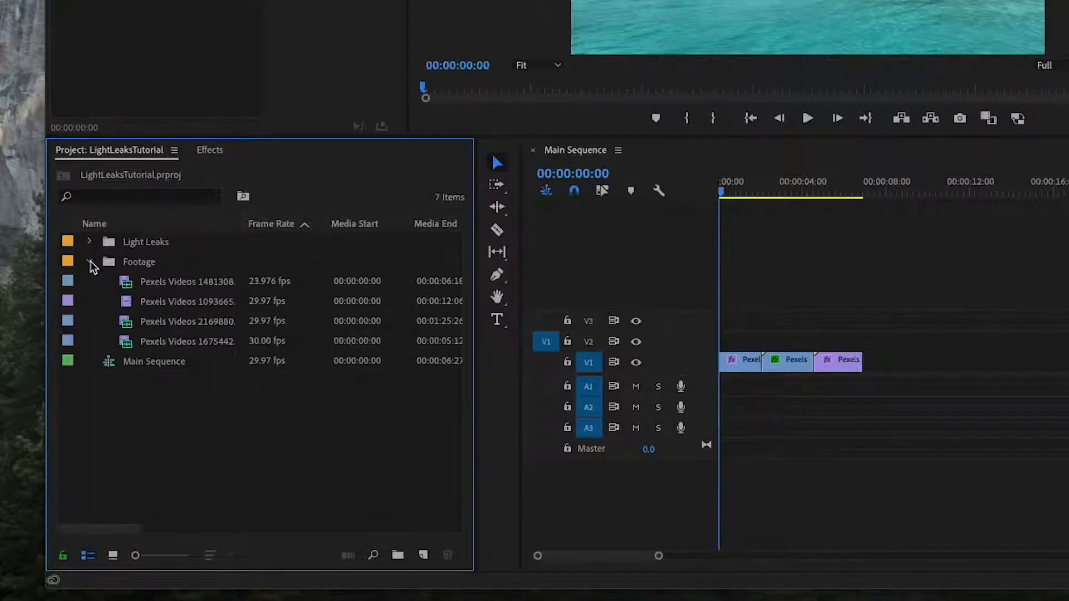
left_click_drag(722, 192, 744, 196)
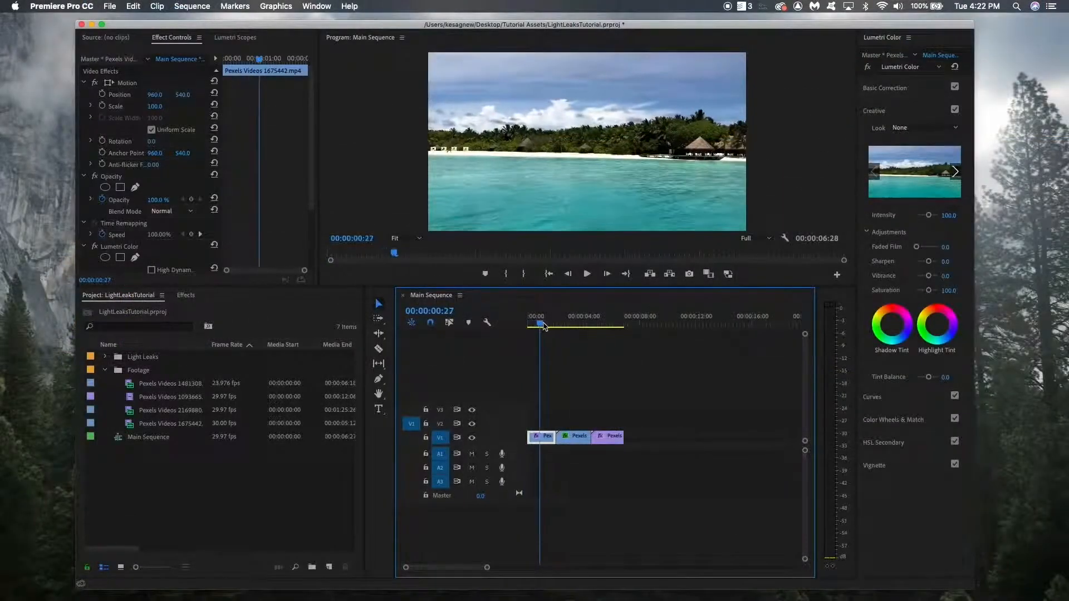
mouse_move(544, 327)
left_mouse_down()
mouse_move(613, 330)
mouse_move(532, 331)
left_mouse_up()
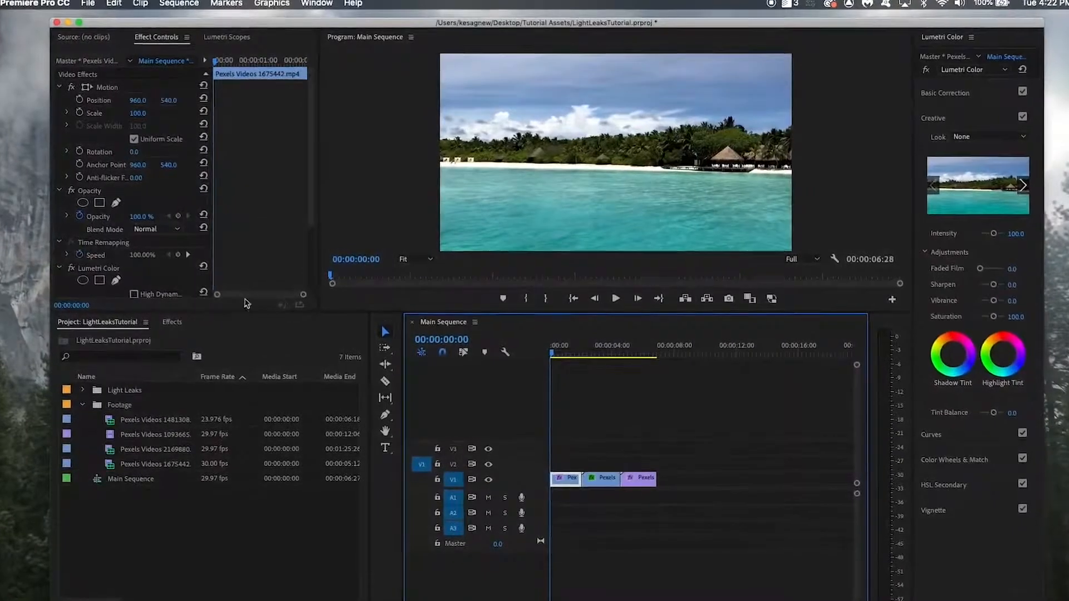
- Place Light Leak 04.mov from the Light Leaks bin on track V2 at the sequence start and scrub over it
left_click(82, 405)
left_click(82, 390)
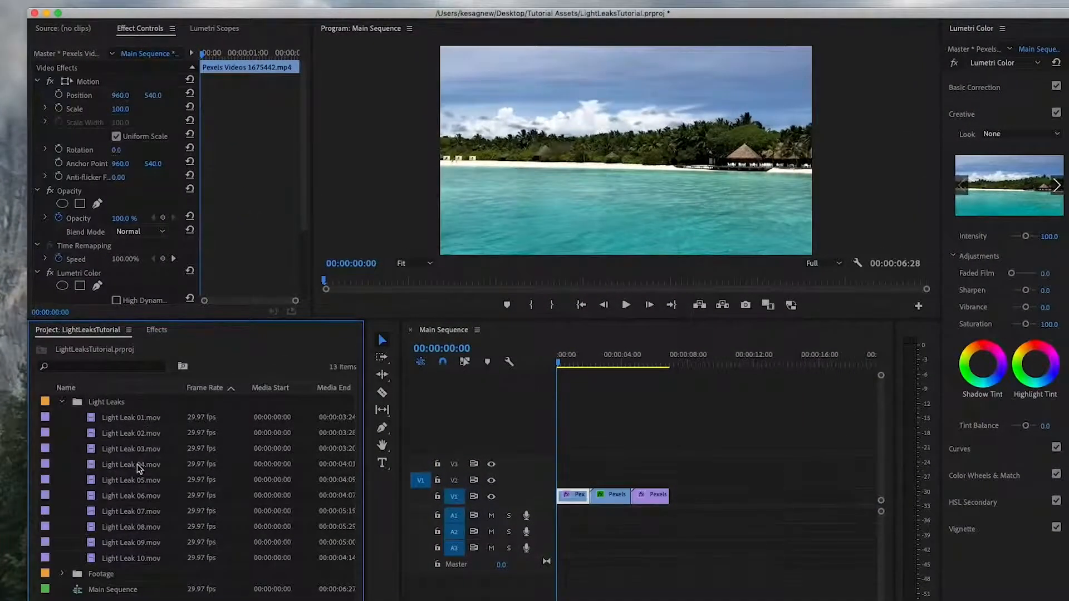
left_click(137, 467)
left_click_drag(124, 468, 562, 479)
left_click_drag(561, 366, 613, 391)
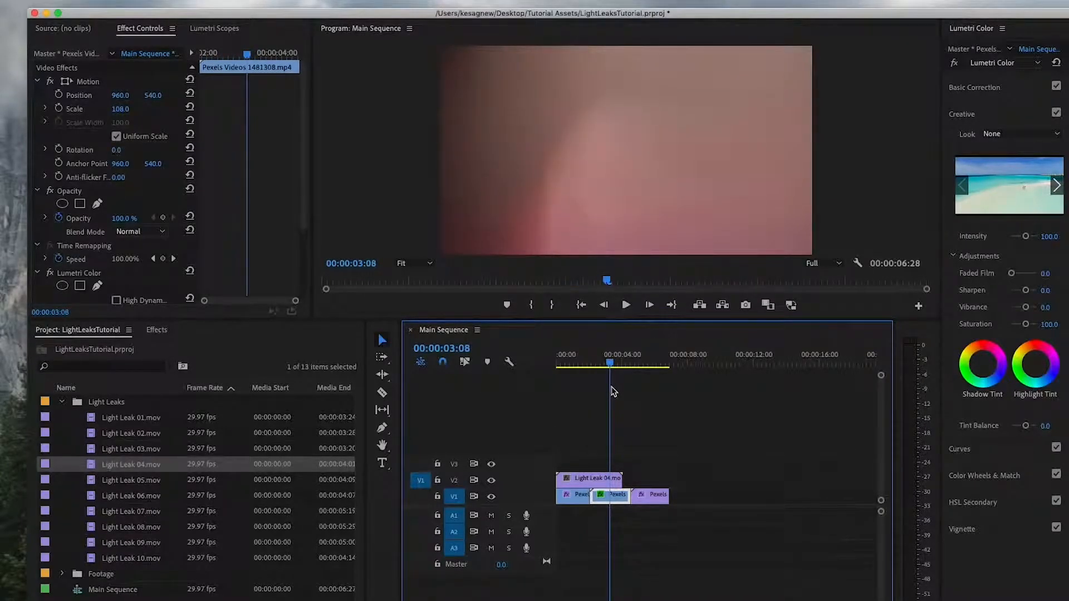
- Set the blend mode of the Light Leak 04.mov clip on V2 to Screen
left_click(594, 482)
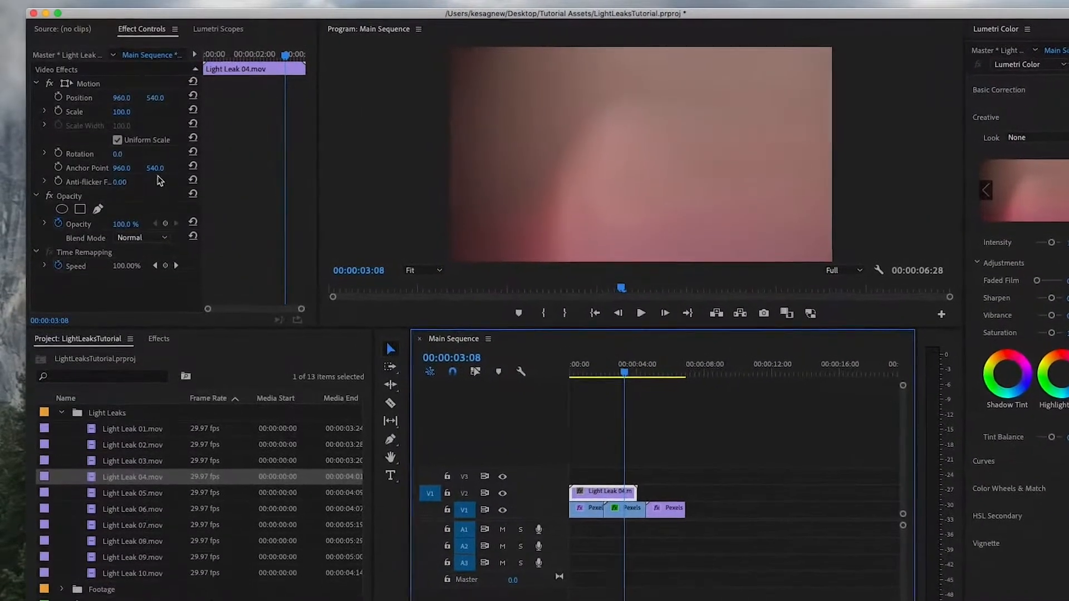
left_click(165, 249)
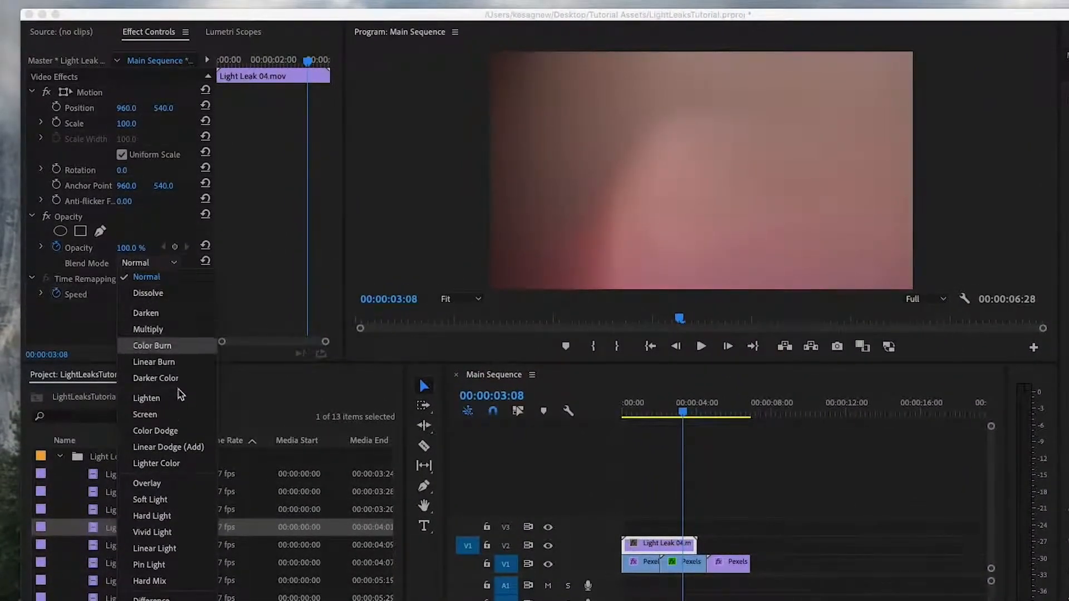
left_click(179, 418)
- Play the sequence from the start and scrub through the Light Leak 04.mov overlay to examine the blended effect
left_click_drag(680, 410, 610, 422)
key("space")
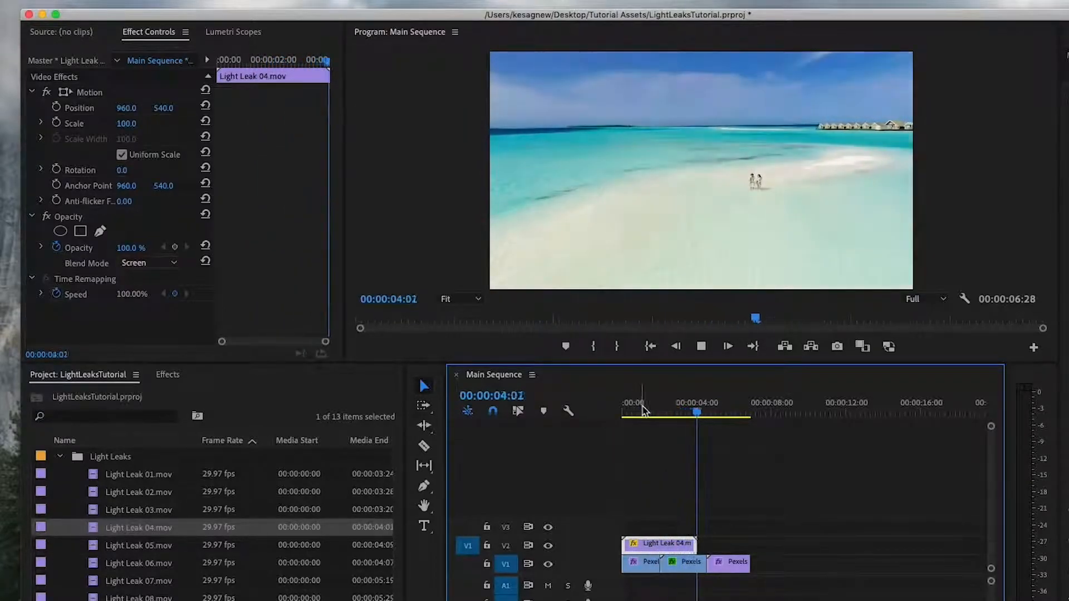
left_click_drag(644, 411, 593, 415)
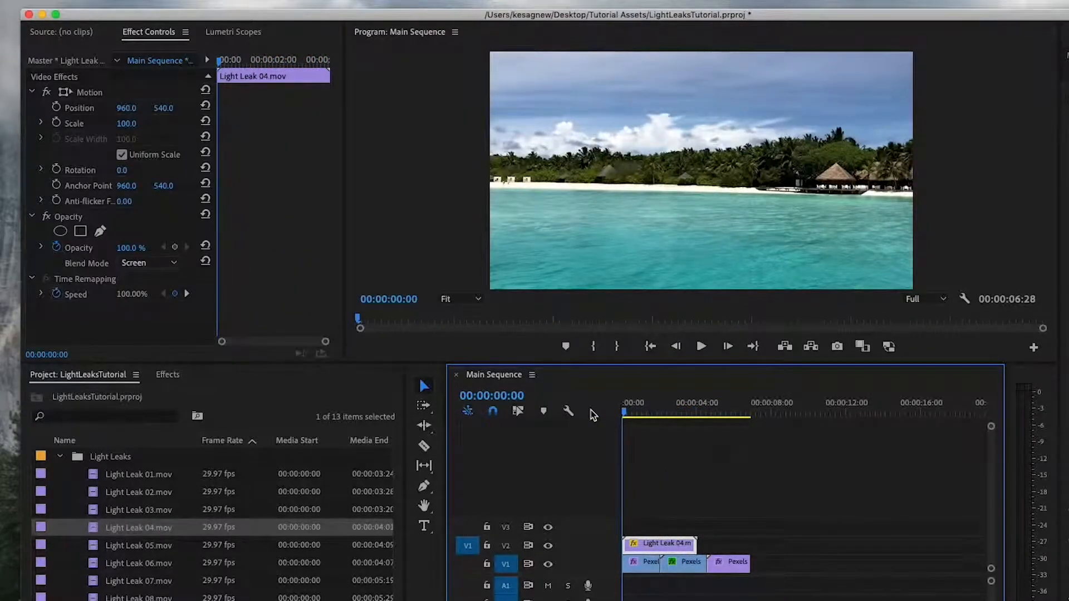
mouse_move(637, 409)
left_mouse_down()
mouse_move(692, 419)
mouse_move(637, 418)
mouse_move(655, 420)
left_mouse_up()
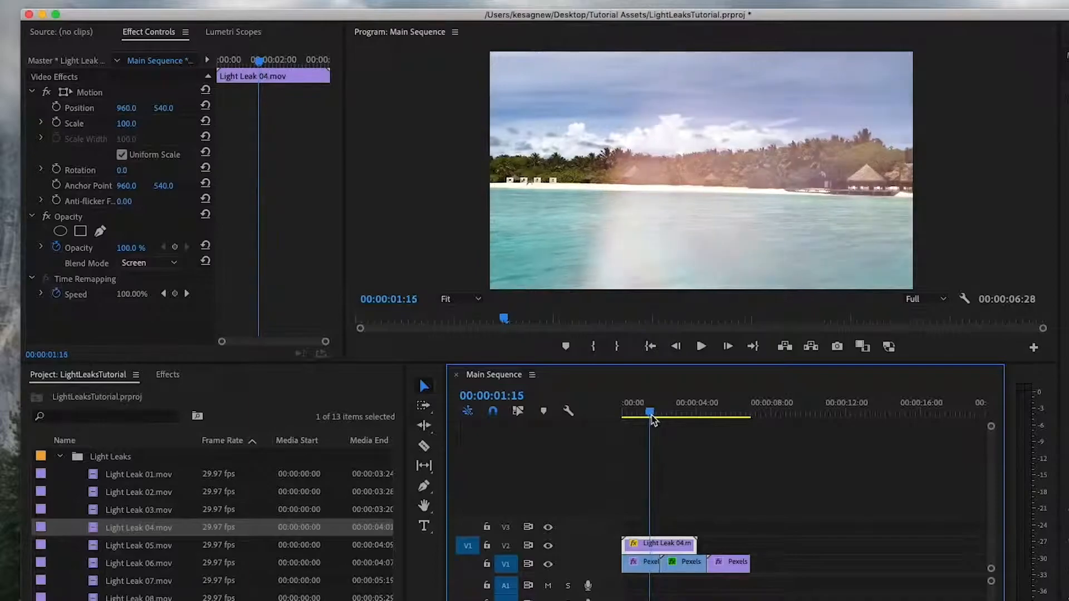
- Replace the V2 clip with Light Leak 05.mov, keeping its blend settings, and preview it from the sequence start
left_click(139, 551)
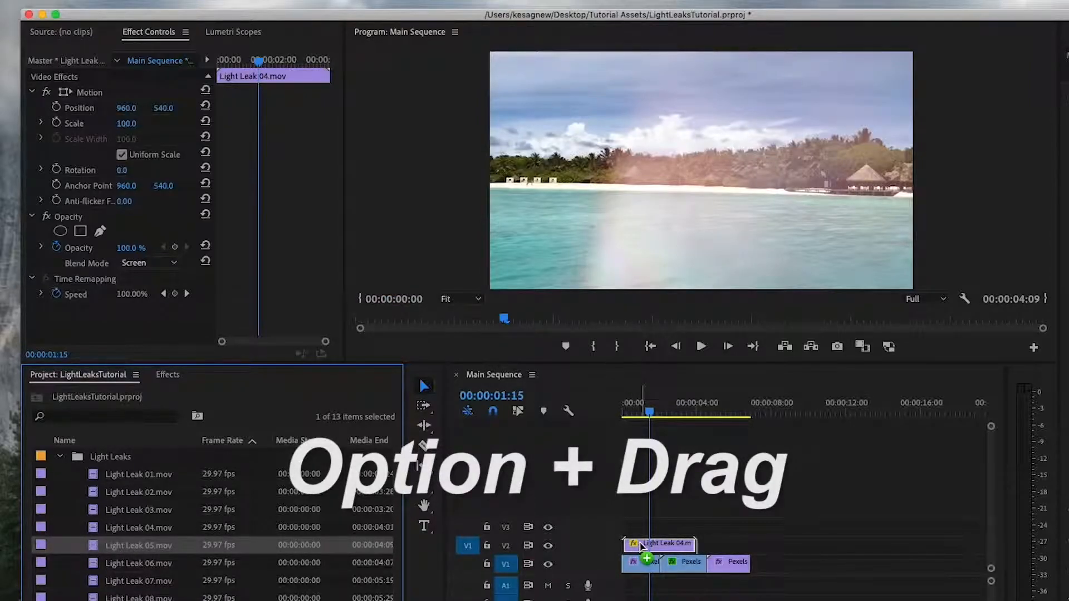
left_click_drag(641, 547, 643, 549)
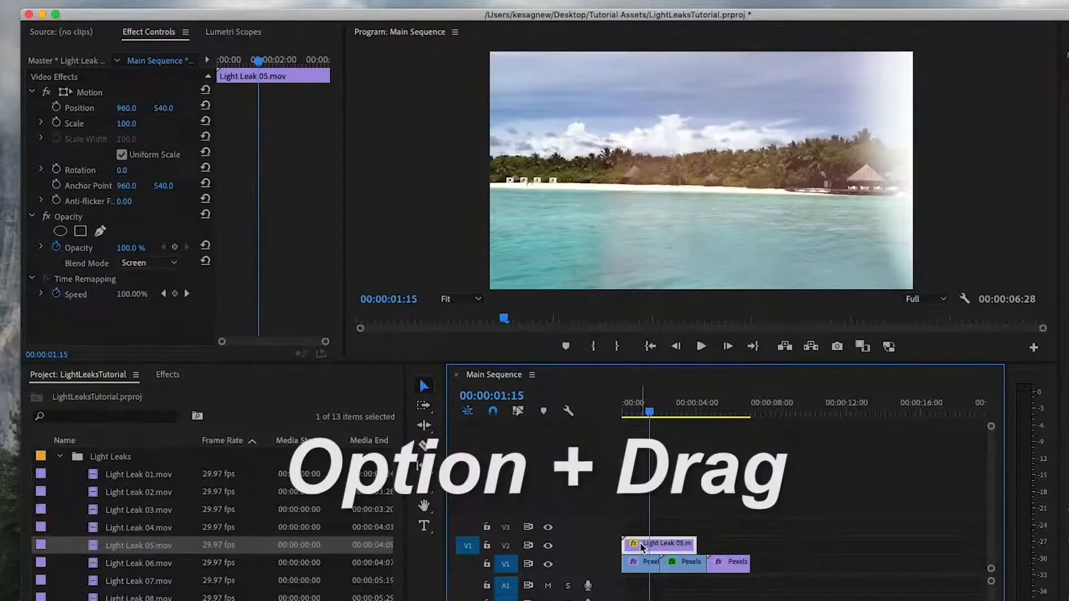
key("Home")
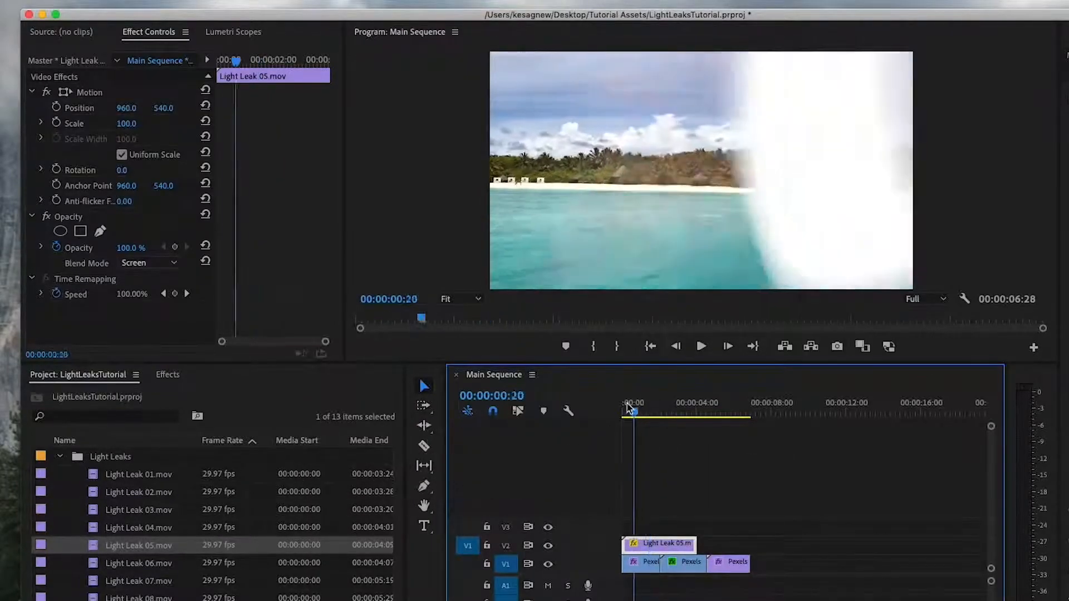
key("space")
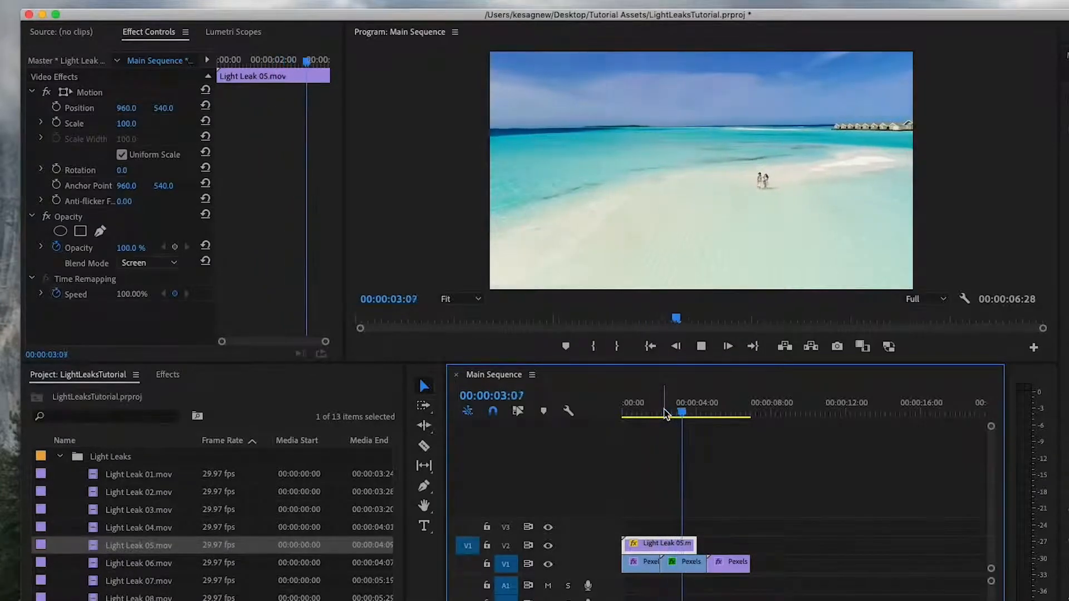
left_click(657, 414)
key("Home")
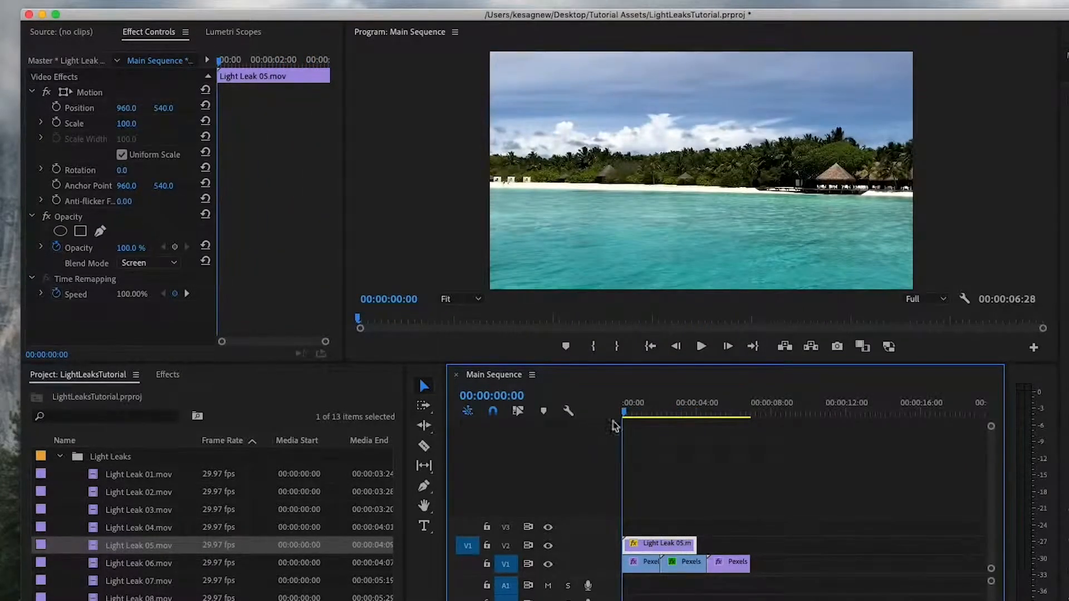
key("space")
- Replace the Light Leak 05.mov clip on V2 with Light Leak 07.mov, keeping its blend settings, and play it
left_click(134, 582)
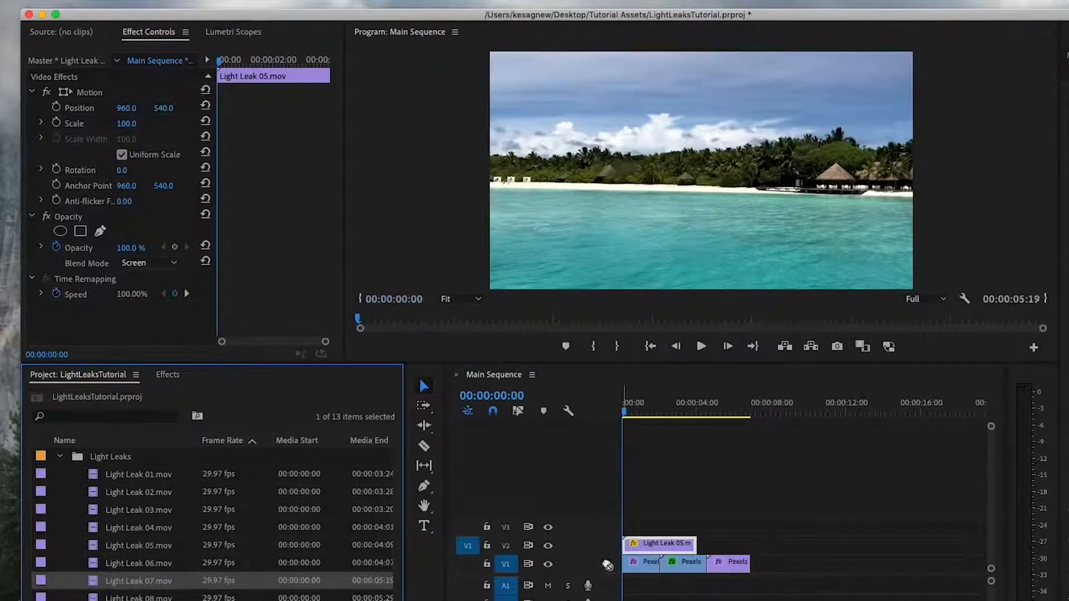
left_click_drag(658, 549, 658, 547)
key("space")
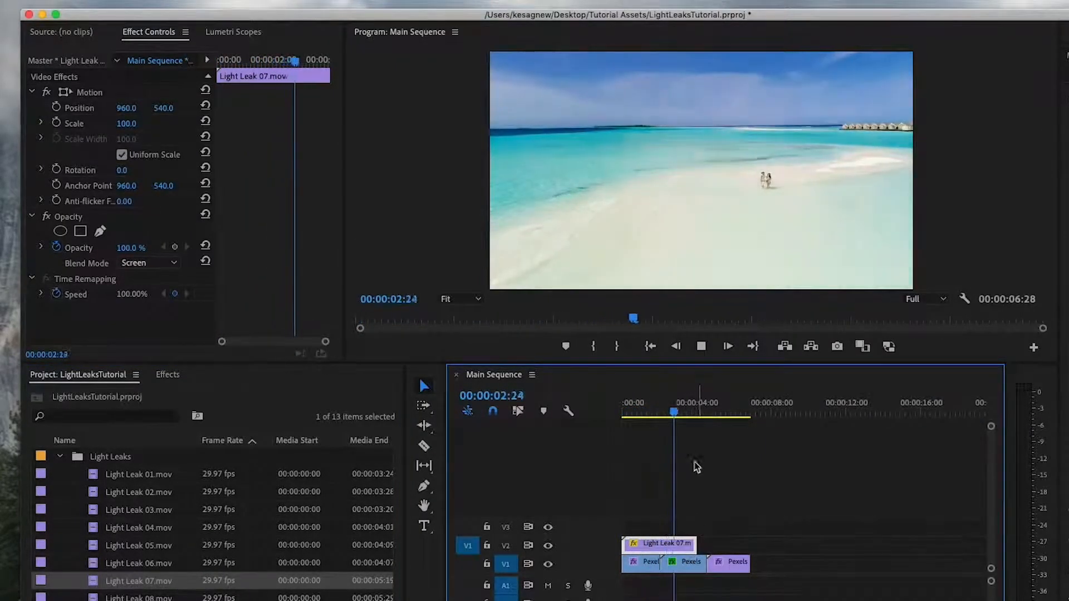
key("space")
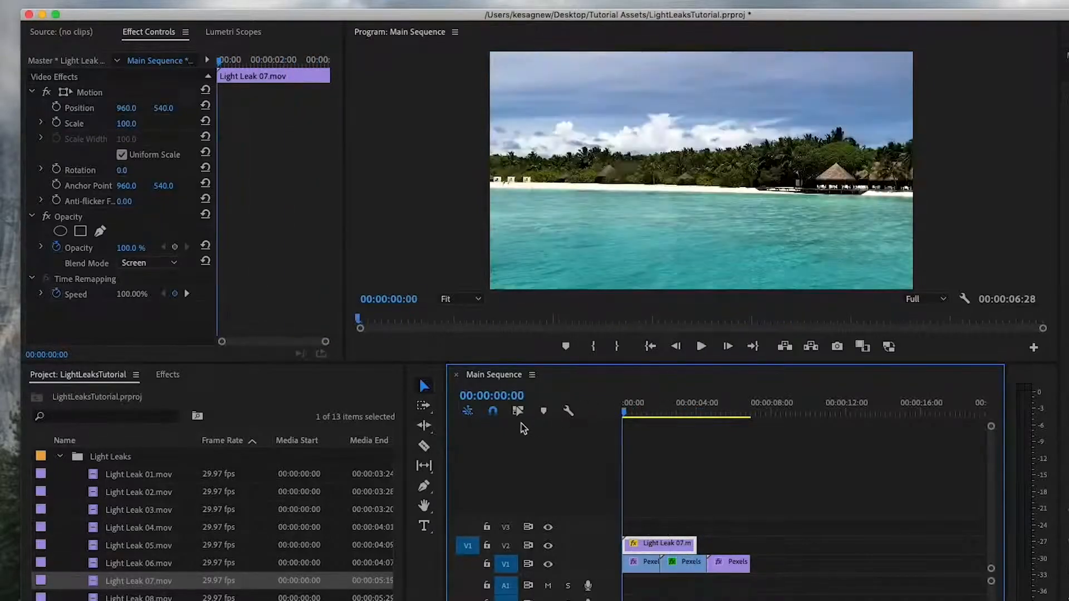
- Replace the Light Leak 07.mov clip on V2 with Light Leak 01.mov, play it and return to the sequence start
left_click(136, 475)
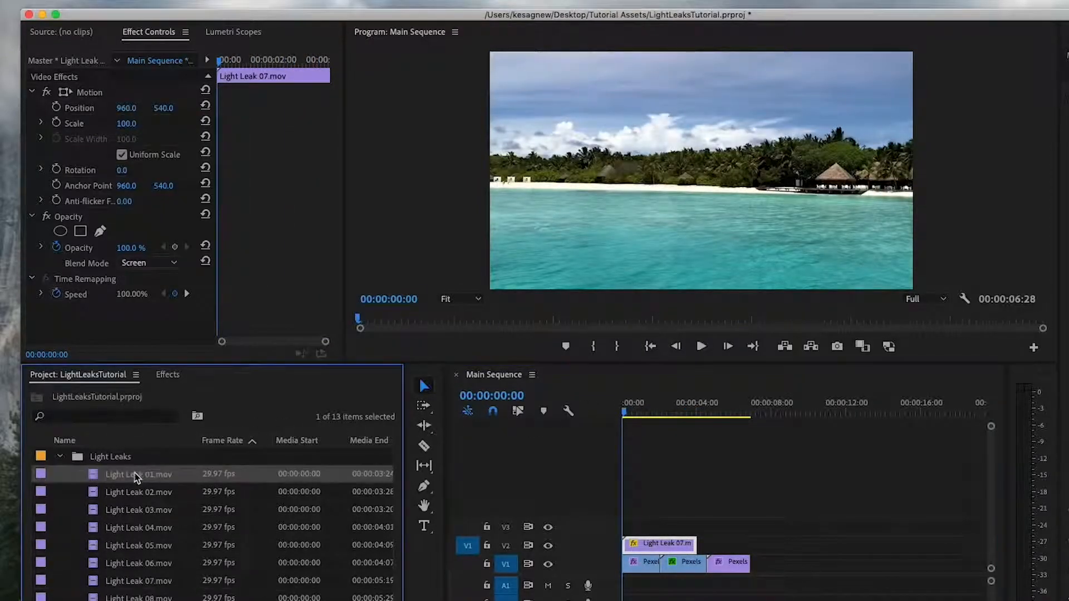
left_click_drag(680, 544, 679, 544)
key("space")
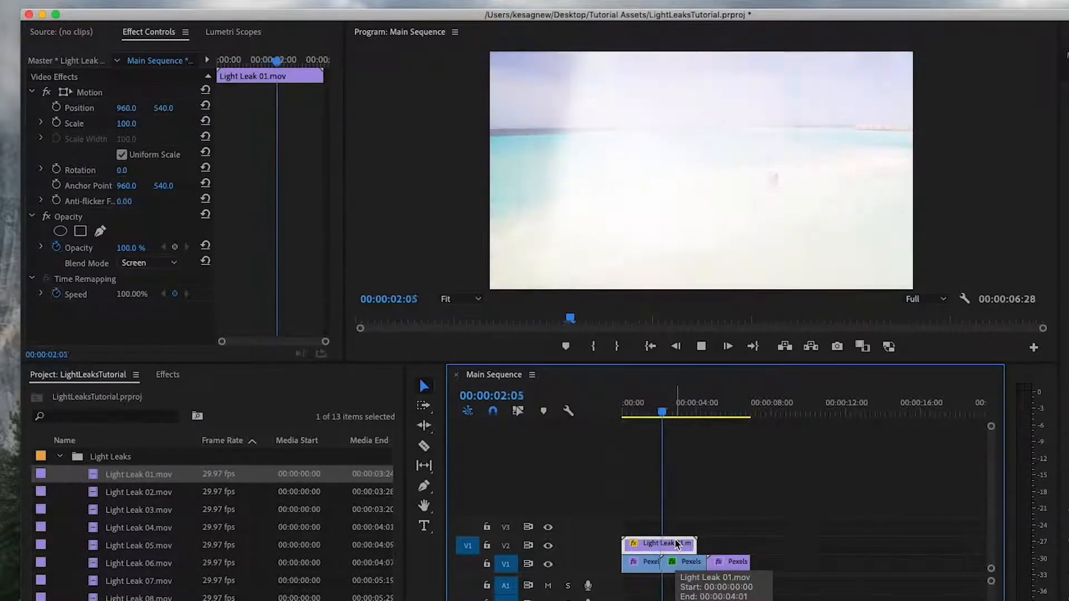
key("Home")
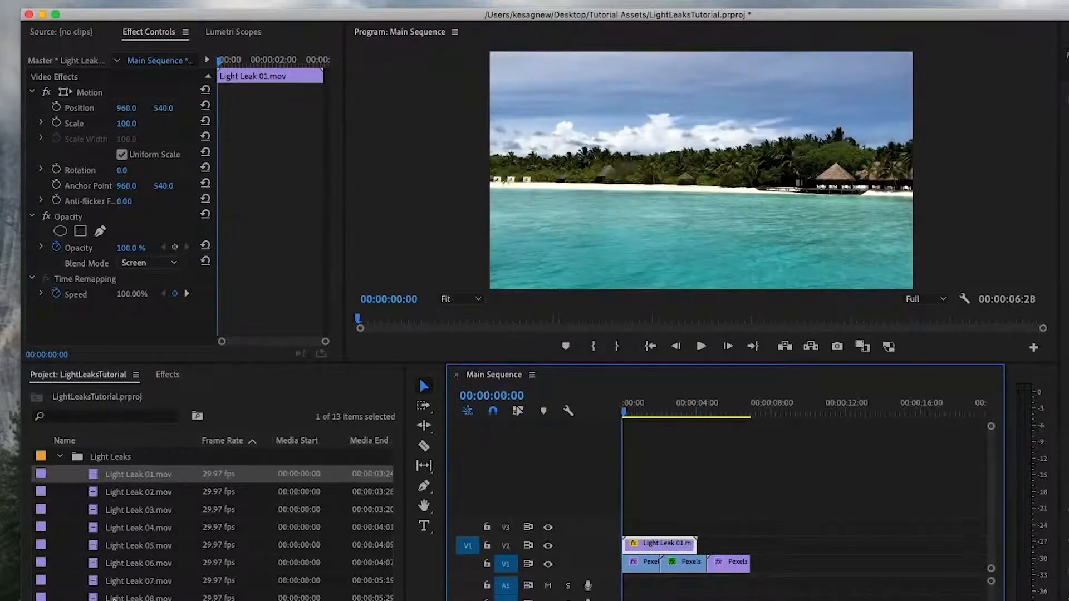
- Replace the Light Leak 01.mov clip on V2 with Light Leak 07.mov, keeping its blend settings, and preview it
left_click(116, 583)
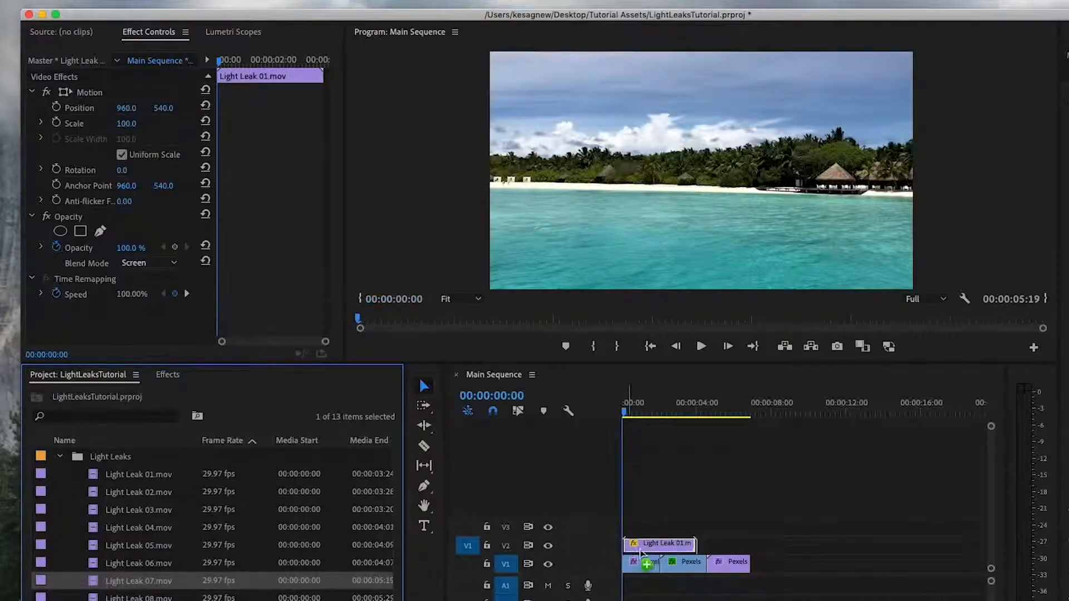
left_click_drag(650, 552, 651, 553)
key("space")
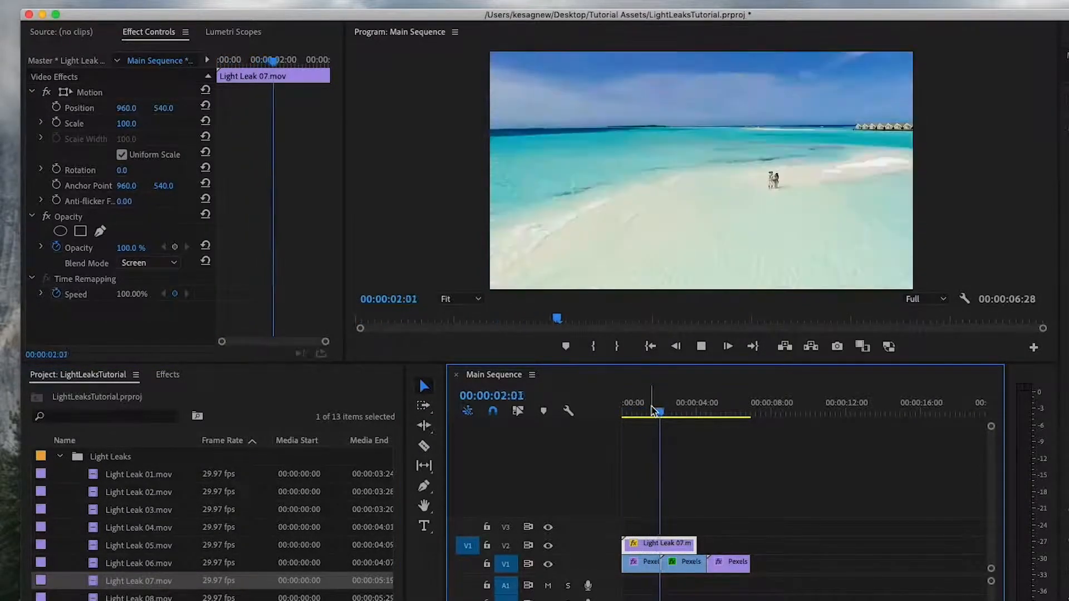
key("space")
left_click_drag(684, 418, 640, 434)
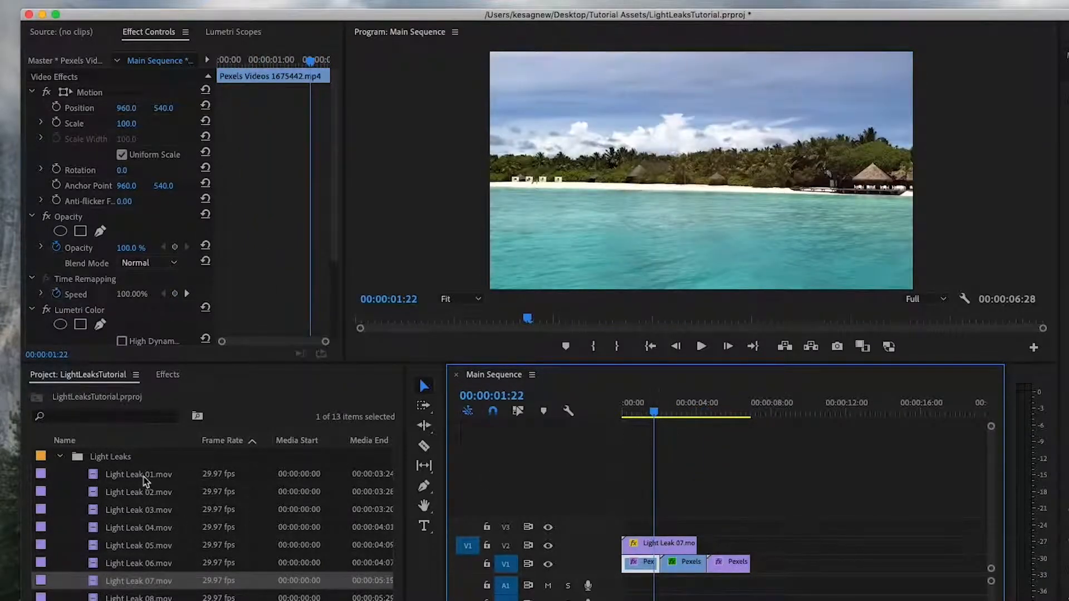
- Add Light Leak 01.mov on track V3 so that it ends with the last footage clip, overlapping the end of the V2 clip
left_click(145, 478)
left_click_drag(133, 475, 677, 531)
left_click(706, 529)
- Set the blend mode of the Light Leak 01.mov clip on V3 to Screen, checking the frame at 00:00:04:09
left_click(704, 402)
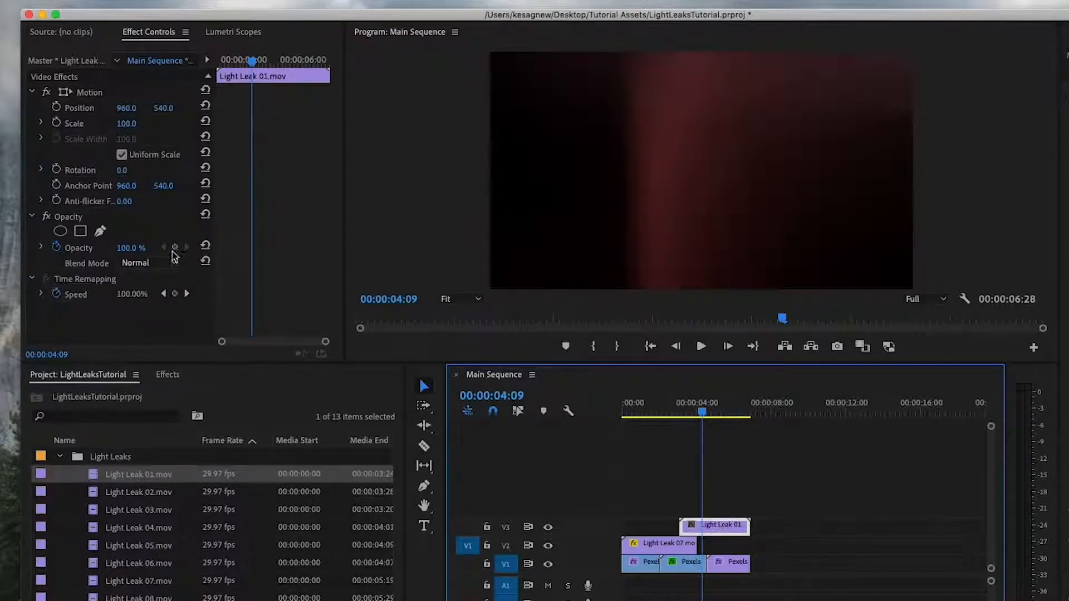
left_click(160, 270)
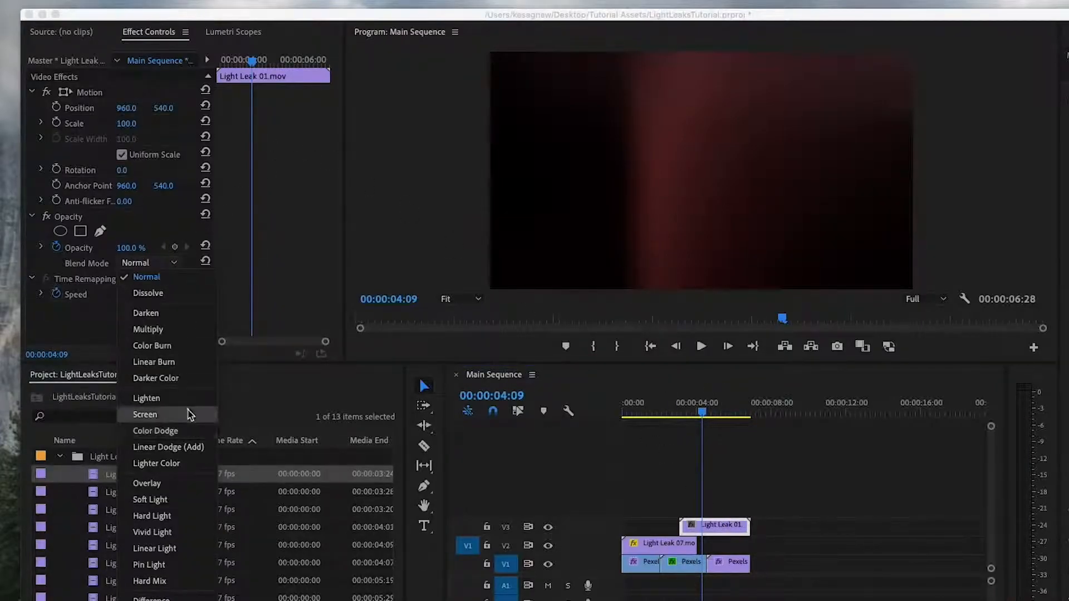
left_click(193, 415)
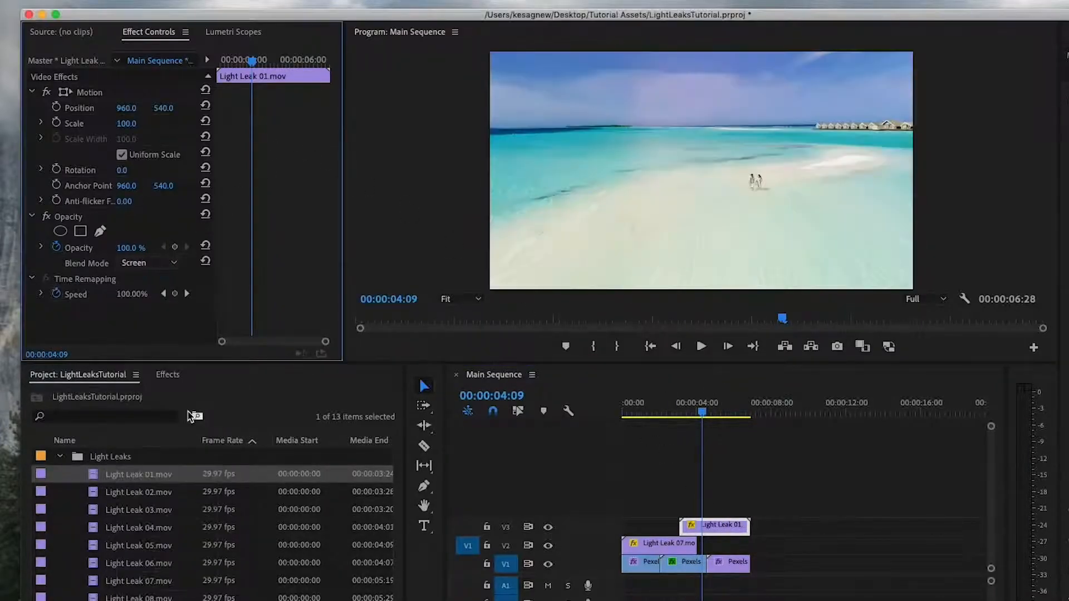
- Try the Overlay, Hard Light and Soft Light blend modes on the V3 Light Leak 01.mov clip, then restore Screen
left_click(154, 269)
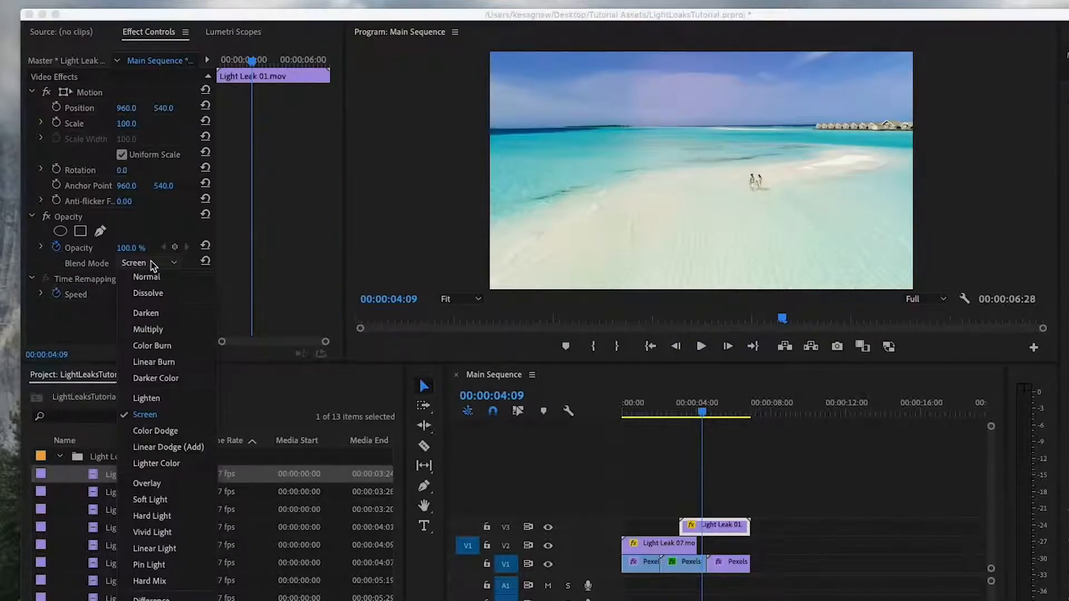
left_click(178, 483)
left_click(156, 265)
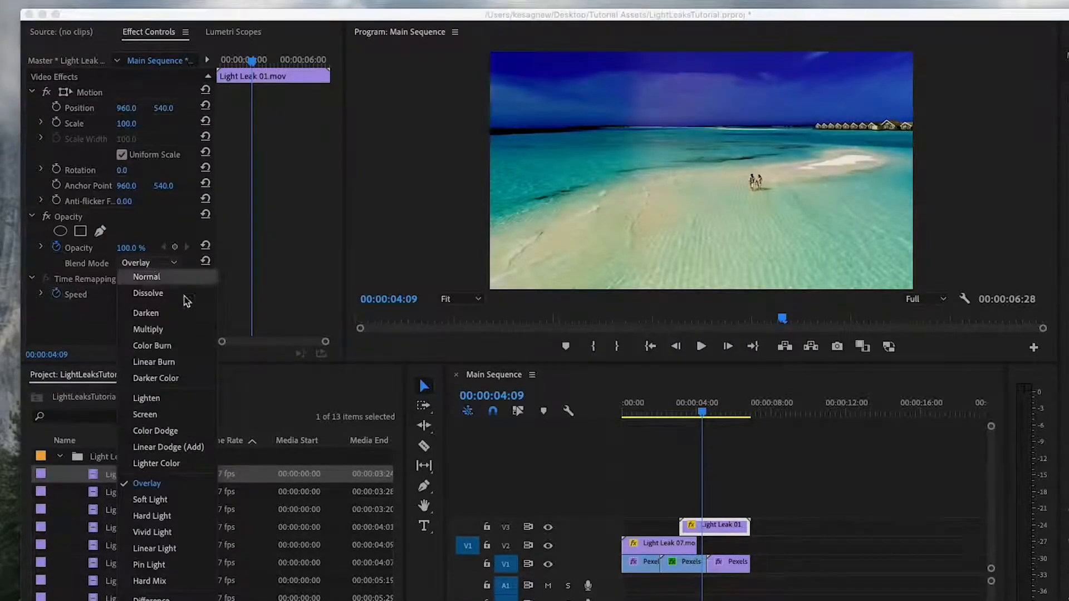
left_click(172, 517)
left_click(171, 264)
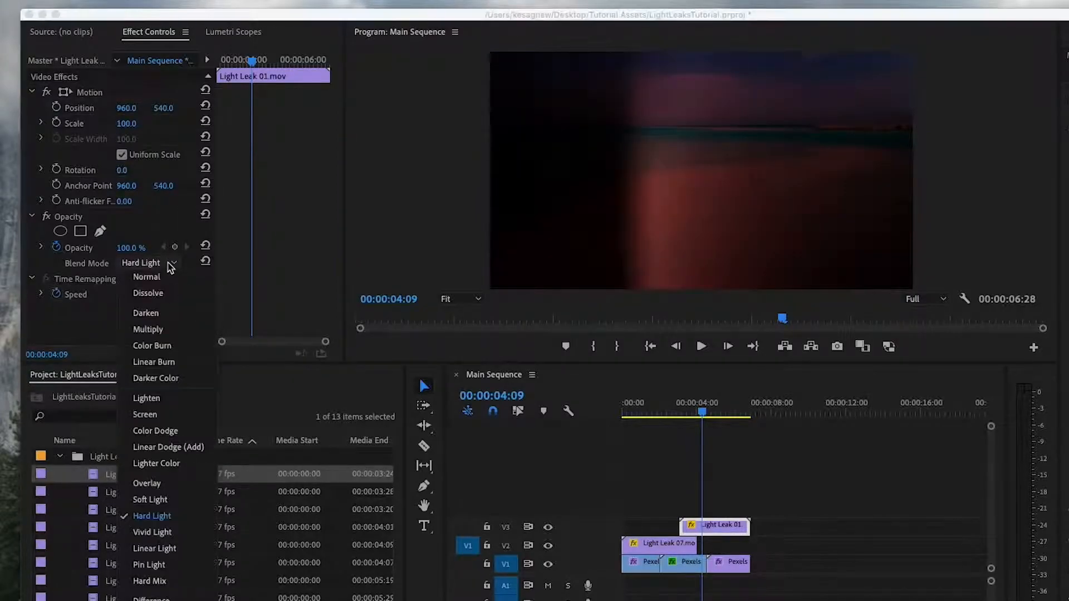
left_click(176, 508)
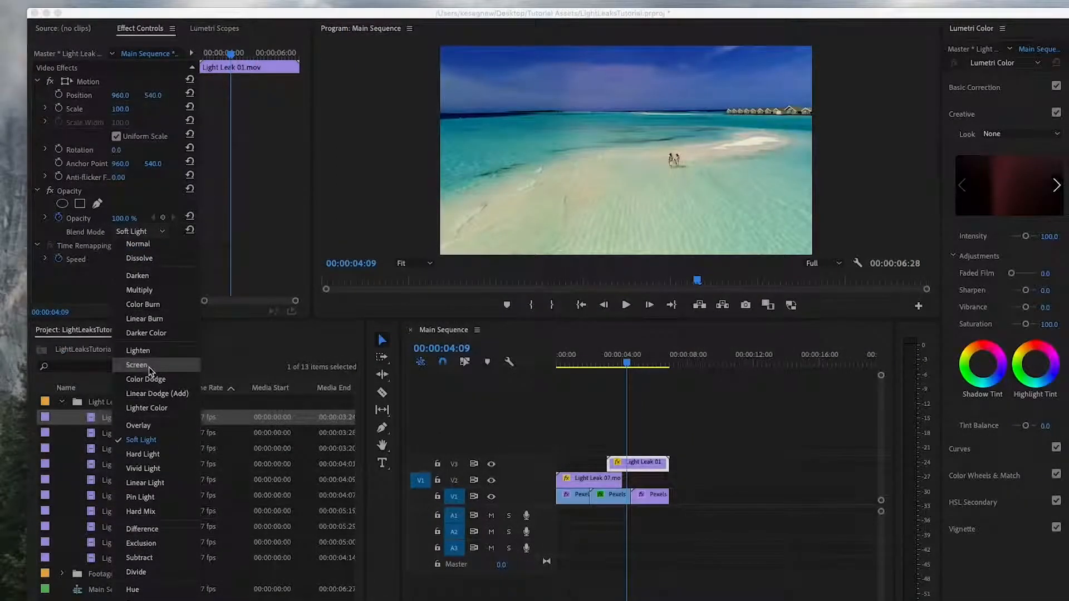
left_click(136, 366)
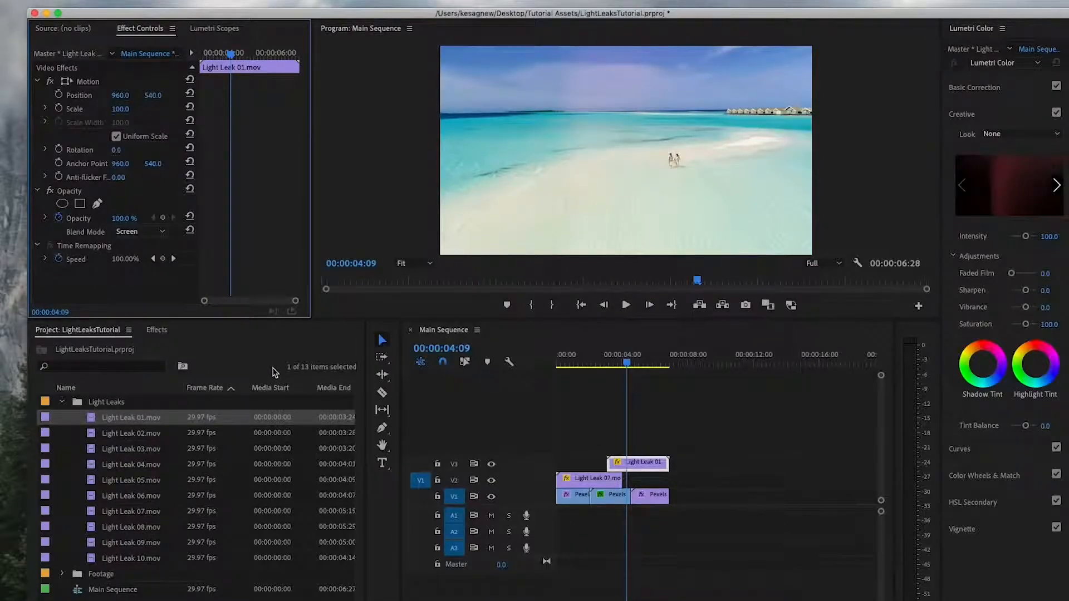
- Play the sequence from the start to check how both light leaks blend over the footage
left_click(611, 350)
key("Home")
key("space")
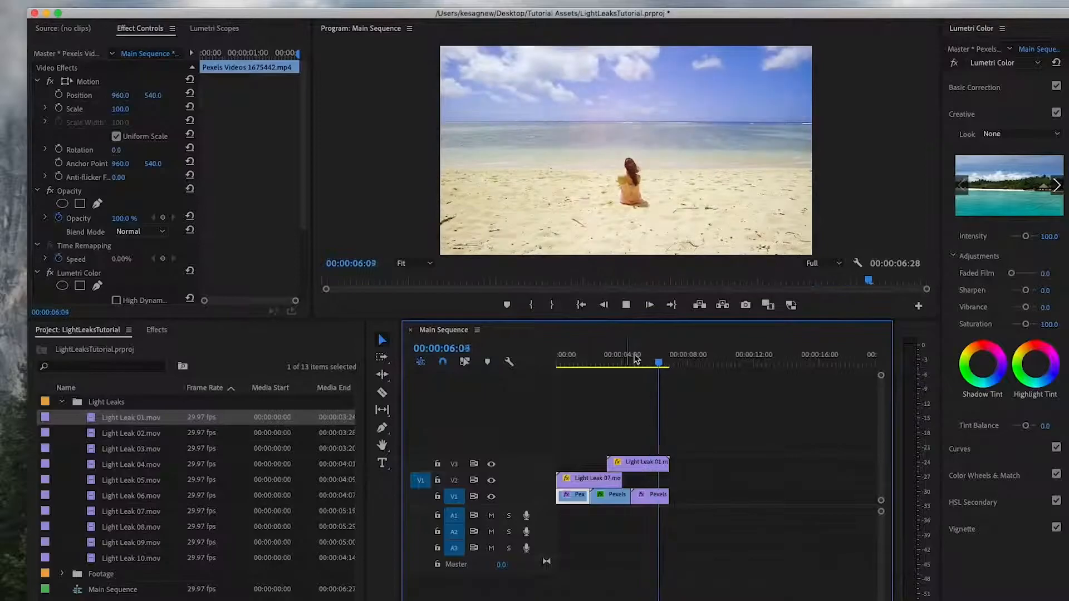
left_click_drag(633, 359, 546, 352)
key("space")
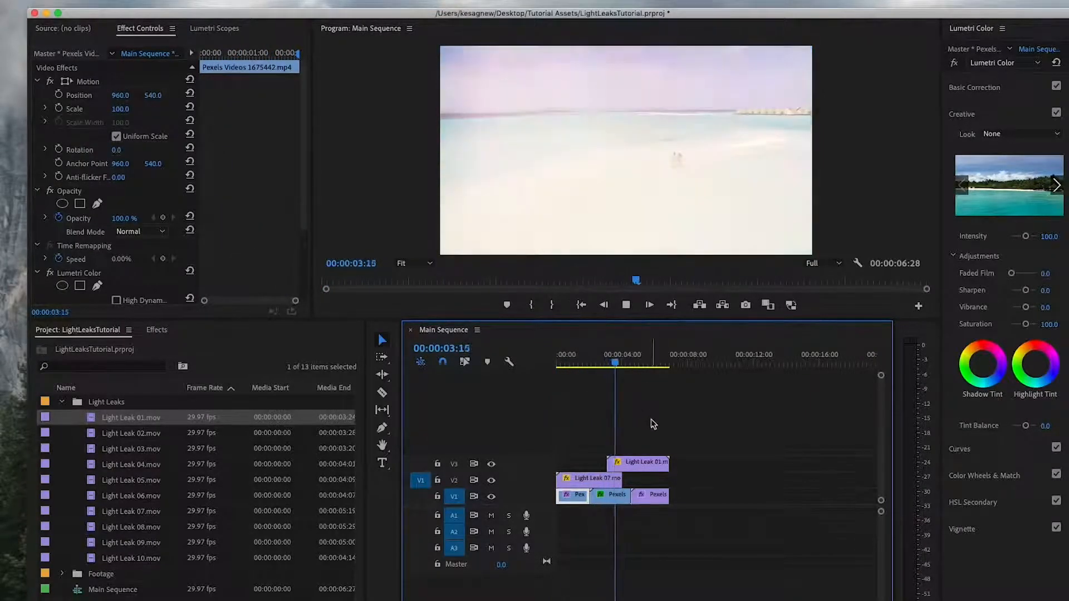
- Find the Crop video effect and apply it to the Light Leak 01.mov clip on V3
left_click(640, 462)
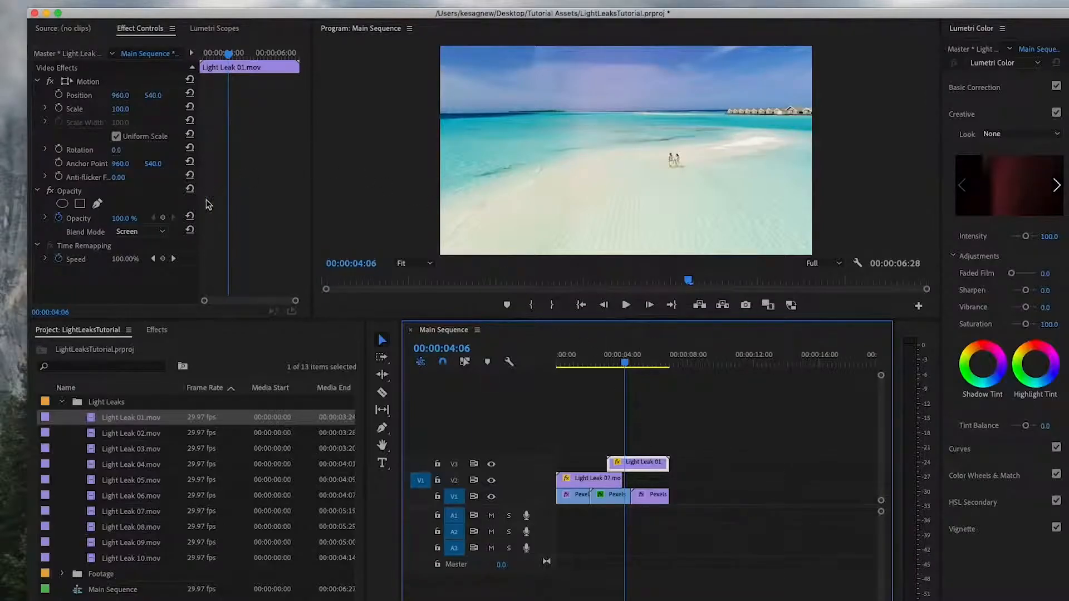
left_click(161, 329)
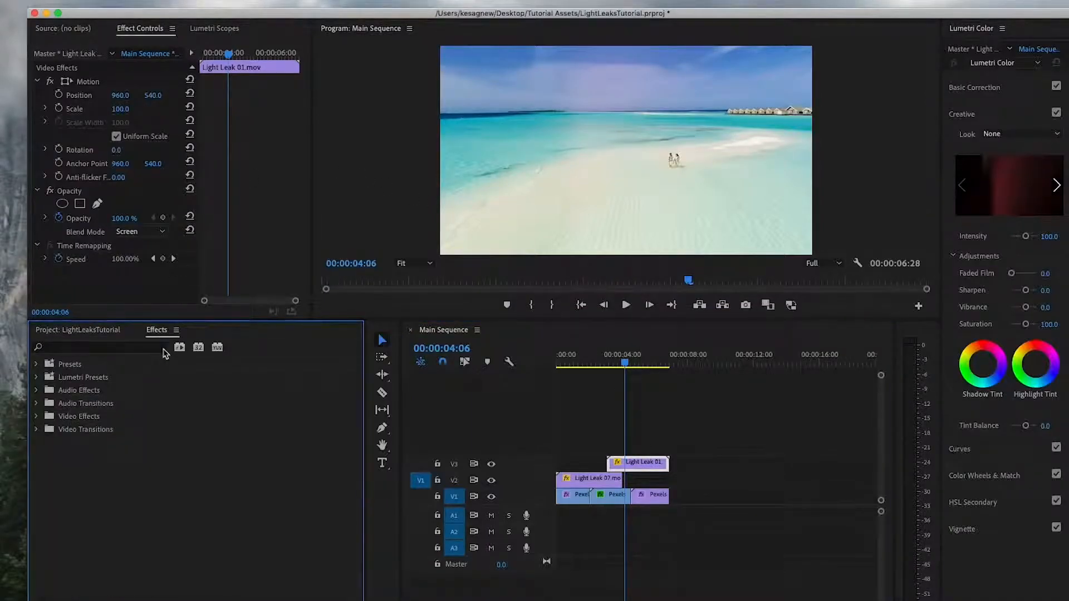
type("crop")
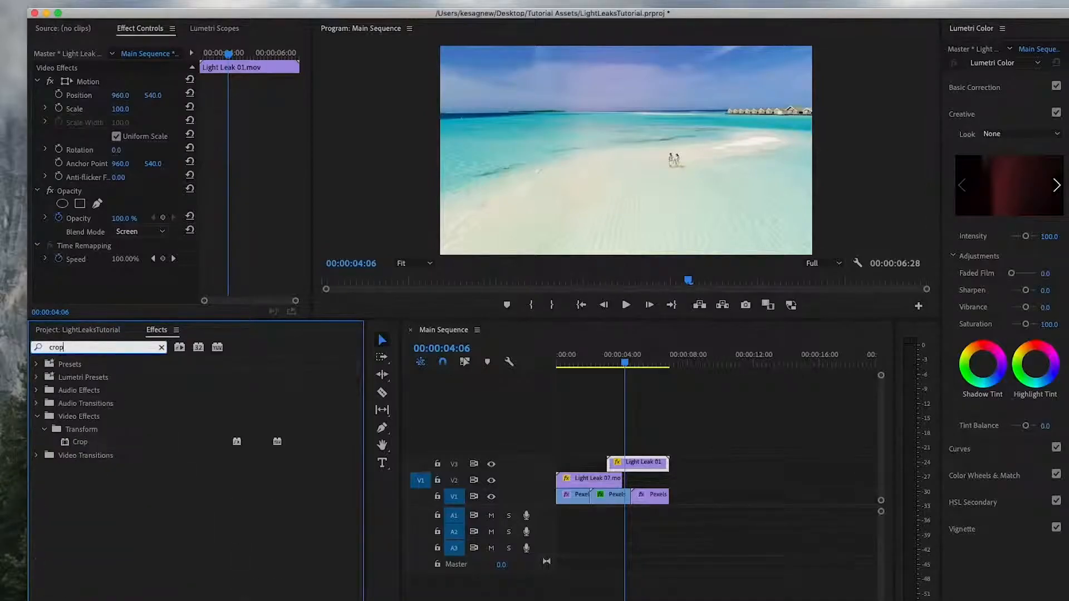
left_click(77, 444)
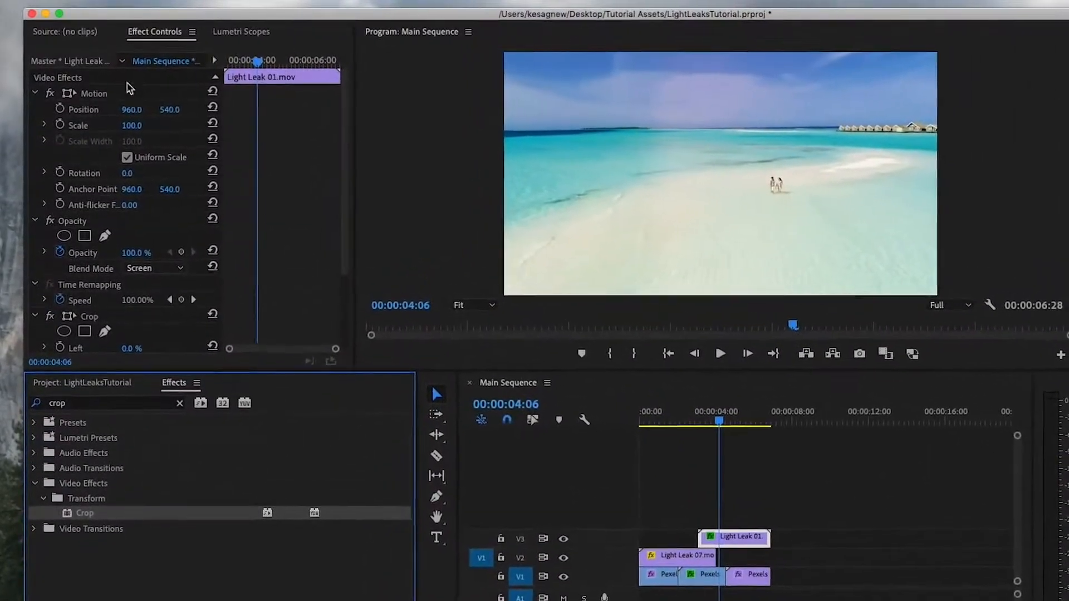
key("super+s")
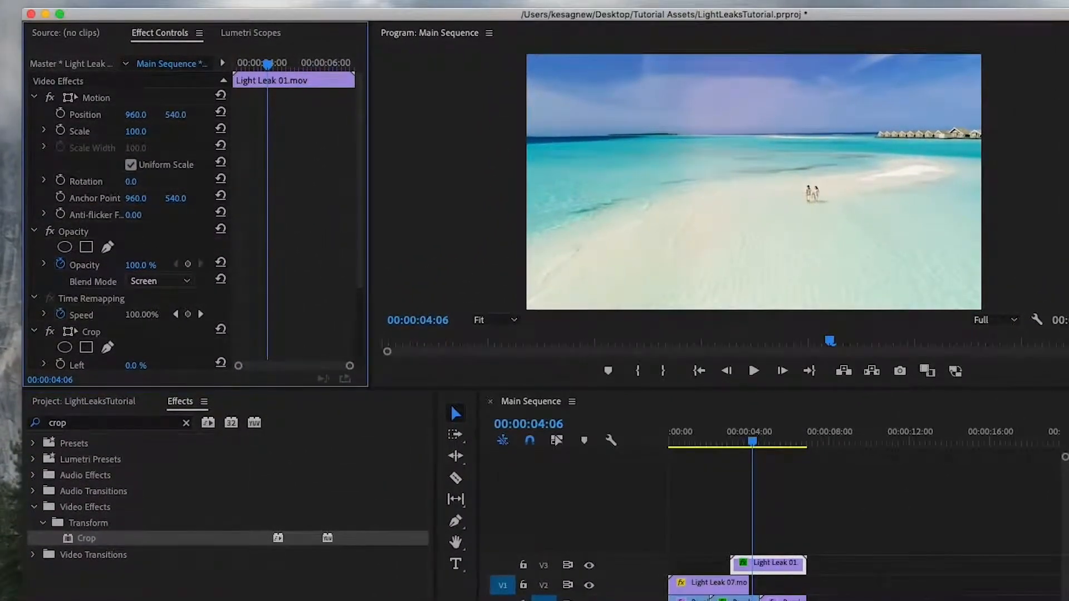
- Scale the V3 light leak to 122, set its horizontal position to 1380, and inspect the frame at 00:00:05:02
mouse_move(135, 132)
left_mouse_down()
mouse_move(87, 131)
mouse_move(114, 131)
left_mouse_up()
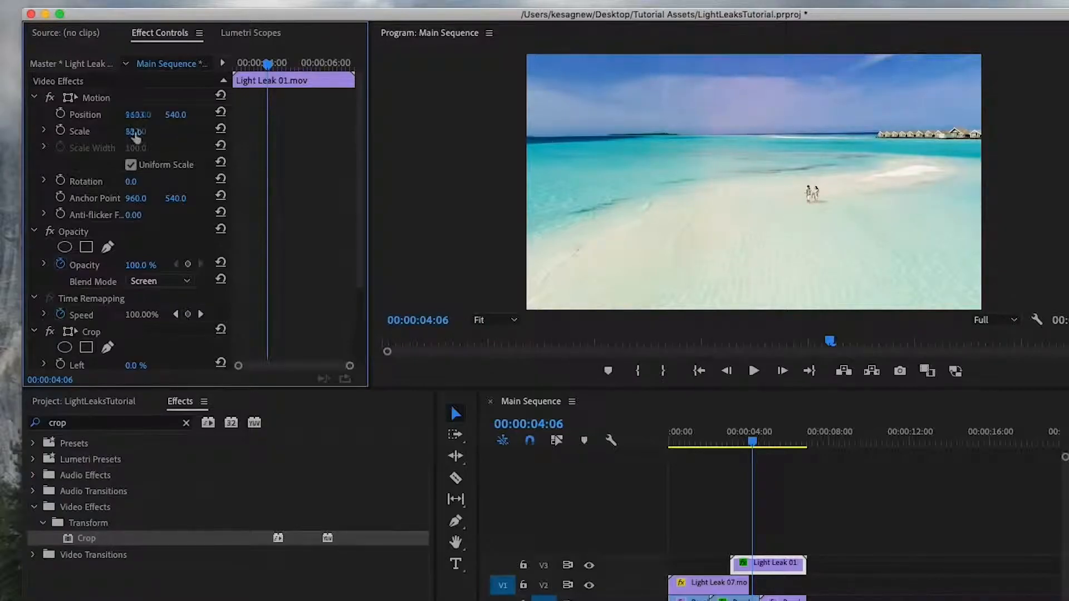
left_click_drag(136, 115, 138, 114)
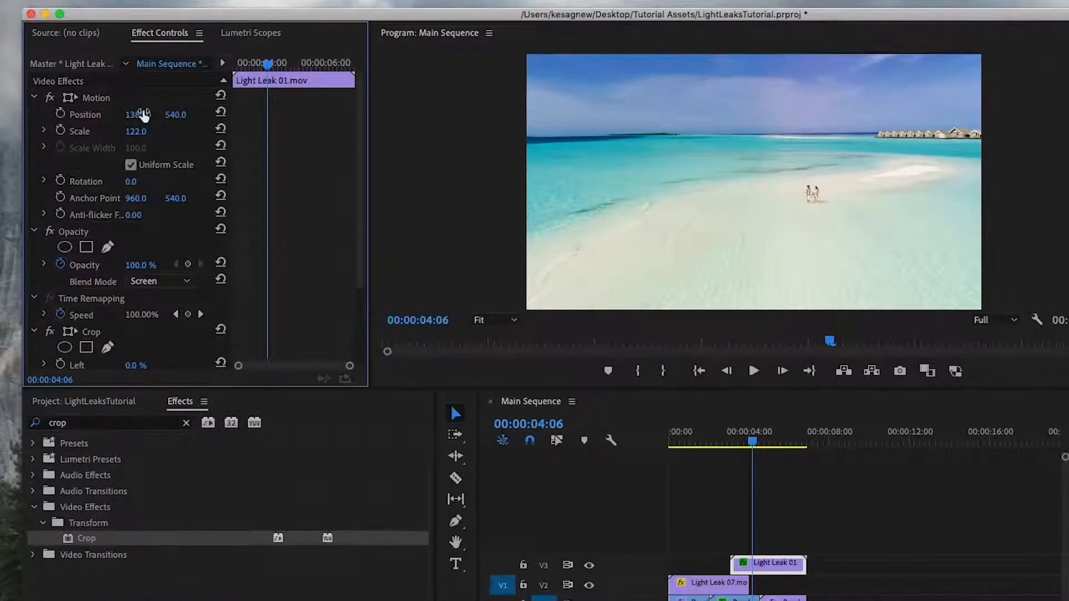
mouse_move(756, 443)
left_mouse_down()
mouse_move(795, 443)
mouse_move(729, 446)
mouse_move(785, 450)
mouse_move(770, 450)
left_mouse_up()
left_click(772, 565)
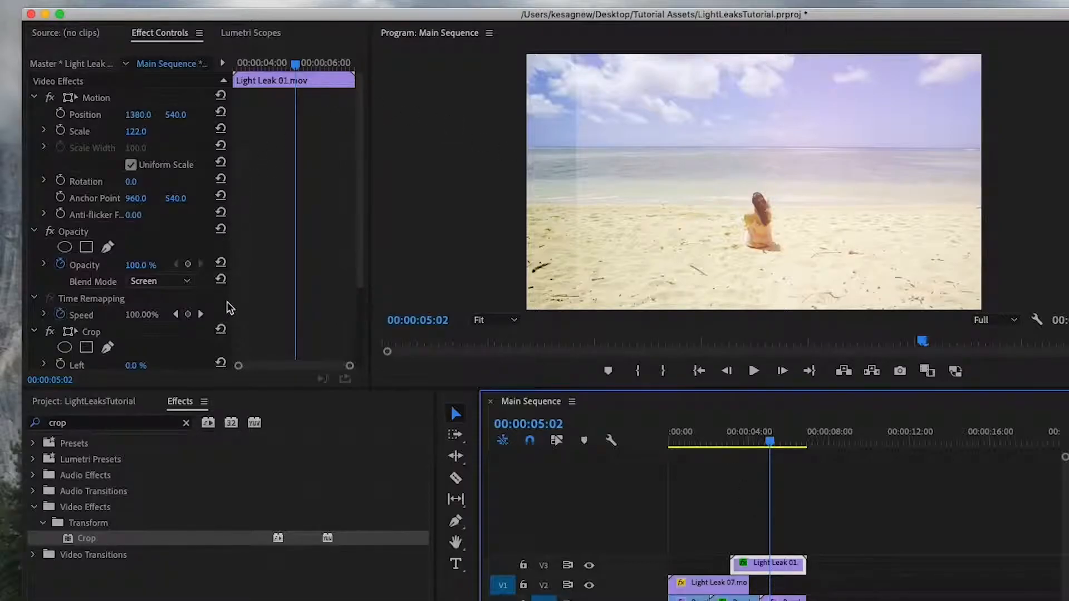
- Crop 24% off the left of the Light Leak 01.mov clip with an Edge Feather of 315
scroll(229, 307, "down", 4)
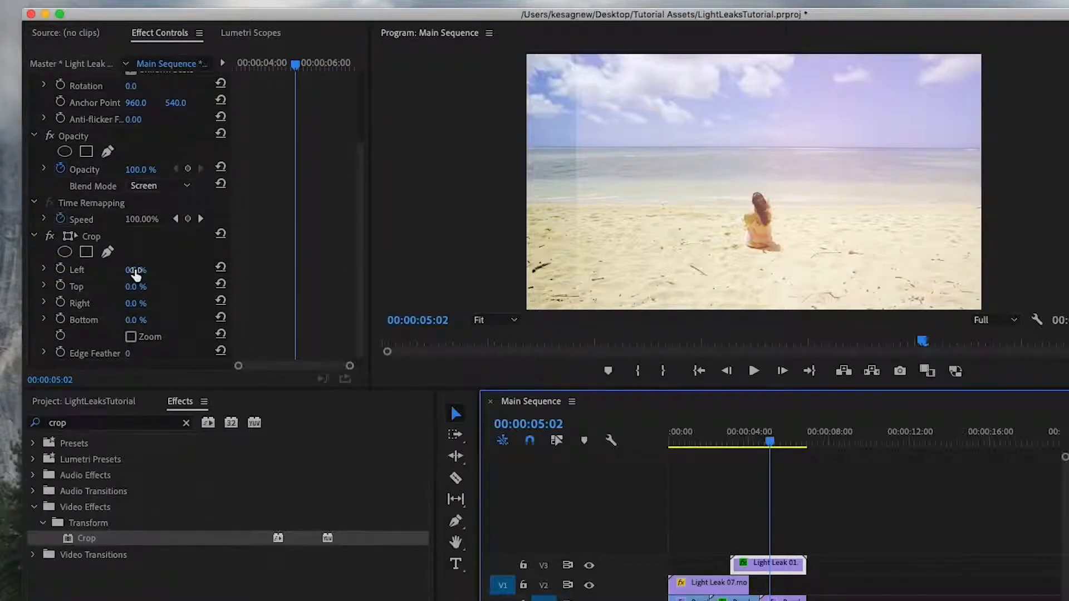
left_click_drag(132, 272, 176, 272)
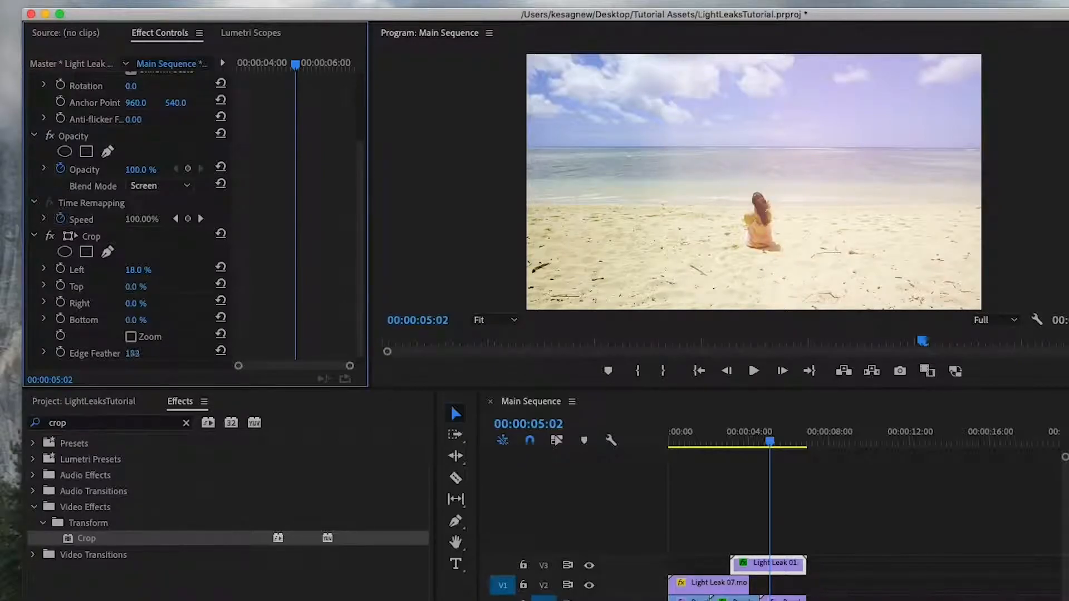
left_click_drag(176, 271, 183, 272)
- Preview the feathered light leak from its overlap with the V2 clip and again from the sequence start
left_click_drag(772, 437, 742, 437)
key("space")
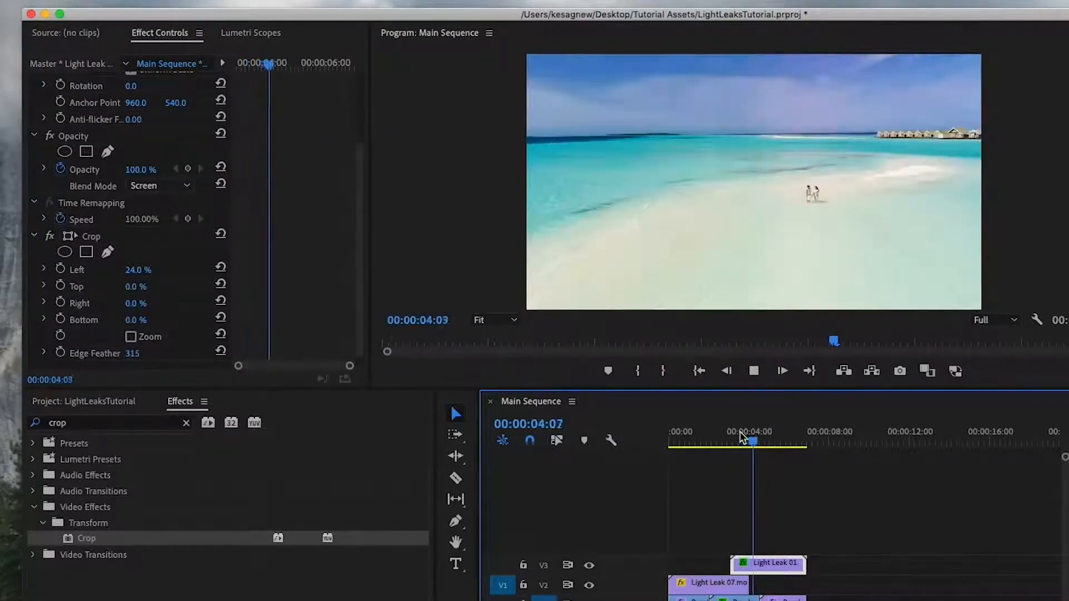
left_click(743, 437)
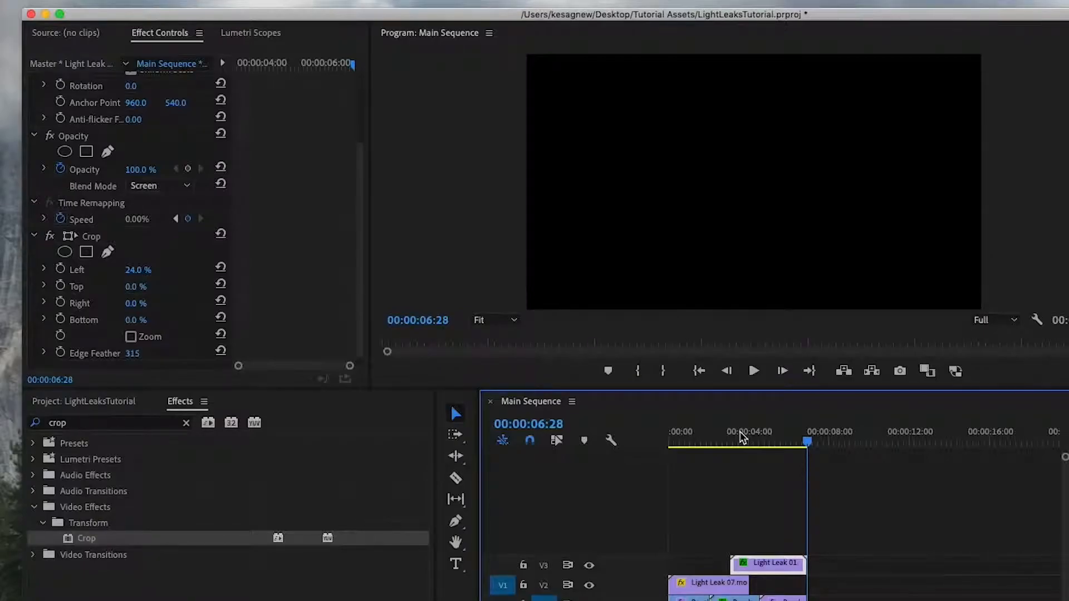
left_click_drag(740, 433, 620, 447)
key("space")
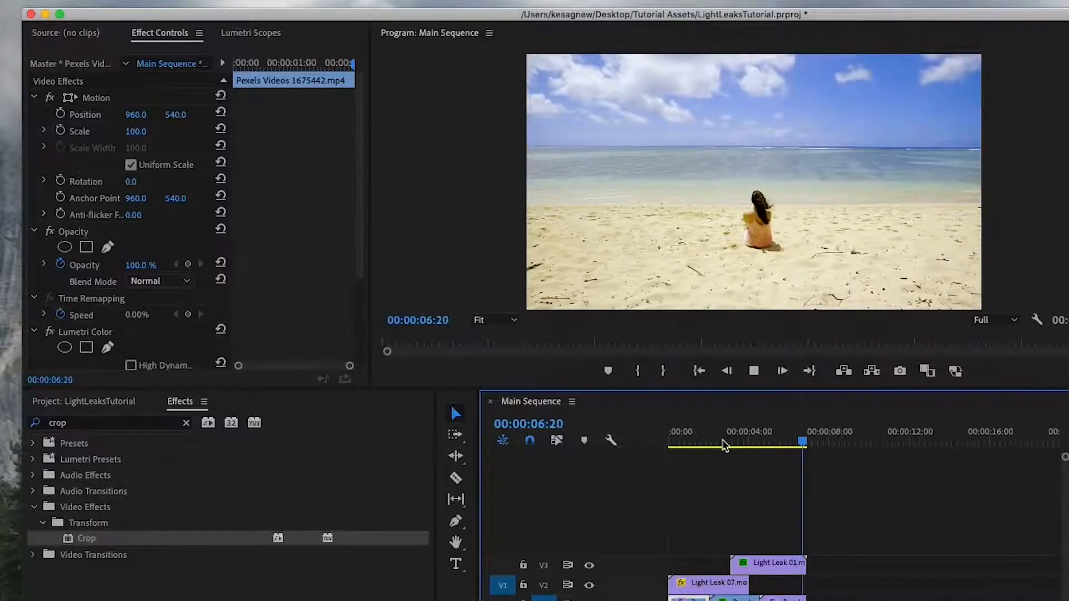
- Turn off opacity keyframing on the V2 Light Leak 07.mov clip, set its opacity to 65%, and preview it
left_click_drag(718, 440, 698, 439)
left_click(708, 582)
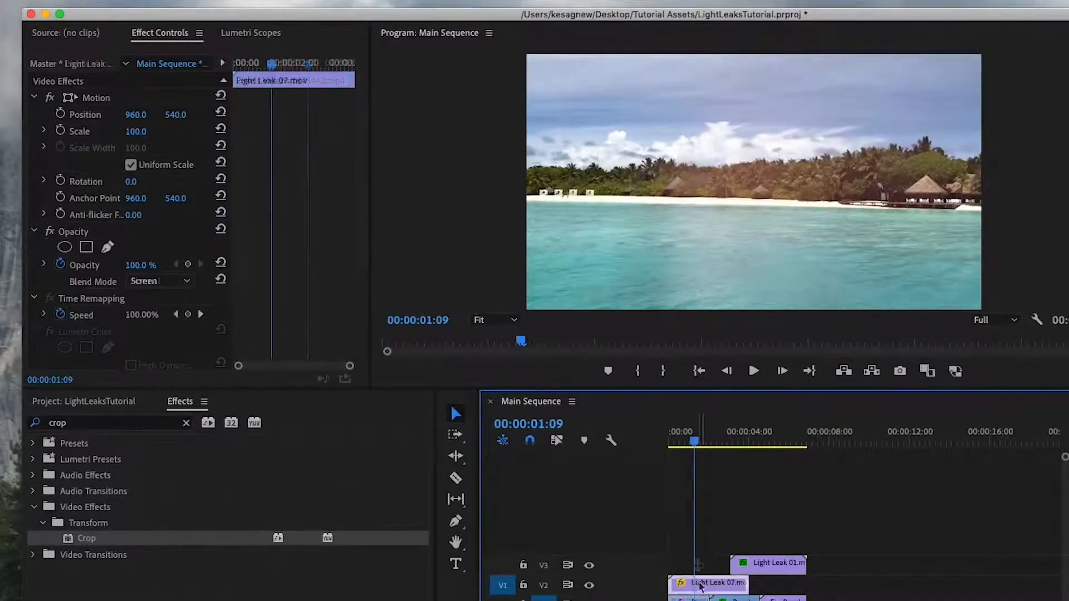
left_click(64, 266)
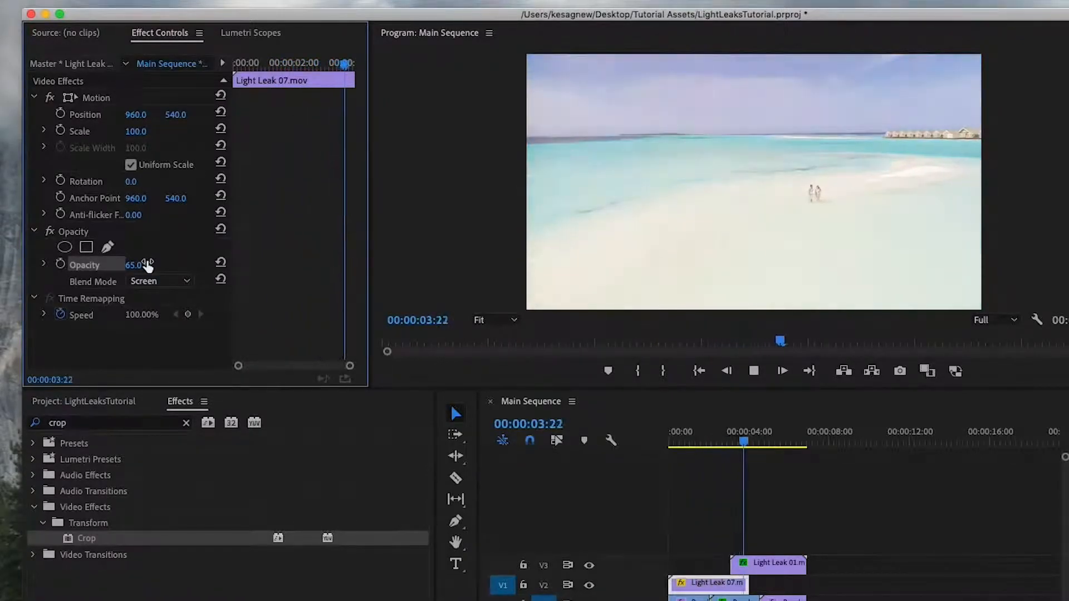
left_click(754, 371)
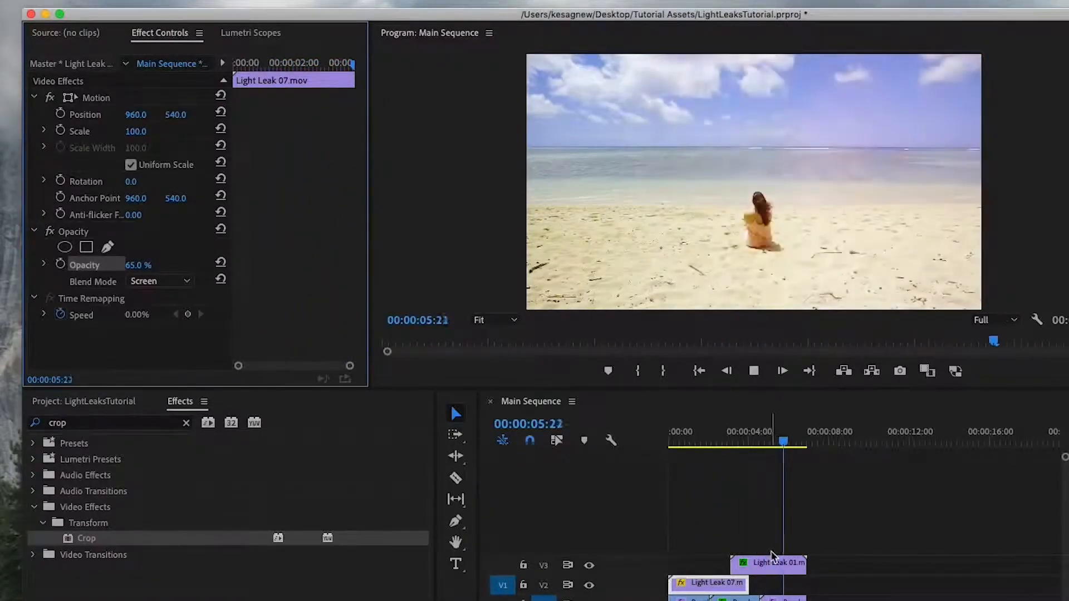
- Turn off opacity keyframing on the V3 Light Leak 01.mov clip, set its opacity to 65%, and play the sequence from the start
left_click(775, 564)
left_click_drag(139, 267, 100, 267)
key("super+z")
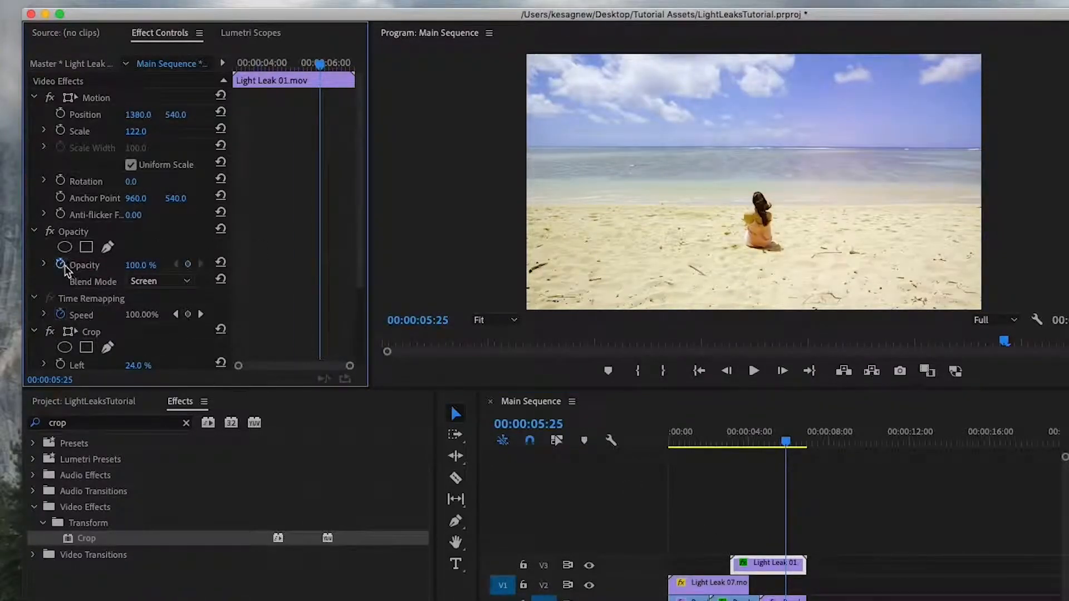
left_click(62, 265)
left_click(139, 266)
type("67")
key("Return")
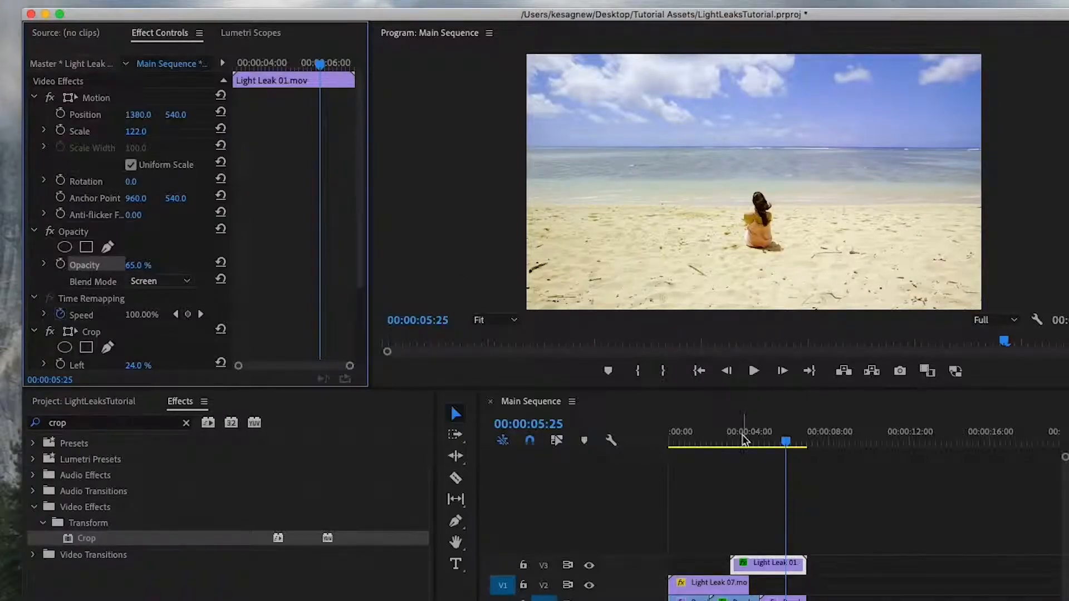
left_click_drag(745, 440, 533, 440)
key("space")
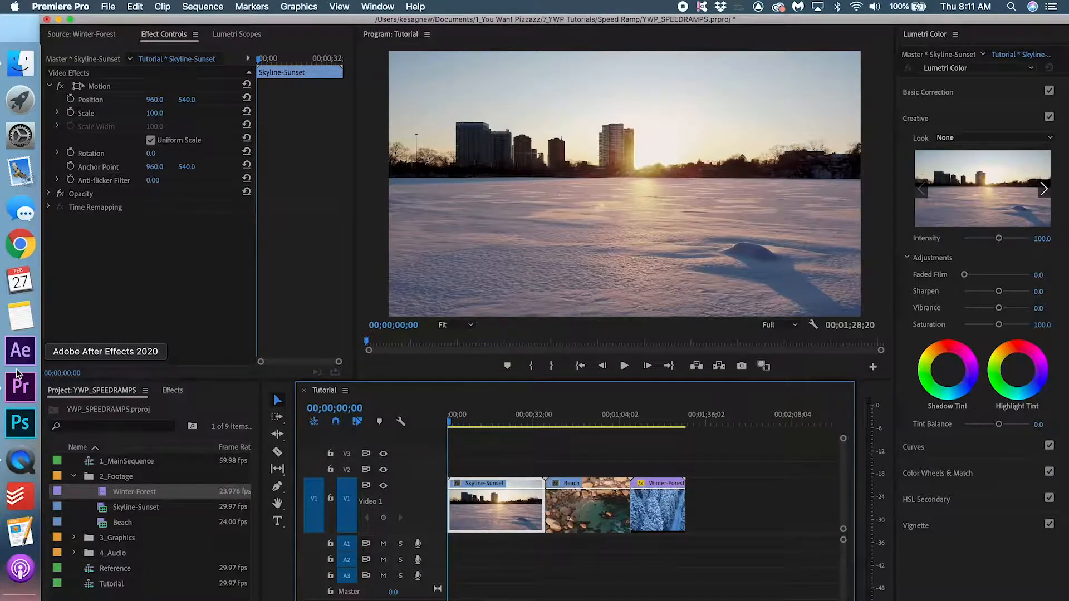
- Preview the Skyline-Sunset, Beach and Winter-Forest footage in the Tutorial sequence of the YWP_SPEEDRAMPS project
left_click(768, 444)
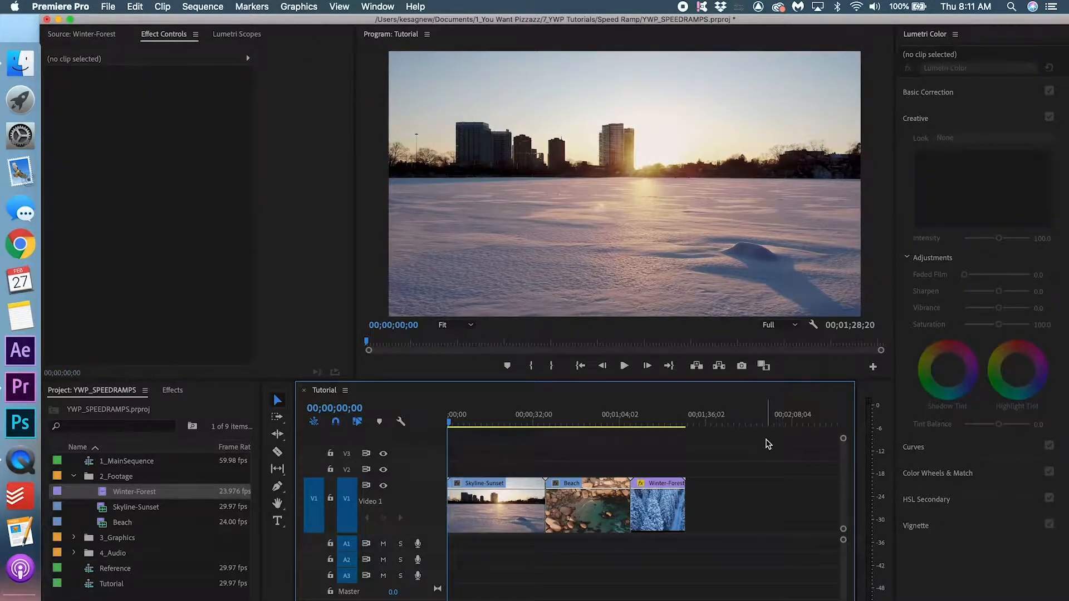
key("space")
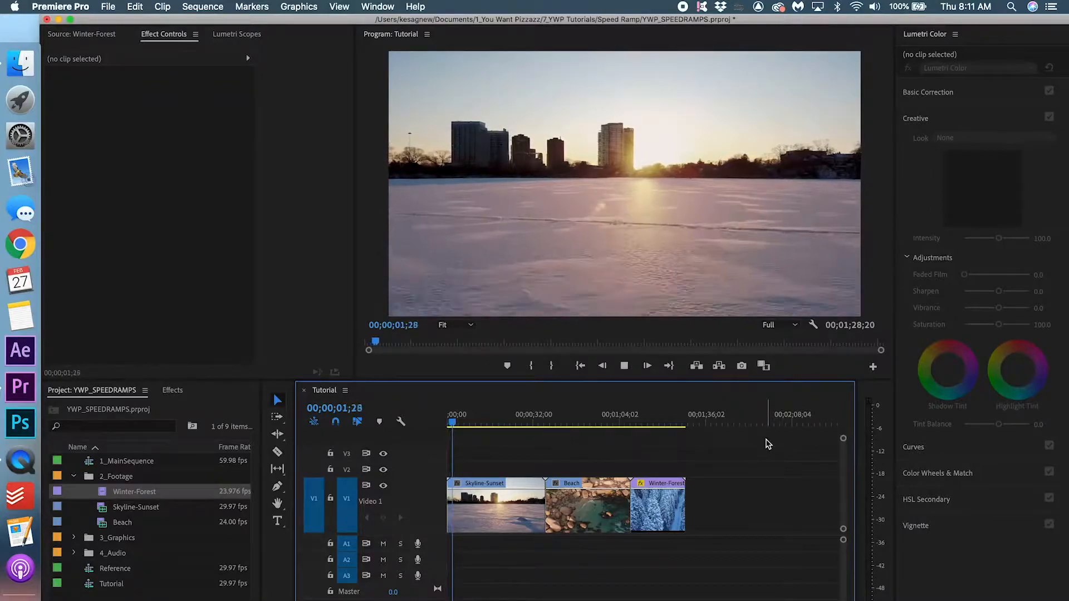
left_click_drag(530, 422, 636, 422)
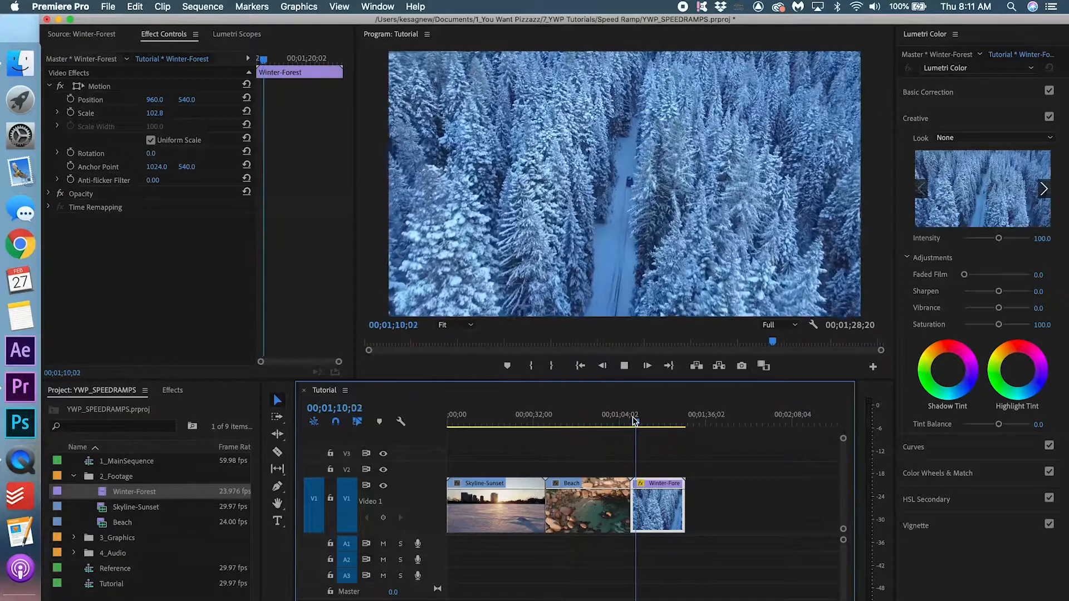
key("space")
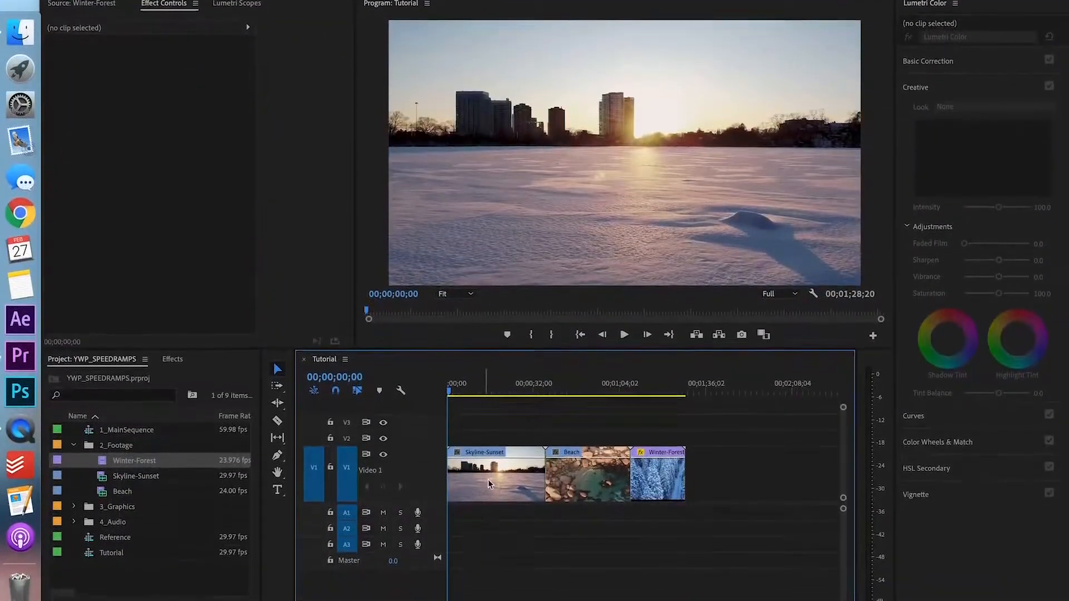
- Show the Time Remapping Speed keyframes on the Skyline-Sunset clip in the timeline
left_click(486, 480)
right_click(490, 483)
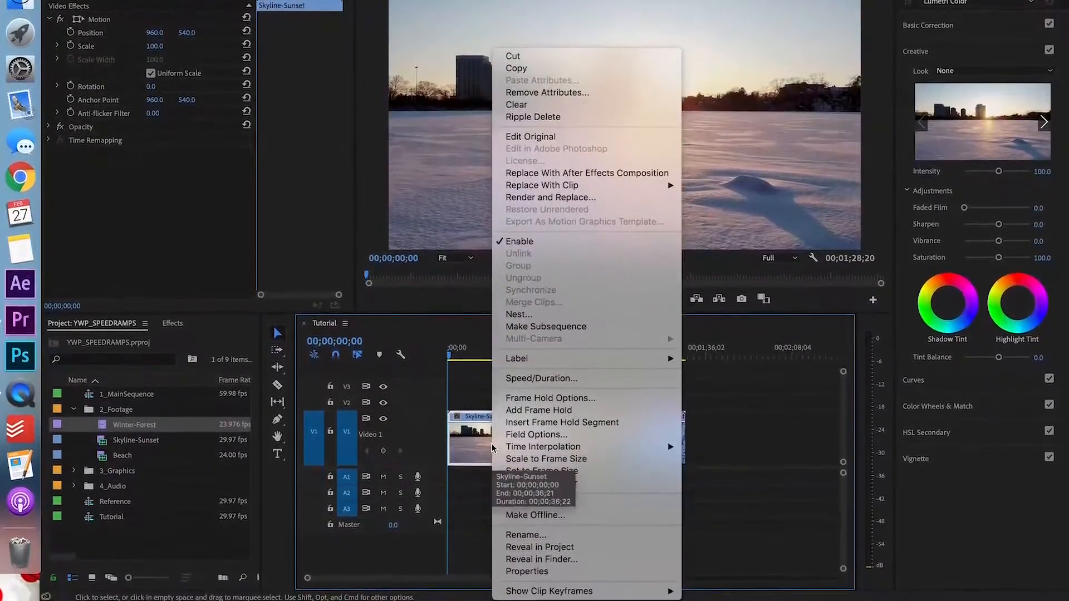
mouse_move(617, 596)
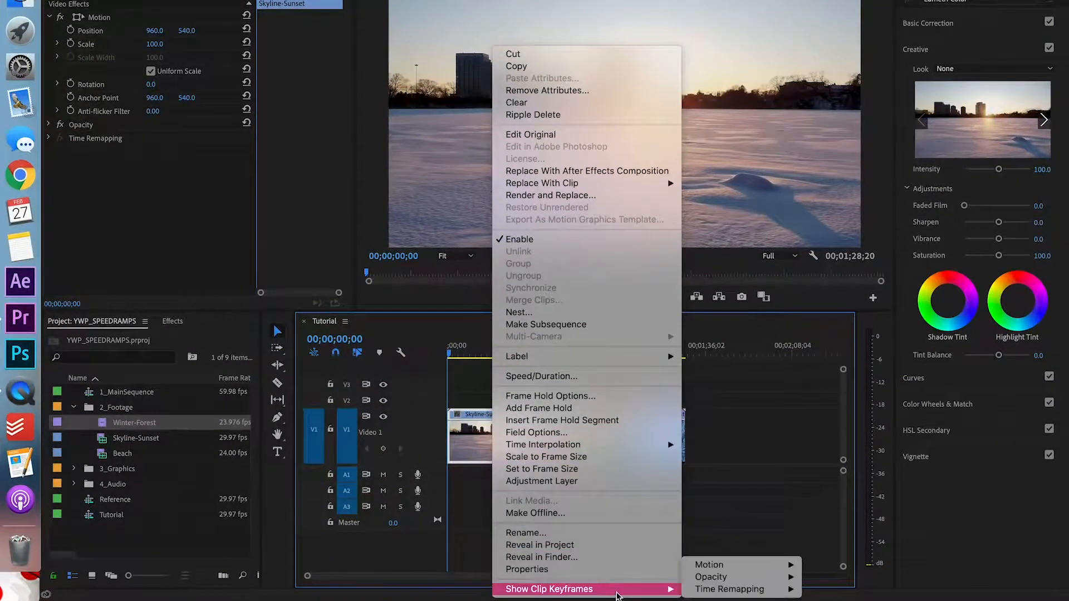
mouse_move(760, 595)
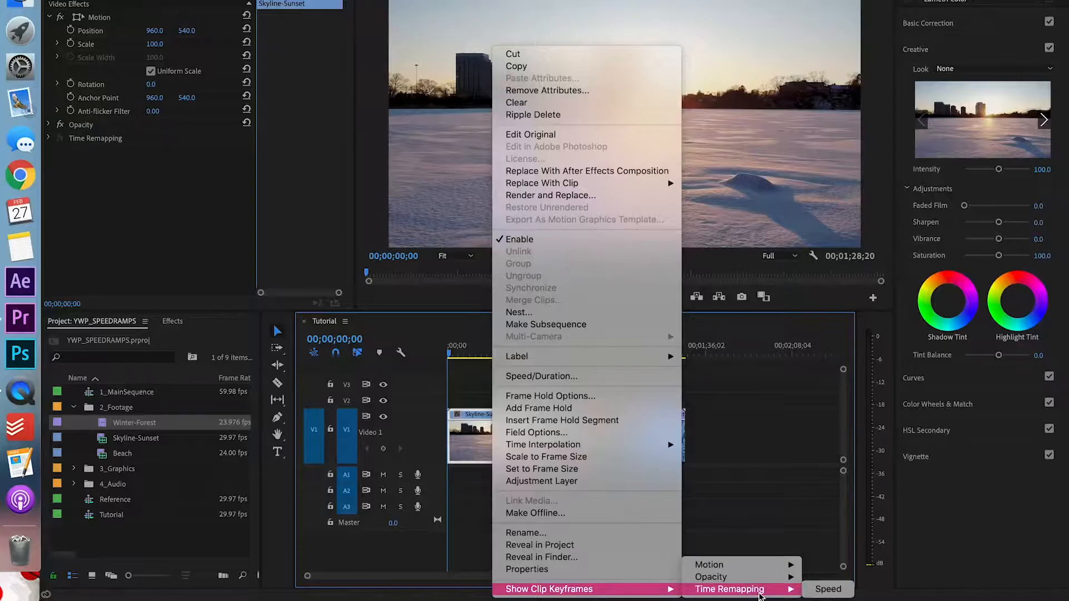
left_click(843, 593)
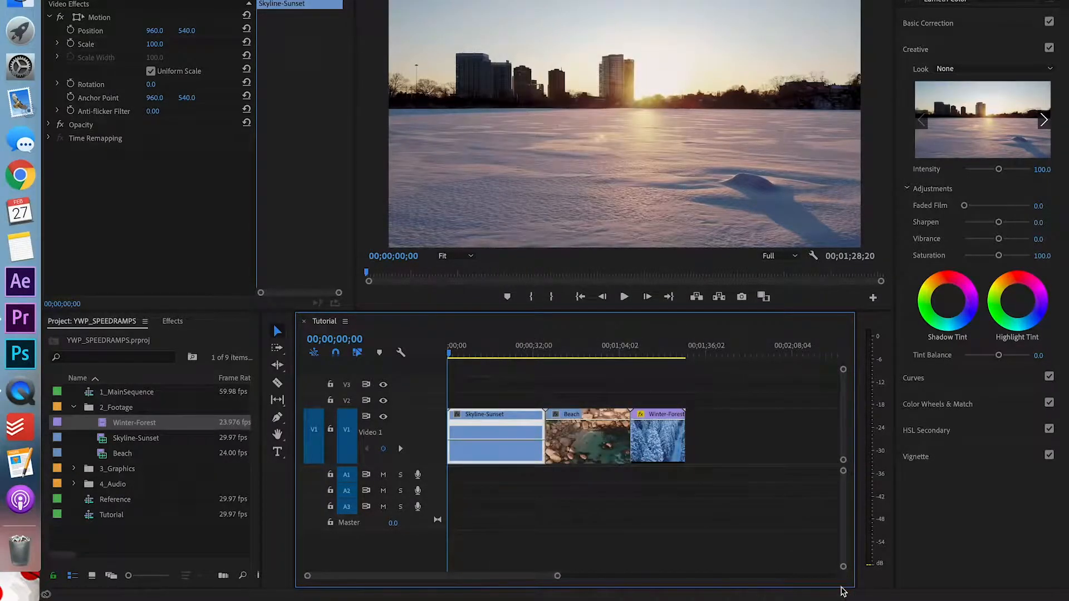
- Show the Time Remapping Speed keyframes on the Beach and Winter-Forest clips in the timeline
right_click(585, 435)
mouse_move(618, 590)
mouse_move(824, 595)
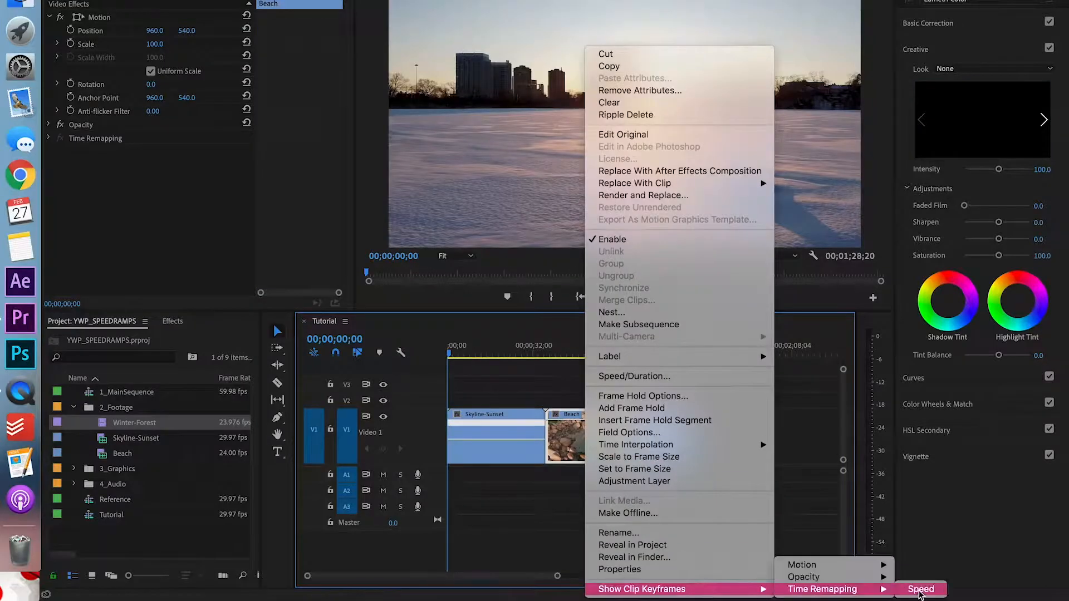
left_click(919, 593)
right_click(662, 440)
mouse_move(897, 582)
left_click(977, 581)
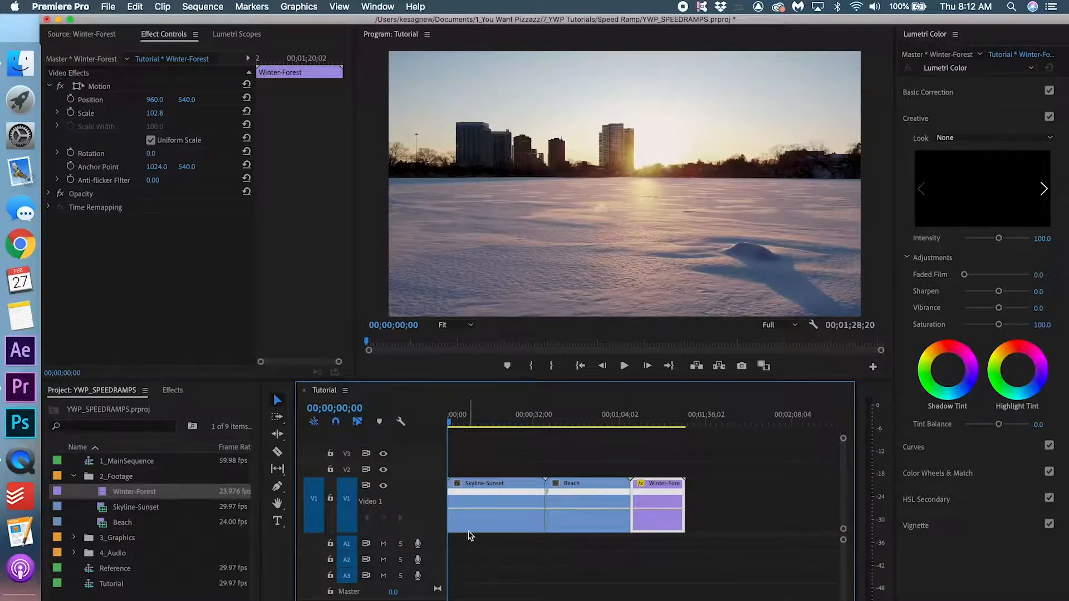
- Add a speed keyframe to the Skyline-Sunset clip at 00;00;17;25 and raise the speed before it to about 718%
left_click(460, 486)
key("=")
key("=")
key("=")
key("=")
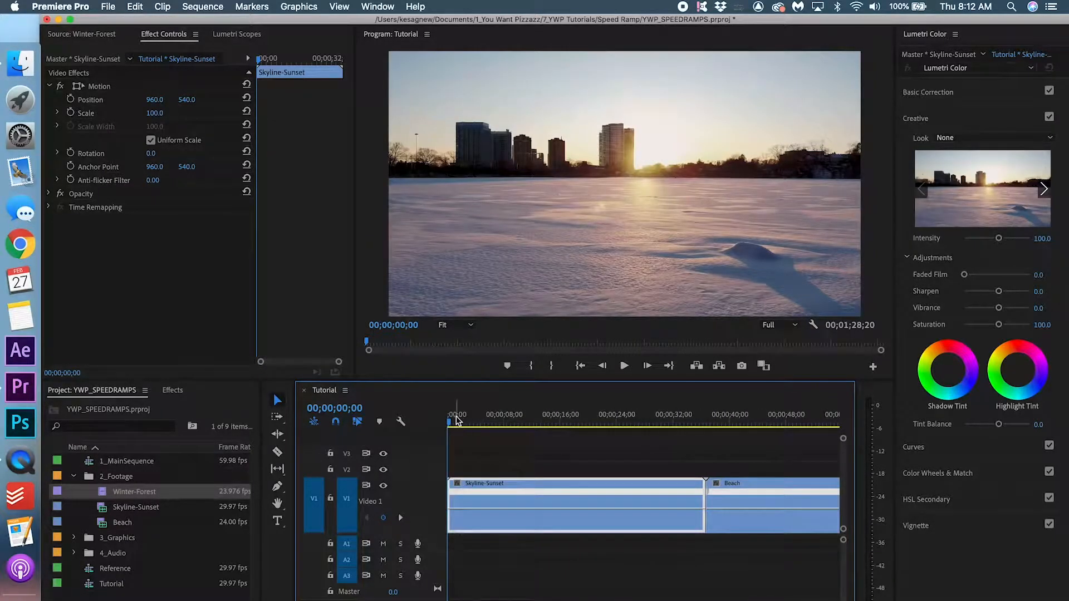
key("space")
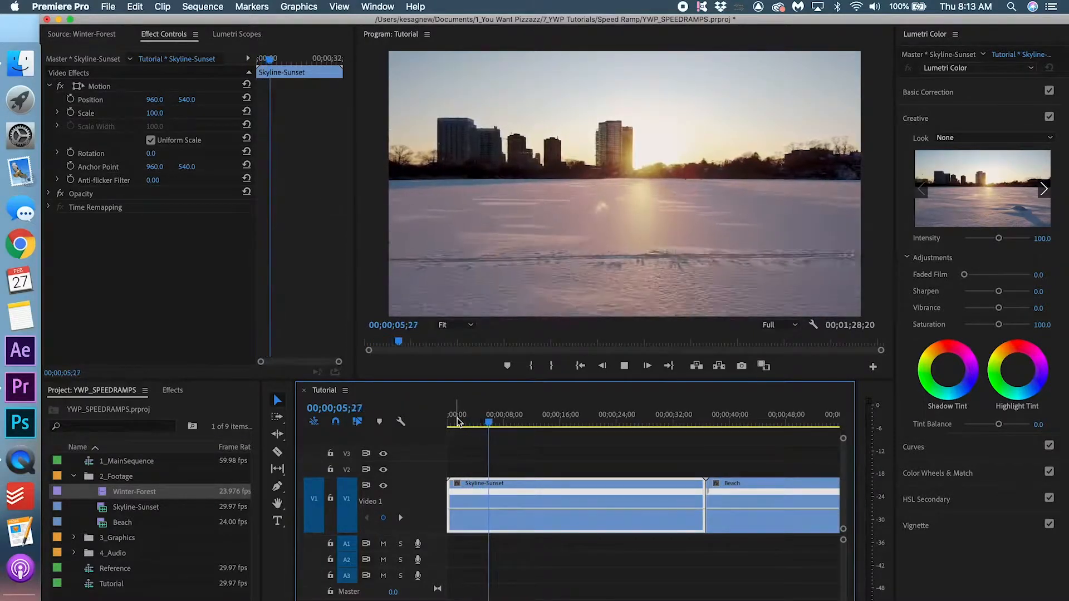
key("space")
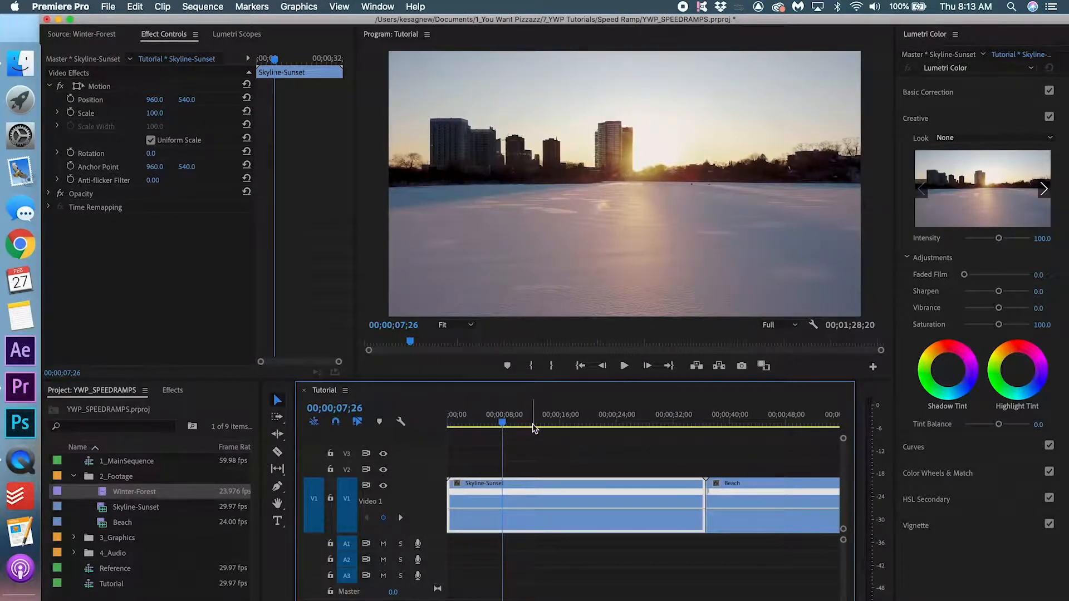
left_click_drag(517, 427, 576, 444)
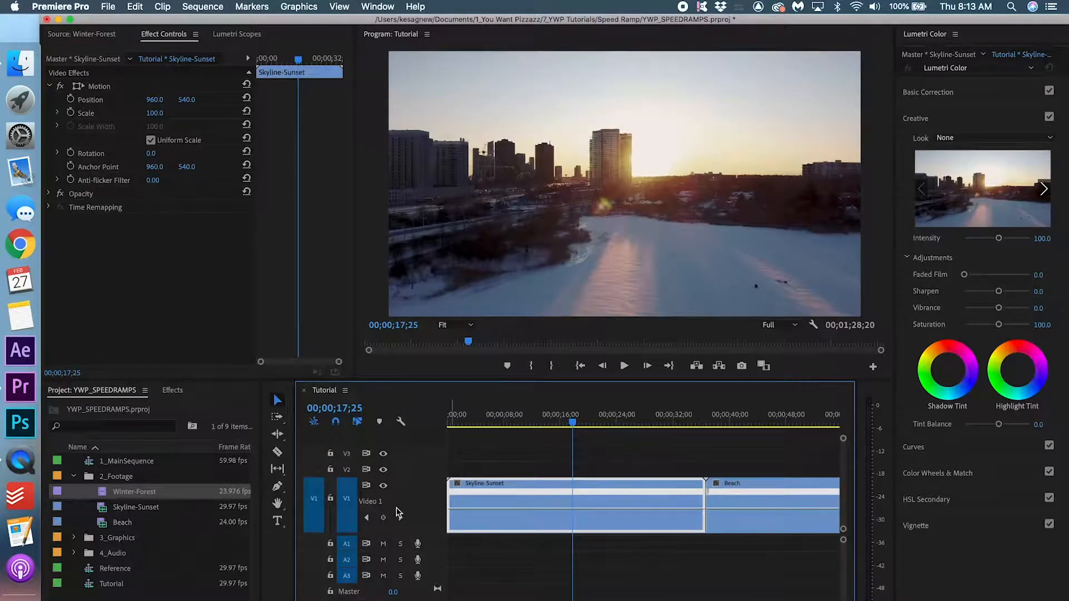
left_click(384, 519)
left_click_drag(466, 507, 467, 497)
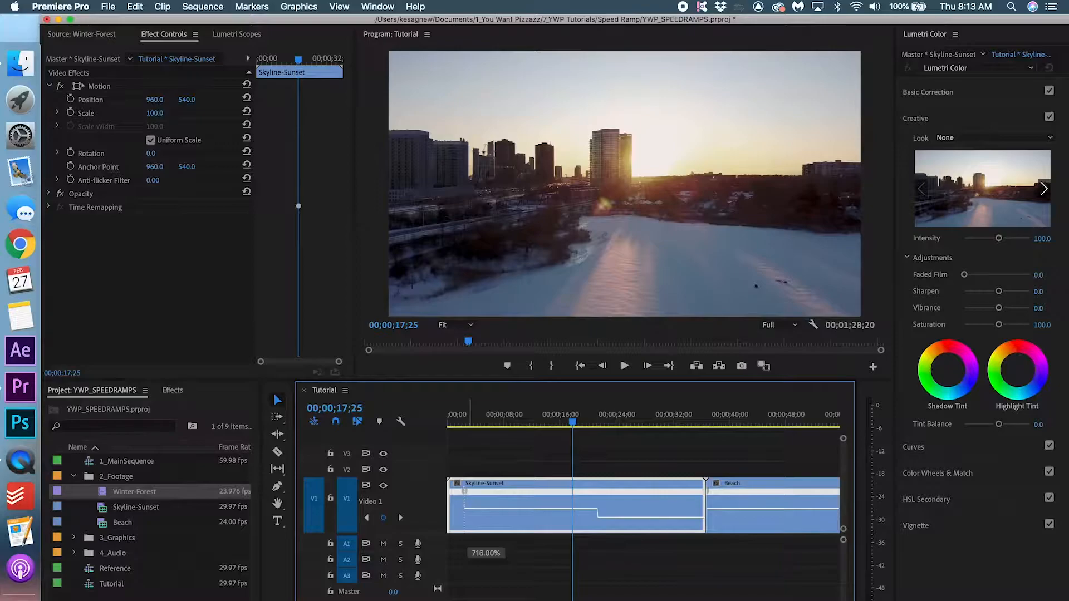
left_click_drag(470, 117, 468, 115)
- Preview the Skyline-Sunset speed change and raise the speed of the section before the keyframe slightly further
left_click_drag(518, 415, 452, 411)
key("space")
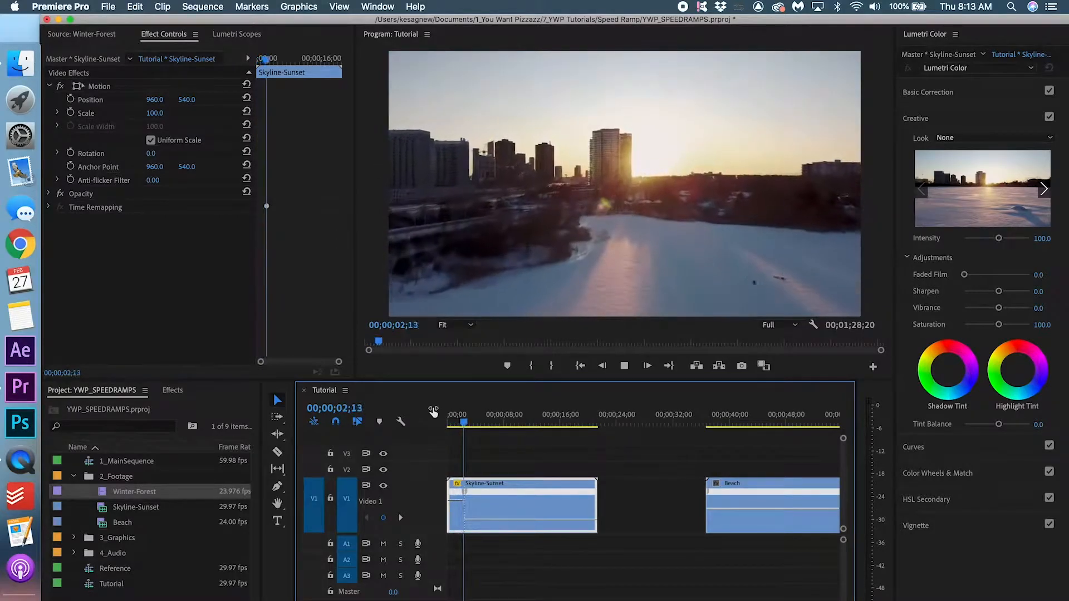
key("space")
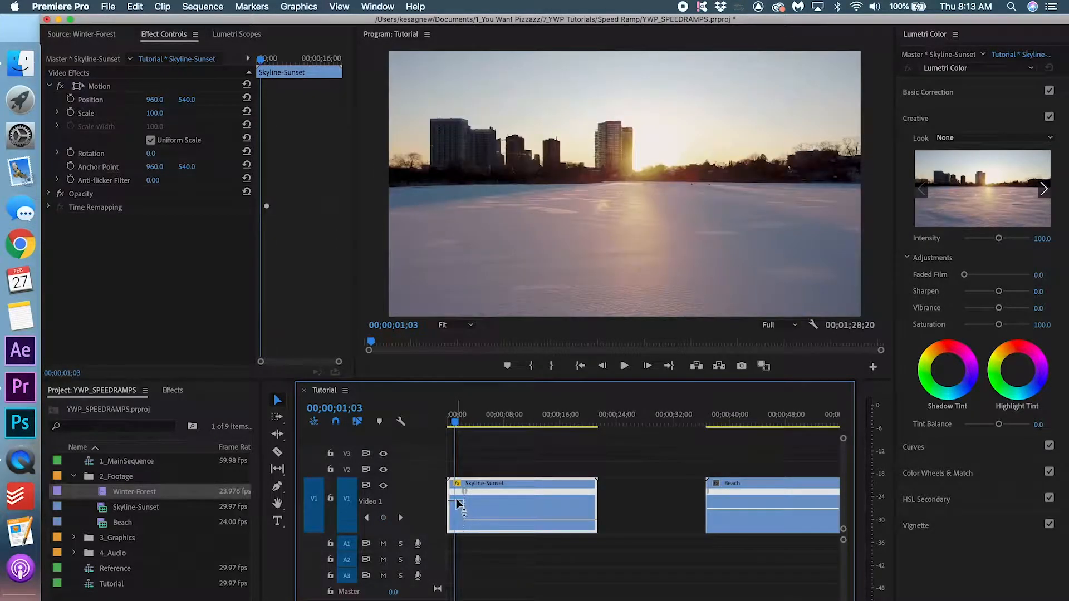
left_click_drag(456, 500, 456, 491)
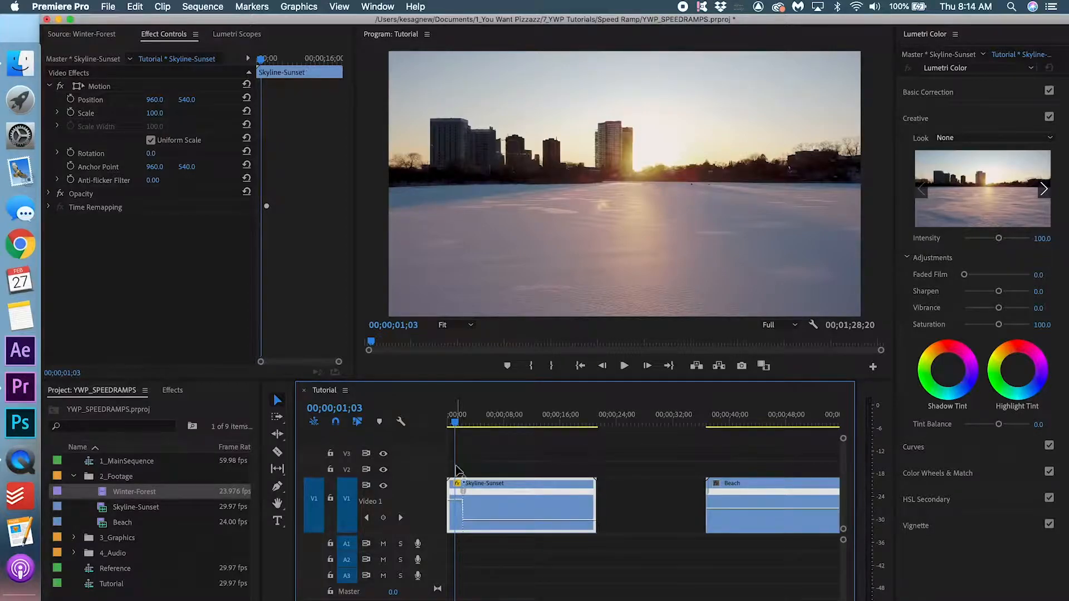
- Play Skyline-Sunset from the start and split its speed keyframe into a short gradual ramp down
key("Home")
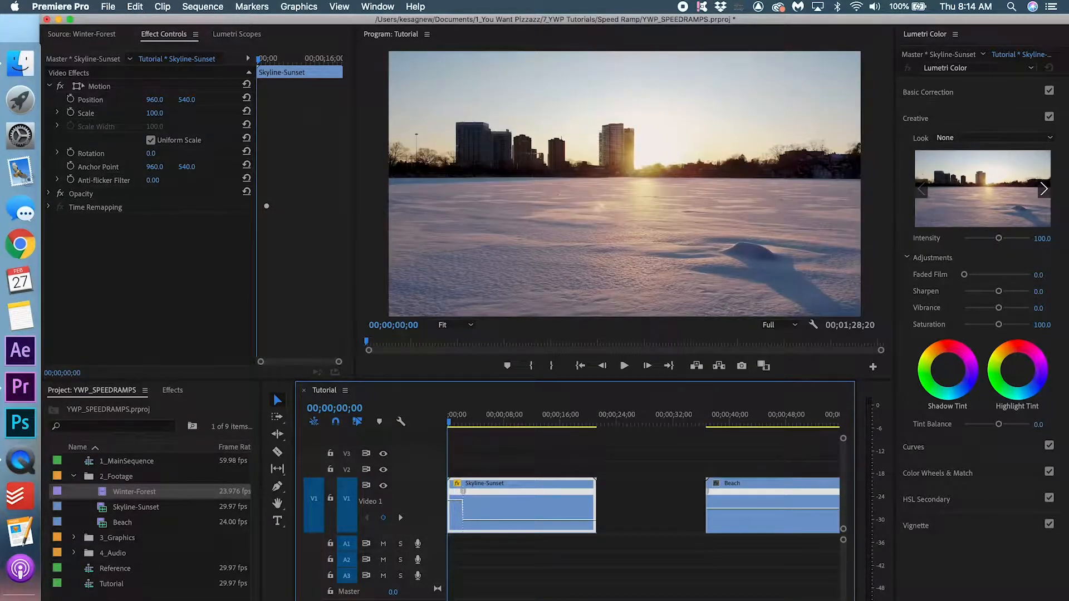
key("=")
key("space")
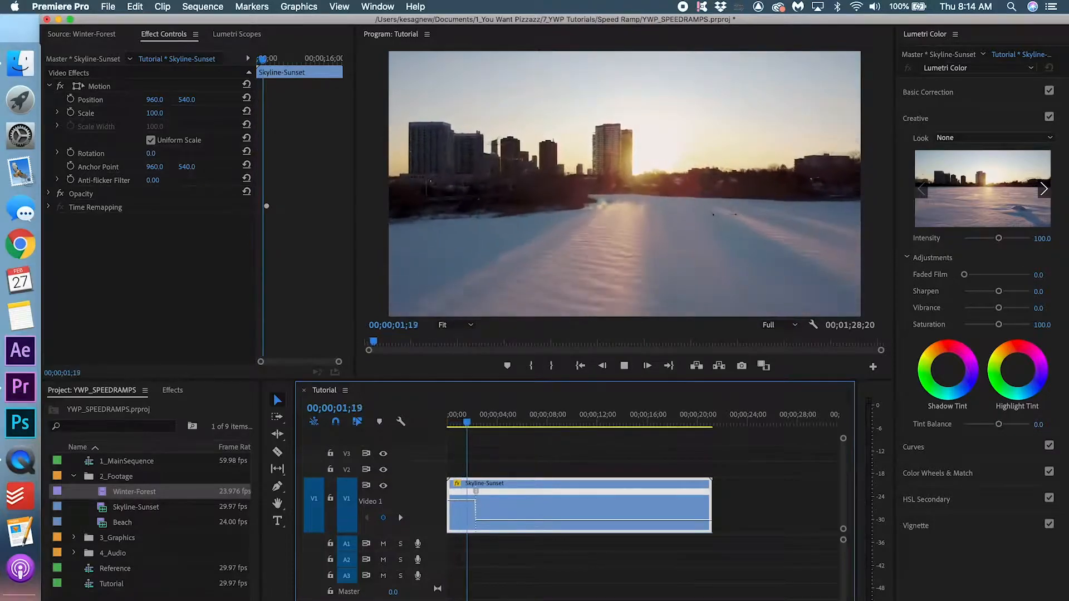
key("space")
key("=")
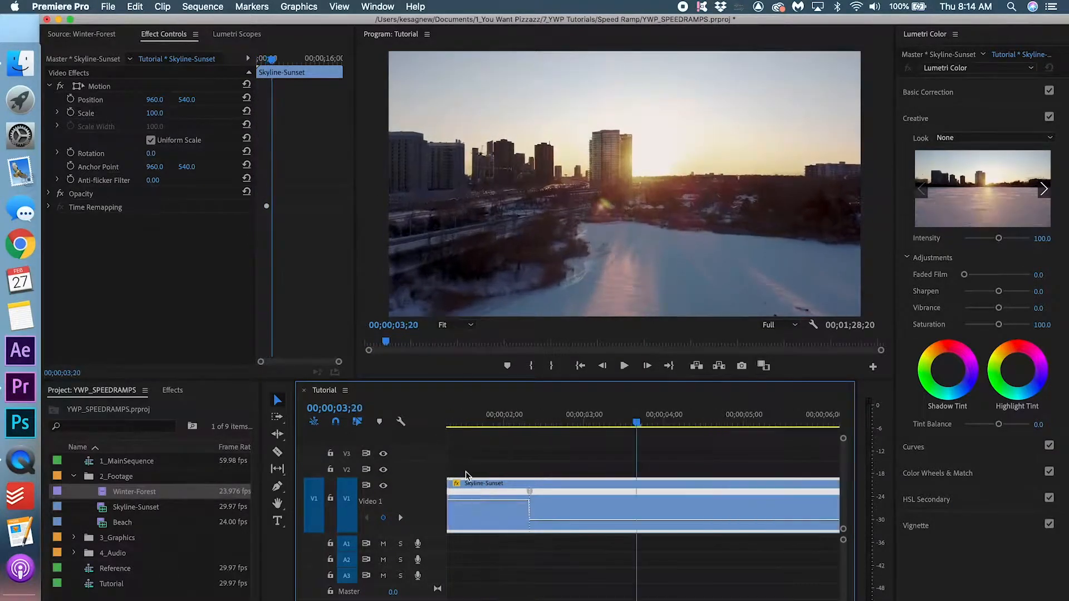
left_click_drag(533, 502, 510, 494)
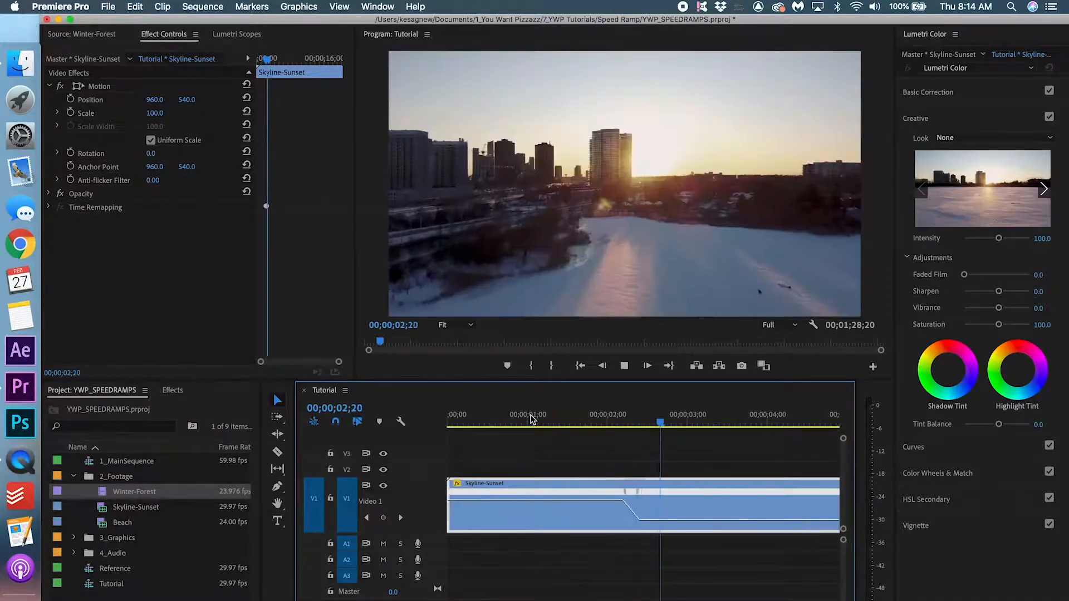
- Preview the Skyline-Sunset speed ramp and trim the end of the clip to about 00;00;05;16
key("minus")
key("minus")
key("minus")
key("space")
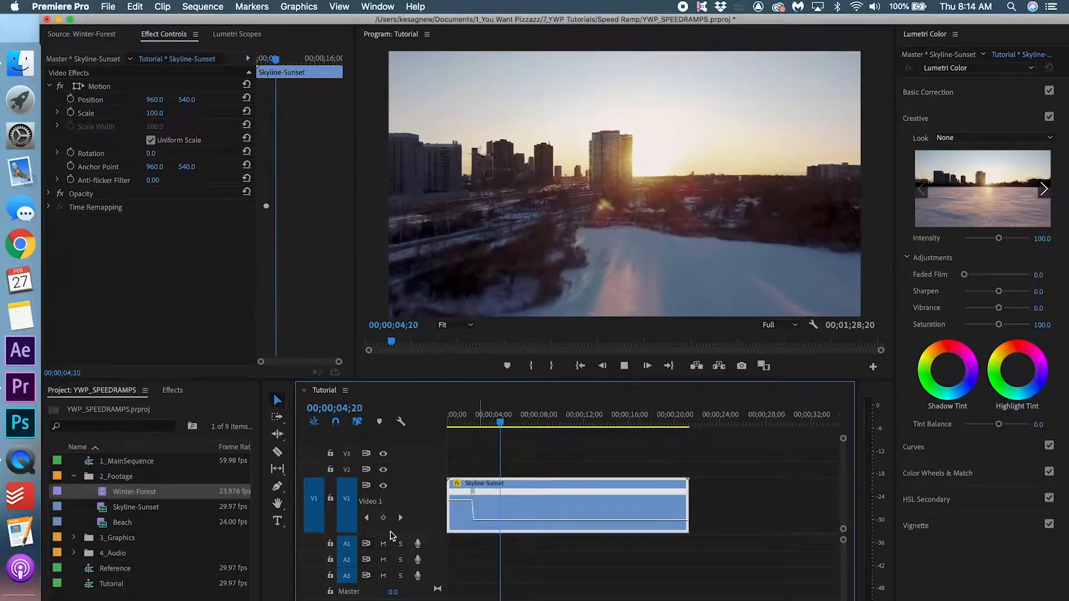
key("space")
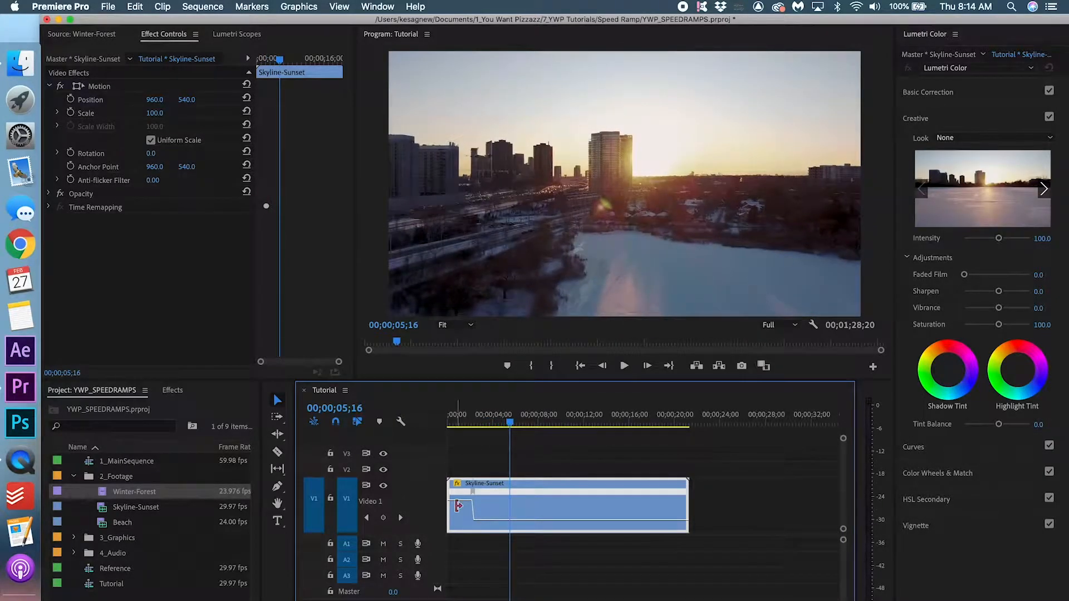
left_click_drag(470, 434, 508, 433)
left_click_drag(700, 497, 509, 497)
- Trim the start of the Skyline-Sunset clip, keeping it at the sequence start, and shorten its end to 00;00;02;29
left_click(460, 424)
key("Left")
key("Left")
key("Left")
key("Left")
key("Left")
key("Left")
key("Left")
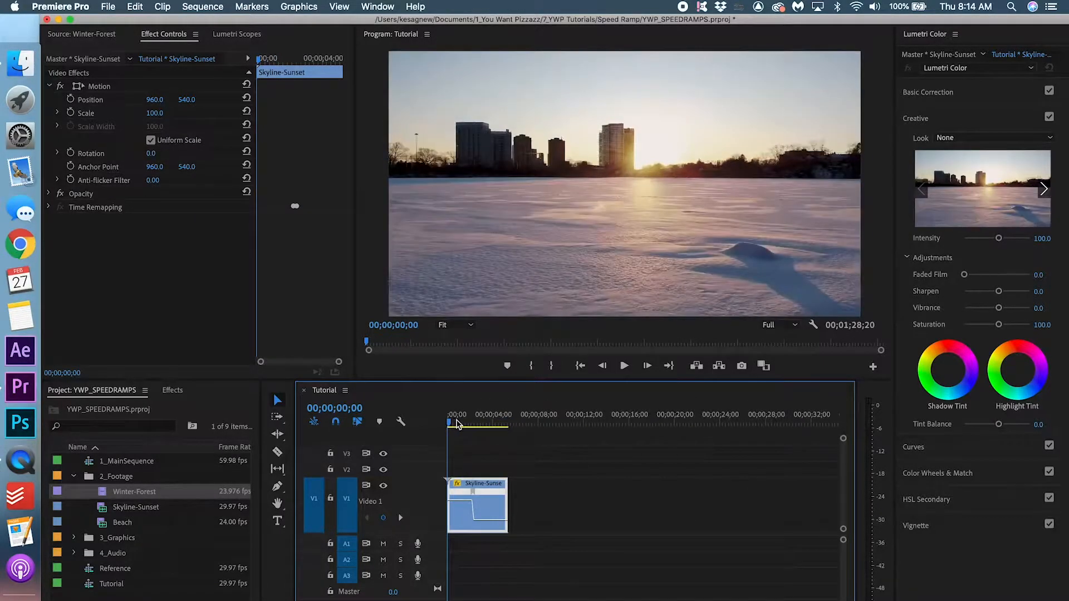
left_click_drag(453, 482, 467, 488)
key("space")
key("space")
left_click_drag(490, 486, 480, 488)
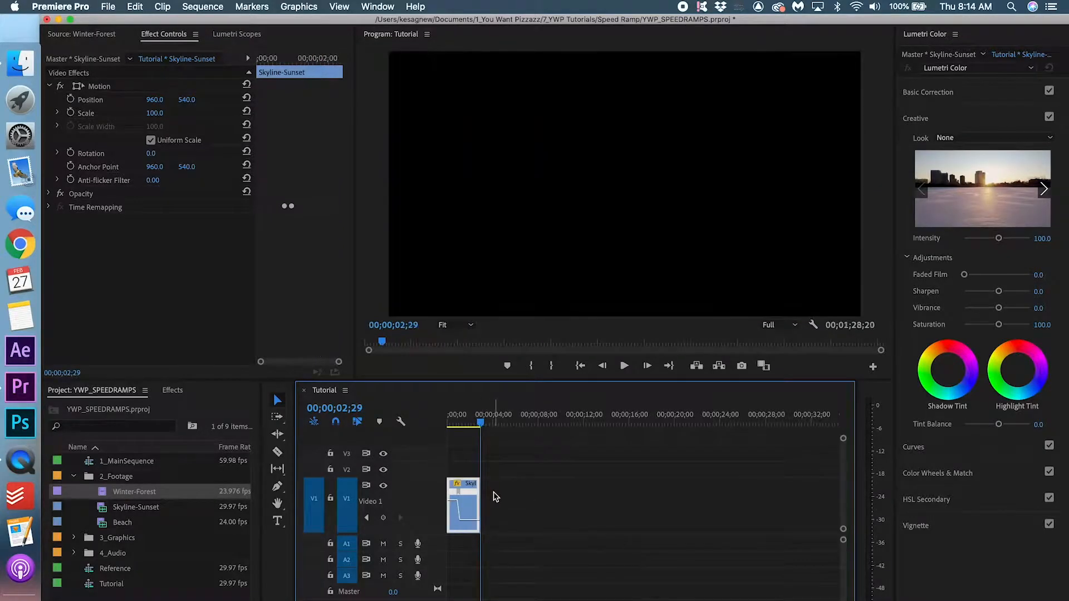
- Delete the gap between Skyline-Sunset and Beach, and move the Winter-Forest clip to start at 00;00;43;05
key("backslash")
left_click(505, 505)
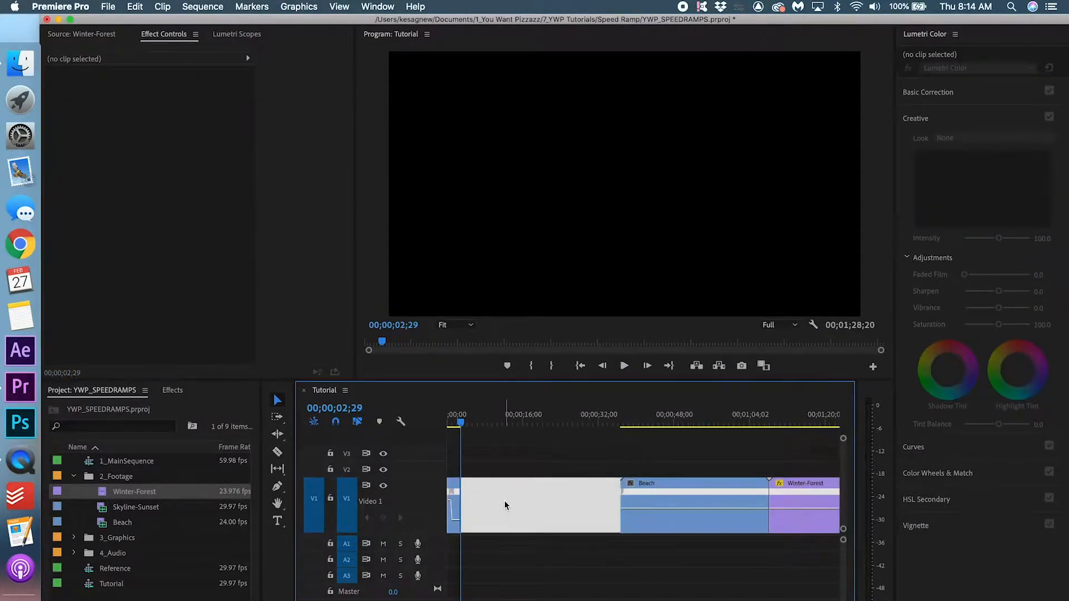
key("Delete")
key("a")
left_click_drag(643, 490, 691, 493)
key("v")
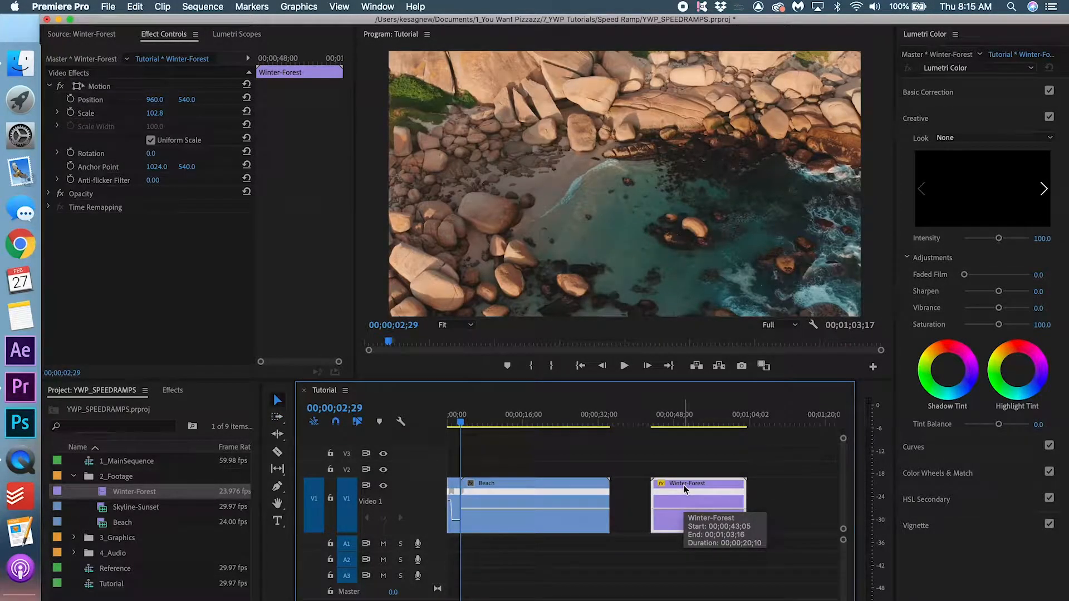
- Add Beach speed keyframes at 00;00;14;14 and about 00;00;16;11, and raise the speed before the first one to about 750%
left_click_drag(468, 422, 515, 422)
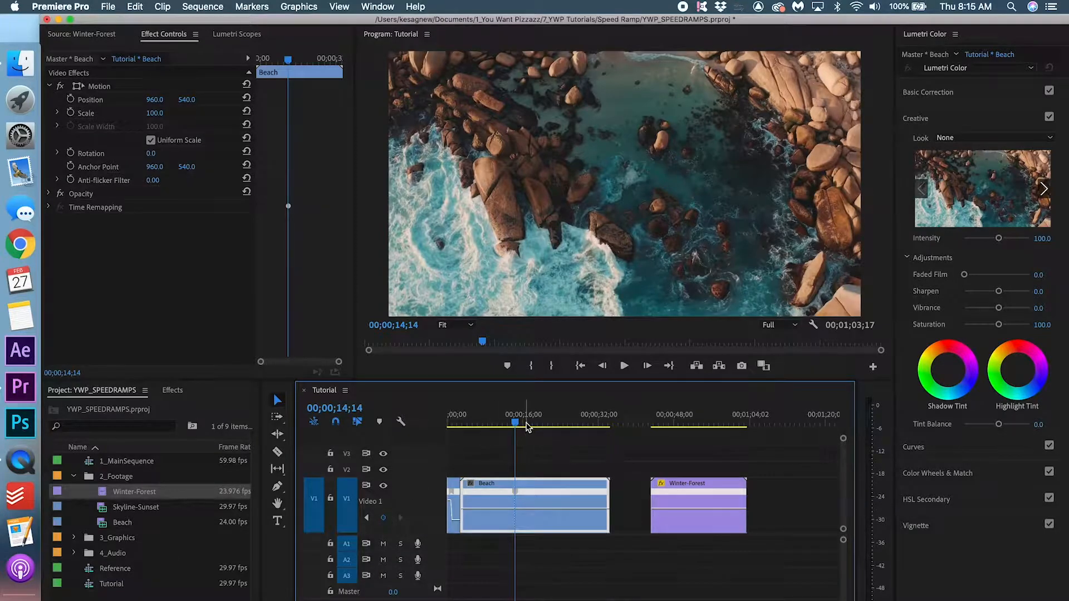
mouse_move(531, 421)
left_mouse_down()
mouse_move(544, 423)
mouse_move(514, 422)
mouse_move(527, 427)
left_mouse_up()
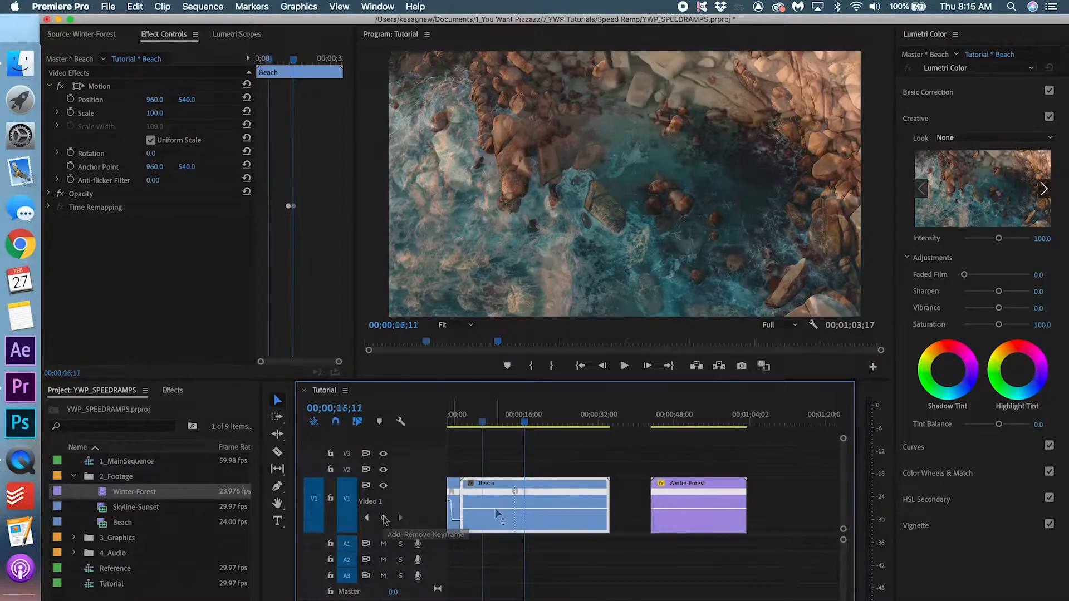
left_click_drag(496, 508, 495, 503)
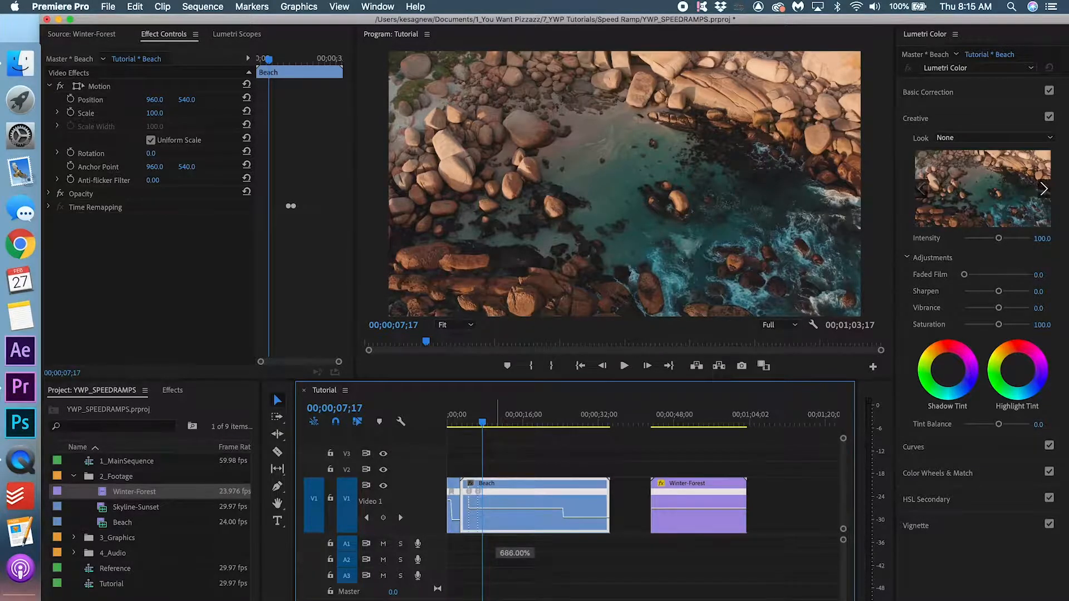
left_click_drag(496, 518, 495, 513)
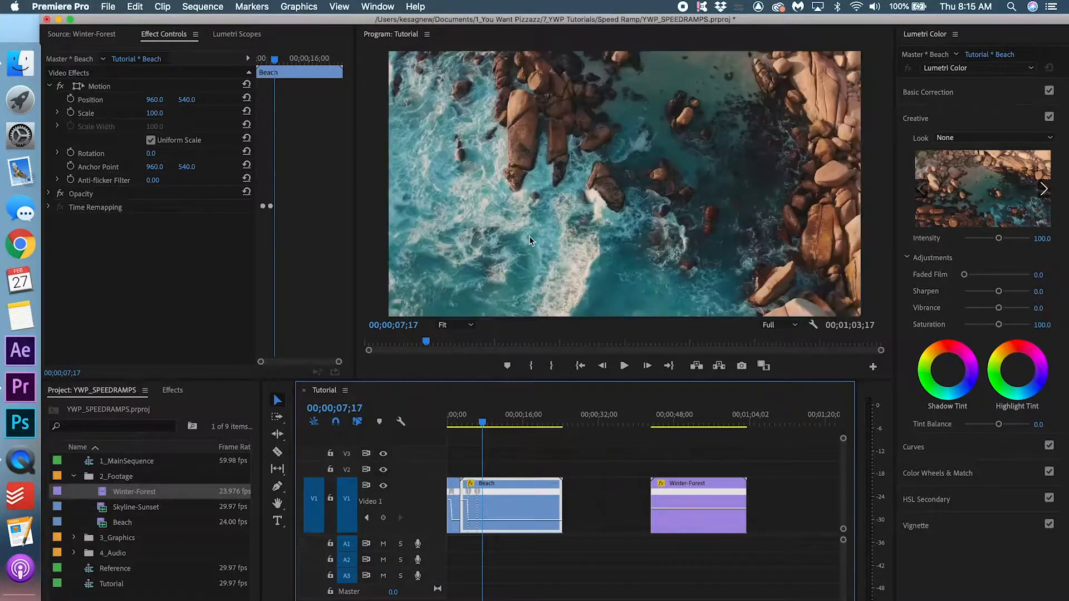
- Raise the speed after the Beach clip's second keyframe to about 763% and play the sequence across both edited clips
key("equal")
key("equal")
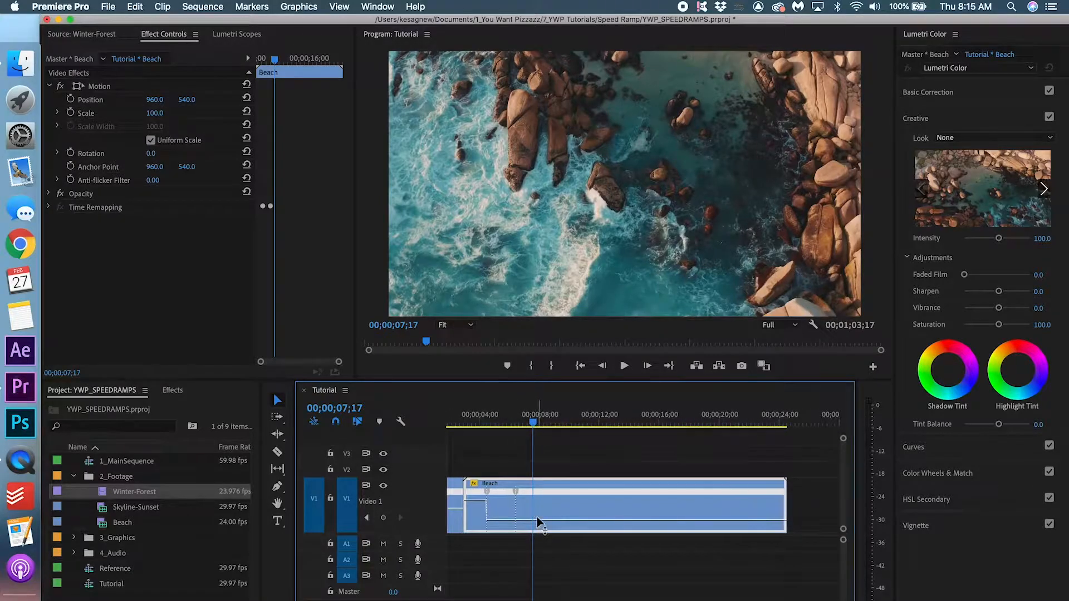
left_click_drag(537, 523, 538, 513)
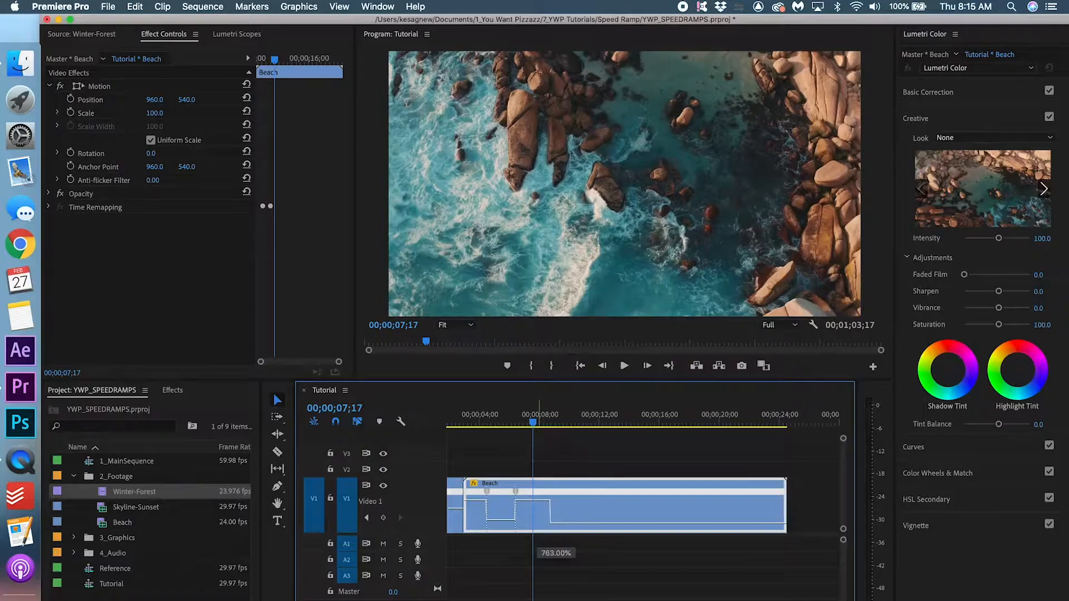
left_click_drag(538, 501, 537, 499)
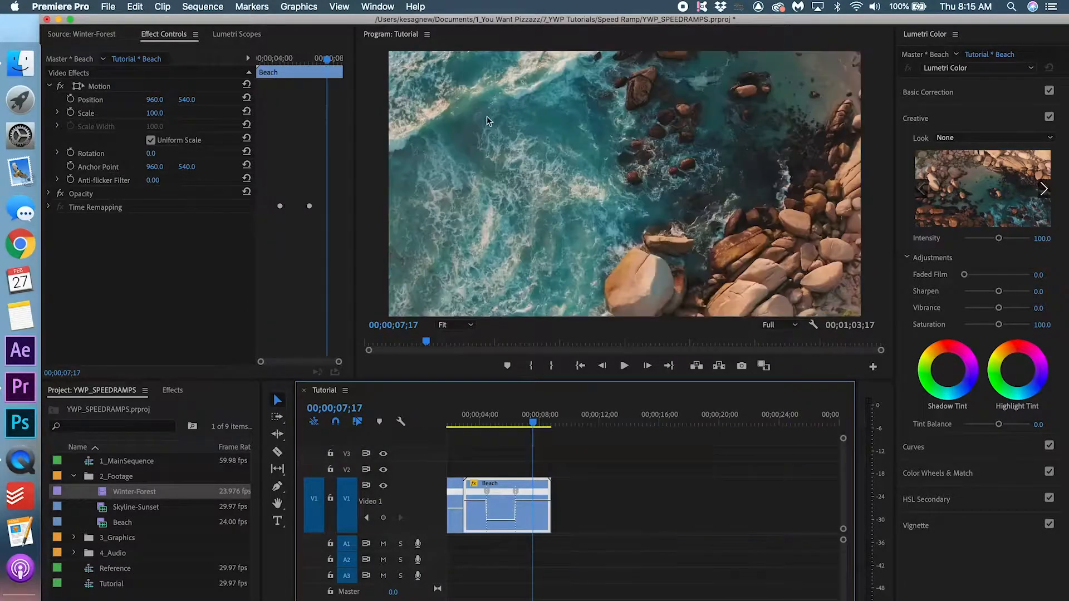
left_click(471, 426)
key("space")
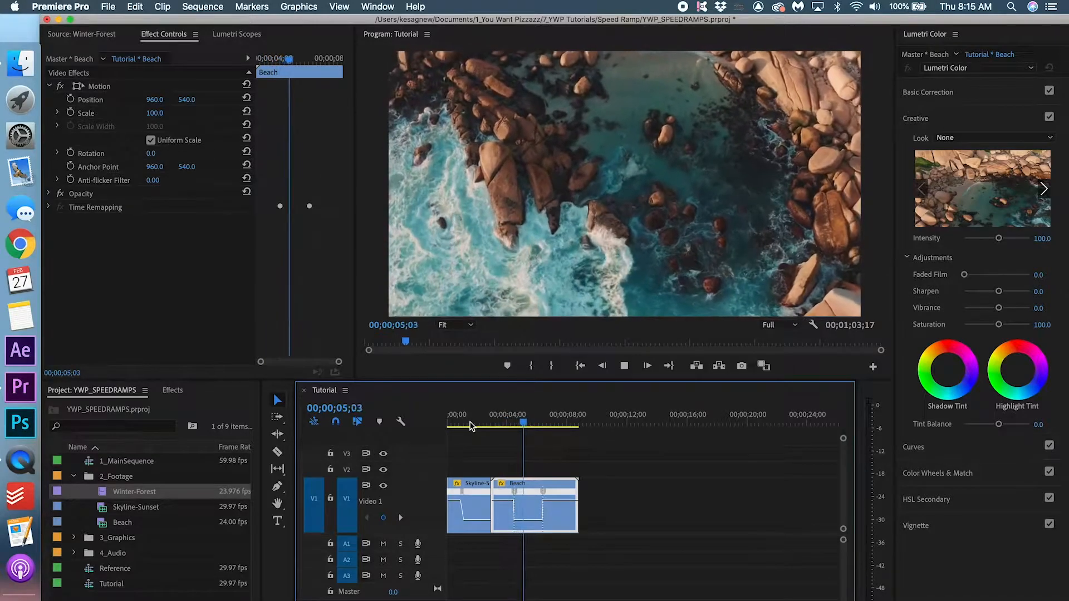
key("space")
- Trim the start and end of the Beach clip, keeping it directly after Skyline-Sunset
left_click(502, 424)
key("=")
key("=")
key("=")
key("=")
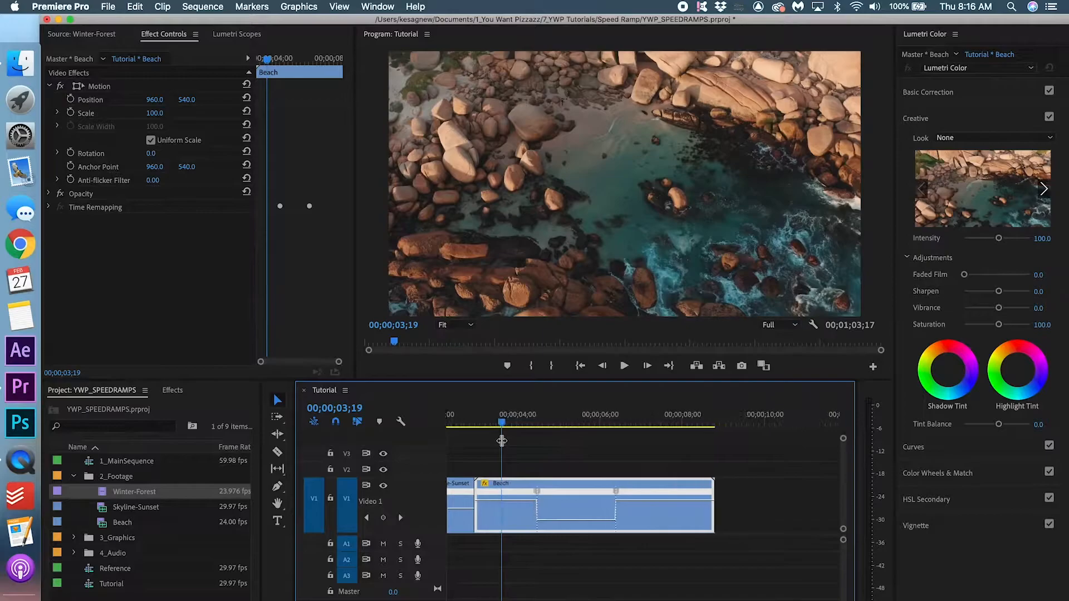
key("minus")
left_click_drag(503, 423, 519, 421)
mouse_move(459, 491)
left_mouse_down()
mouse_move(526, 490)
mouse_move(475, 486)
left_mouse_up()
key("minus")
left_click_drag(562, 426, 587, 426)
left_click_drag(638, 483, 582, 482)
- Preview the sequence and split the Beach clip's second speed keyframe into a gradual ramp up
left_click_drag(468, 424, 459, 424)
key("space")
left_click_drag(545, 426, 617, 427)
left_click(642, 493)
left_click_drag(644, 496, 604, 497)
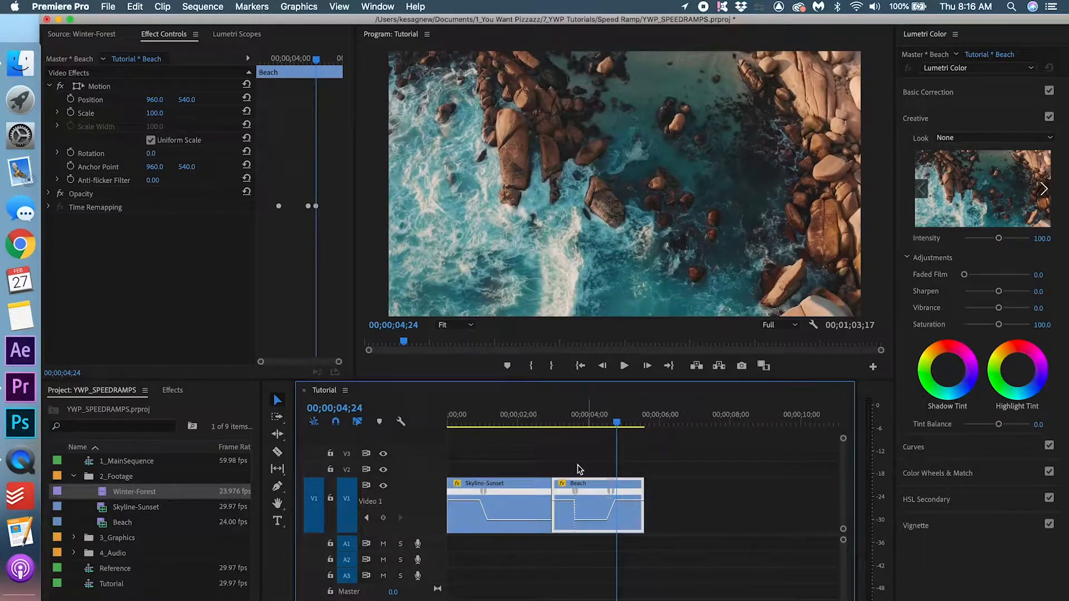
- Lengthen the Beach clip's slow section slightly by moving its second speed ramp, and preview the timing
left_click(555, 426)
key("space")
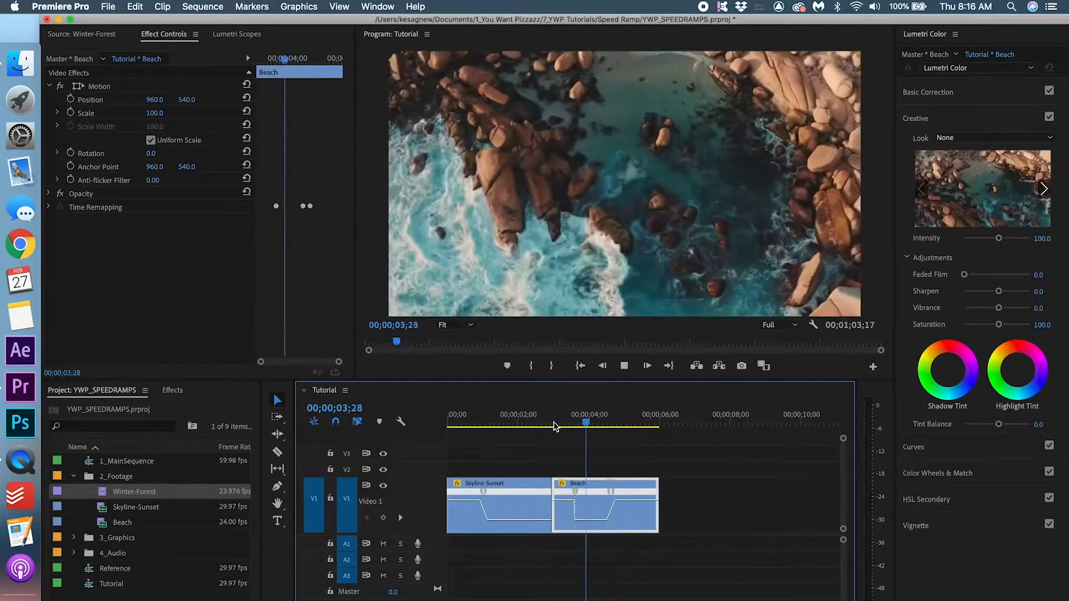
left_click(555, 427)
left_click_drag(611, 492, 622, 499)
key("space")
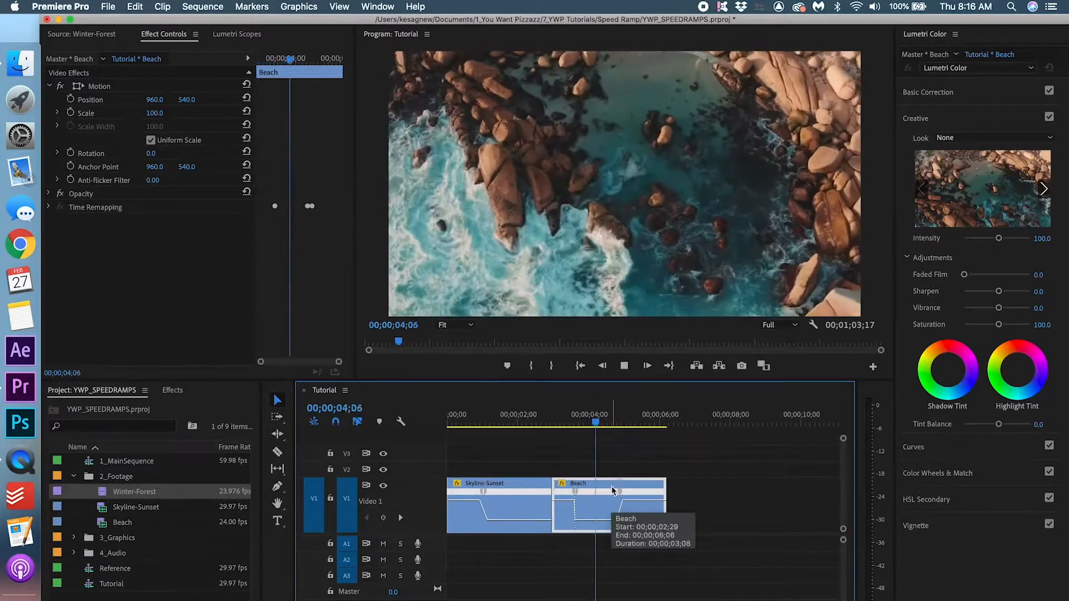
key("space")
- Split the Beach clip's first speed keyframe into a gradual ramp down and play the transition from Skyline-Sunset into Beach
scroll(617, 490, "up", 6)
scroll(617, 490, "left", 3)
left_click_drag(704, 492, 702, 493)
scroll(449, 491, "left", 3)
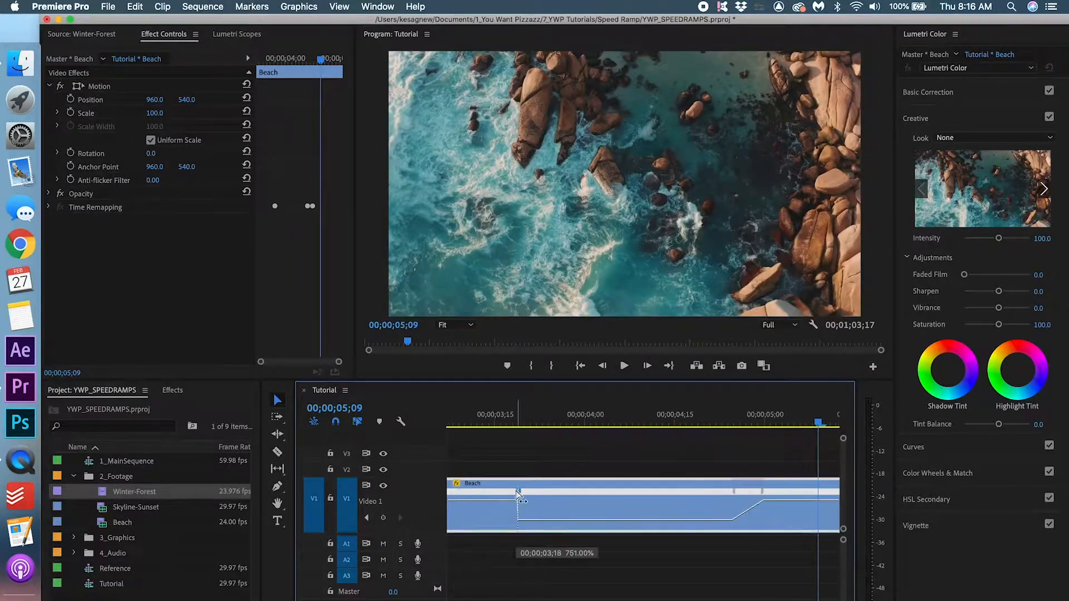
left_click_drag(516, 490, 518, 499)
scroll(682, 512, "down", 5)
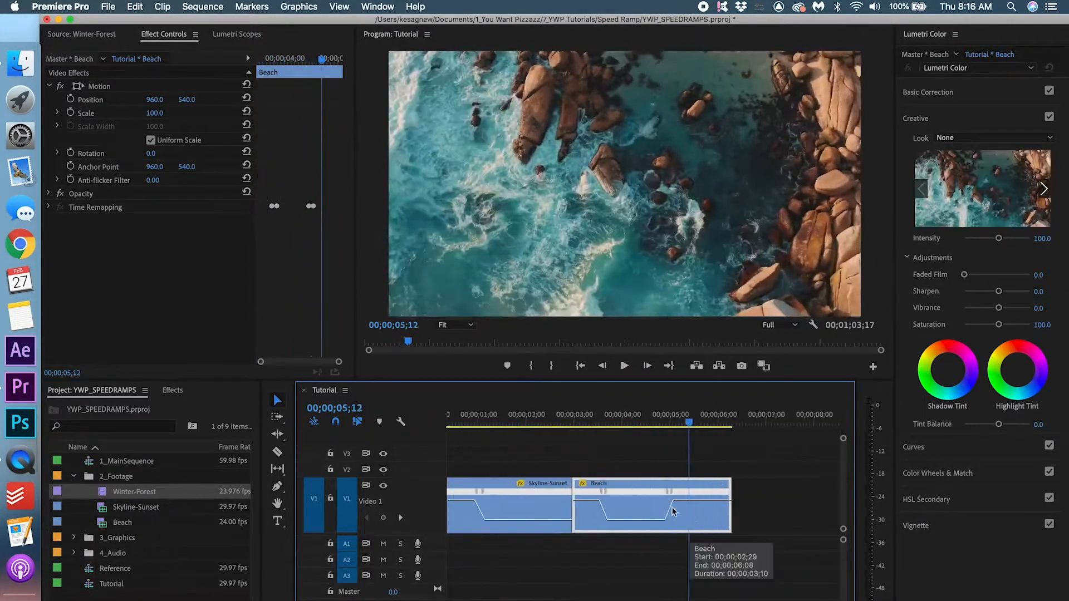
left_click(520, 418)
key("space")
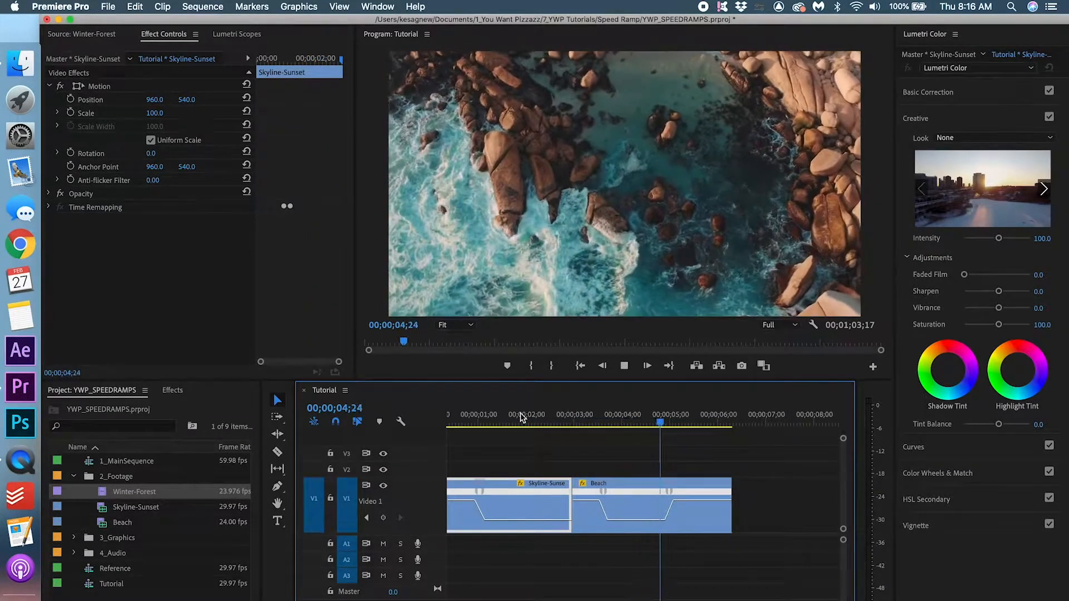
- Trim the end of the Beach clip to 00;00;05;23, add the Winter-Forest clip directly after it, and save the project
left_click_drag(730, 493, 704, 493)
key("super+s")
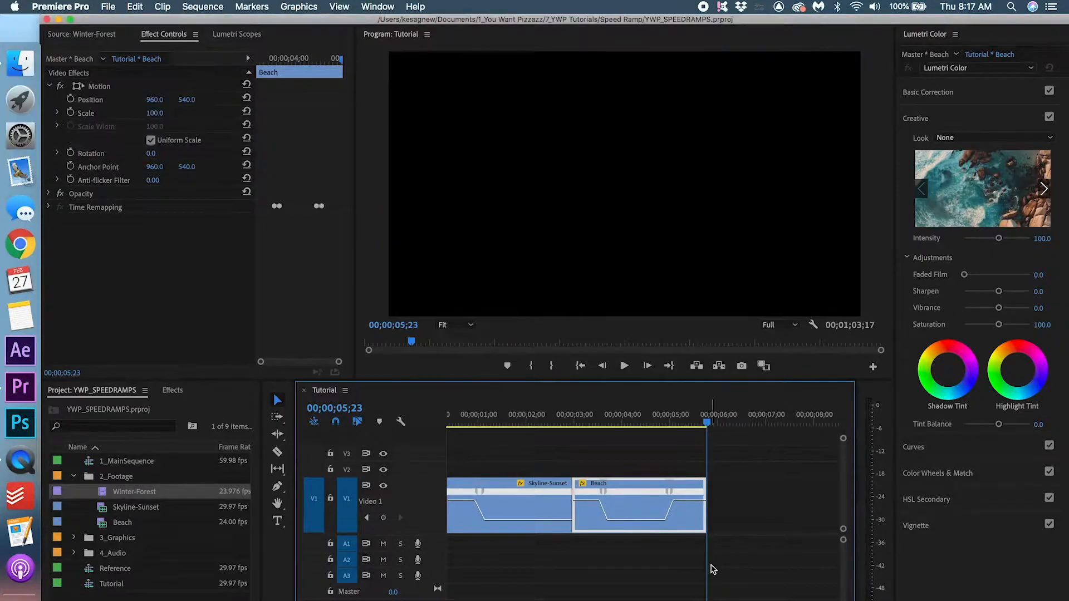
left_click(717, 551)
key("minus")
key("period")
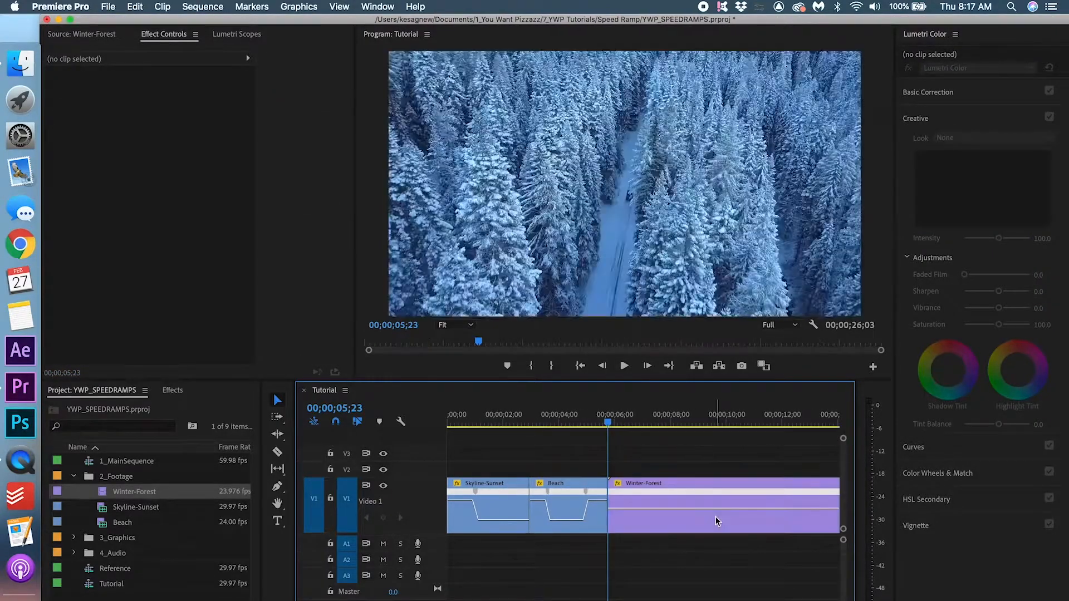
key("super+s")
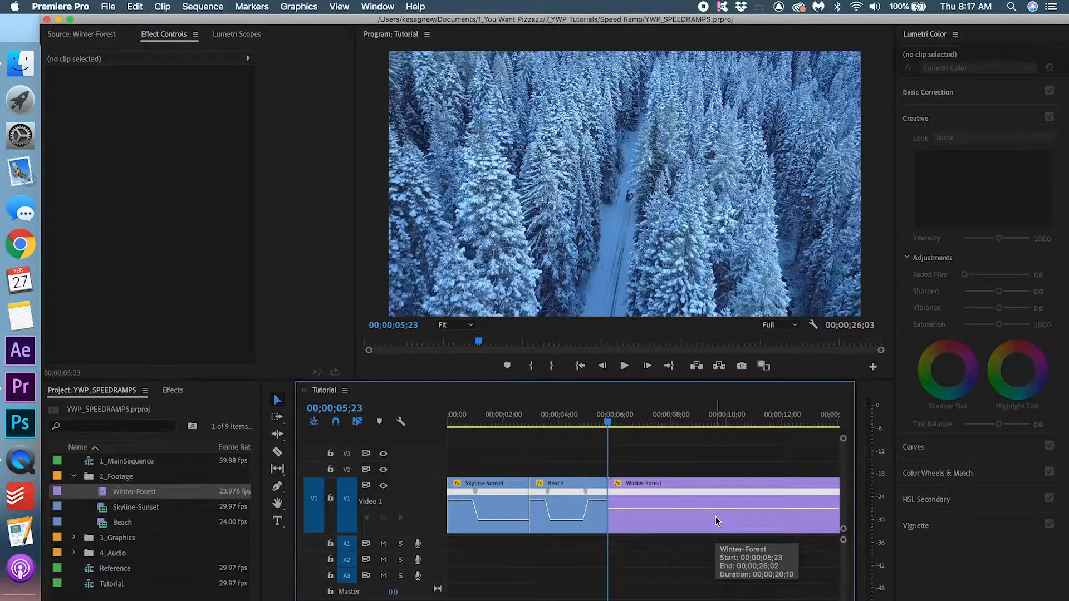
- Add a speed keyframe to the Winter-Forest clip at 00;00;13;29 and raise the speed before it to about 756%
key("minus")
left_click(577, 497)
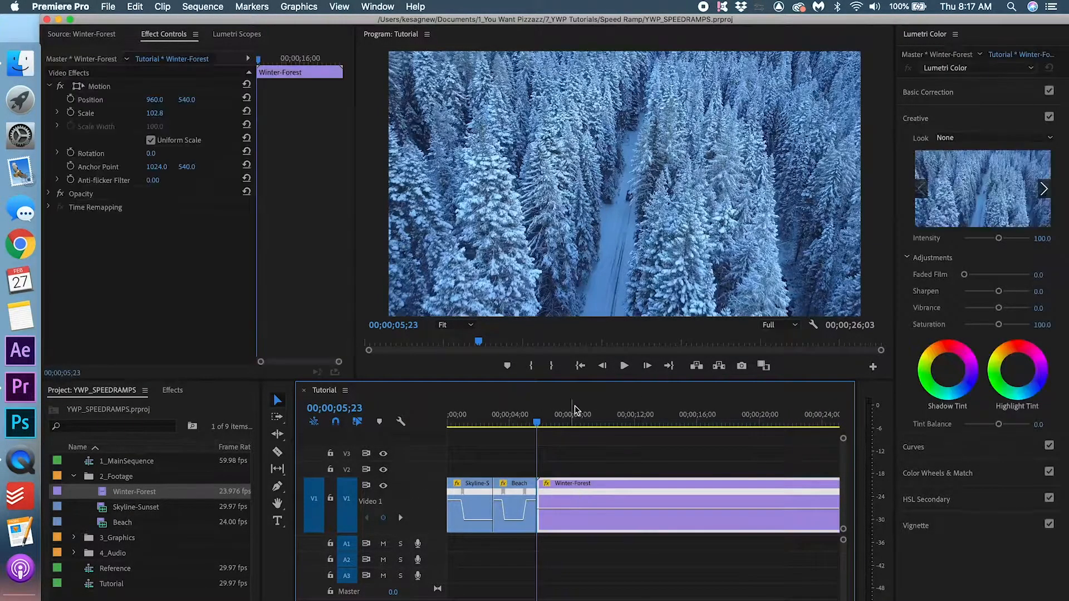
key("minus")
left_click_drag(523, 422, 631, 421)
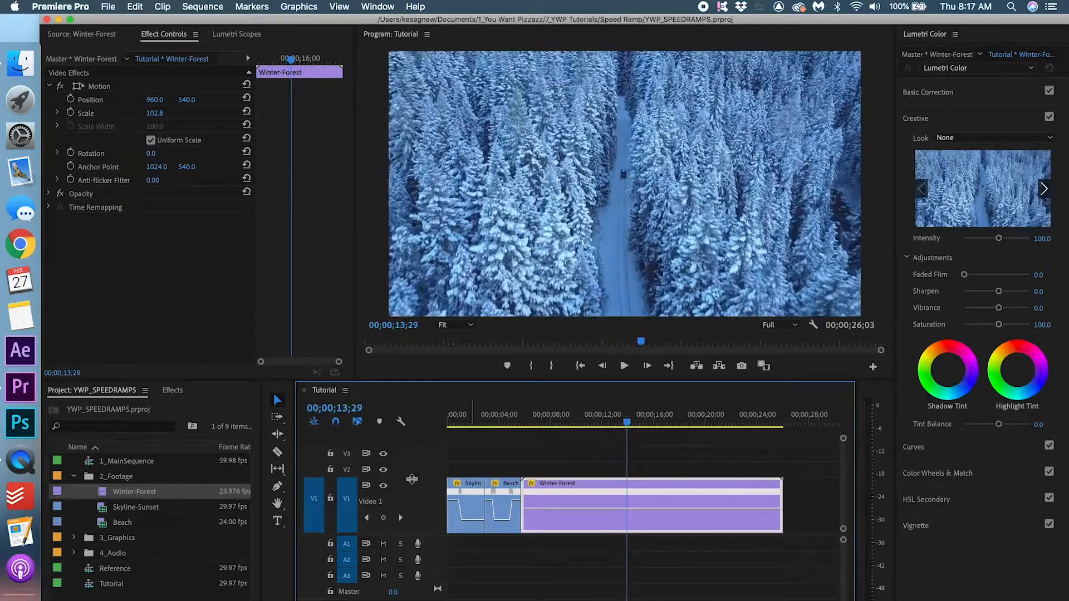
left_click(385, 518)
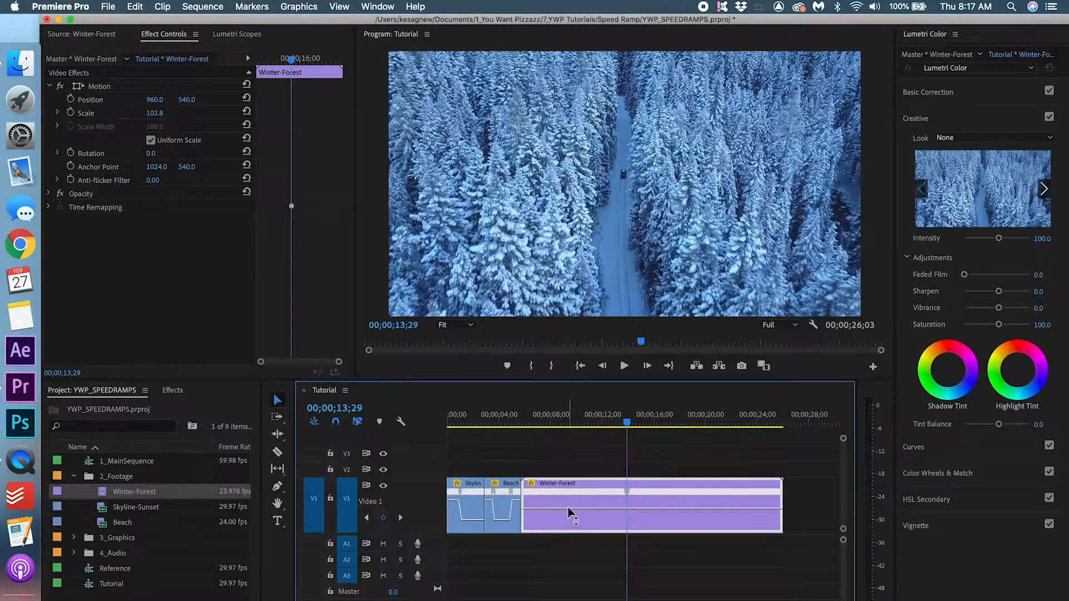
left_click_drag(568, 507, 568, 498)
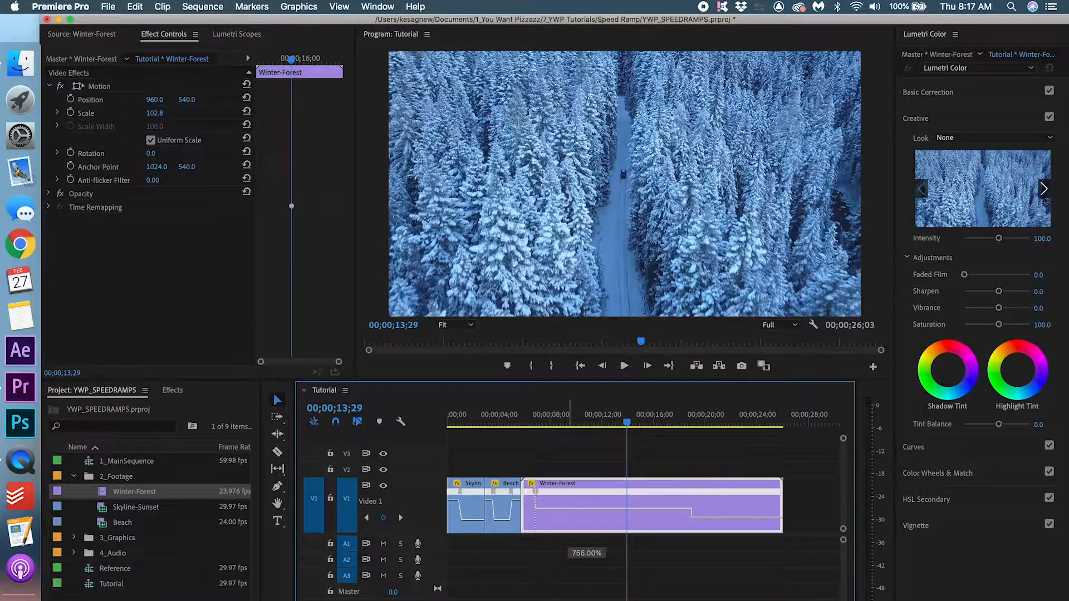
key("super+z")
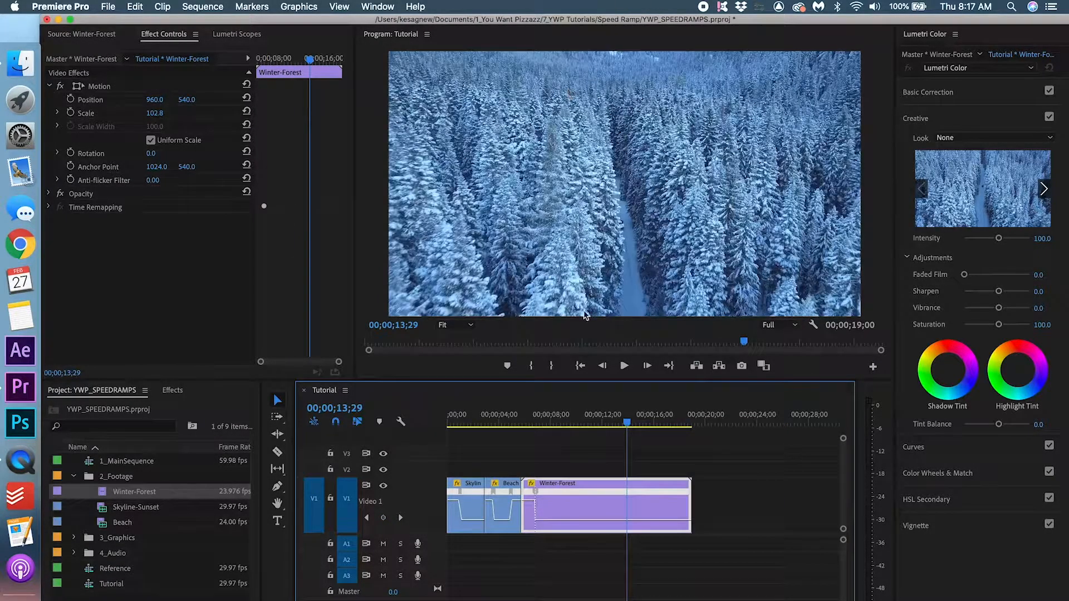
- Split the Winter-Forest clip's speed keyframe into a gradual ramp down and play the transition from Beach
left_click(506, 418)
key("space")
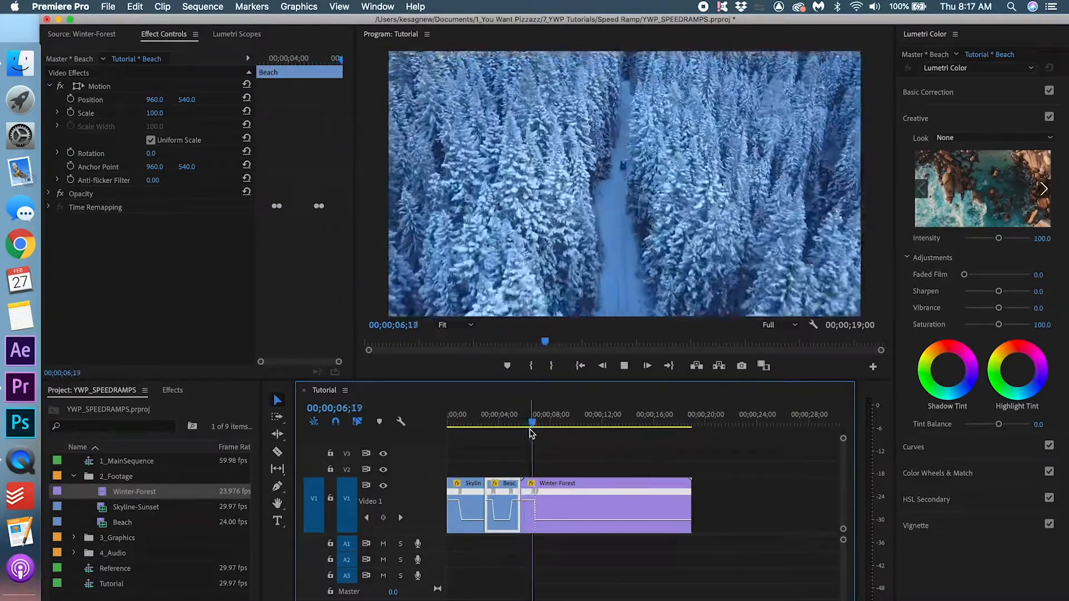
left_click(523, 421)
key("=")
key("=")
key("=")
key("=")
key("space")
left_click_drag(628, 494, 637, 493)
key("space")
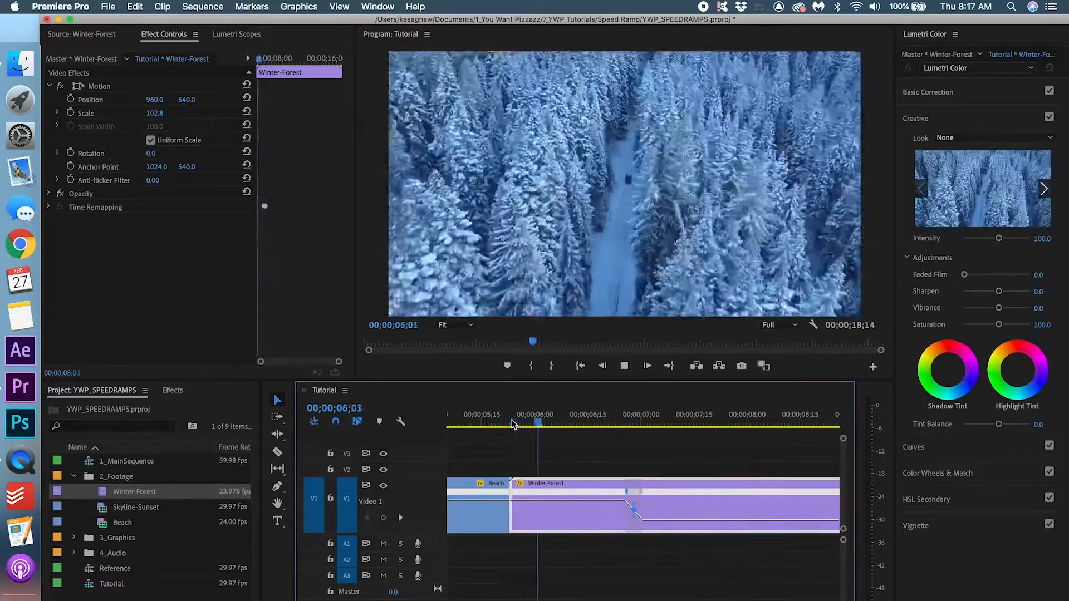
- Trim the start of the Winter-Forest clip to 00;00;06;06, close the gap after Beach, and play the transition
left_click(557, 426)
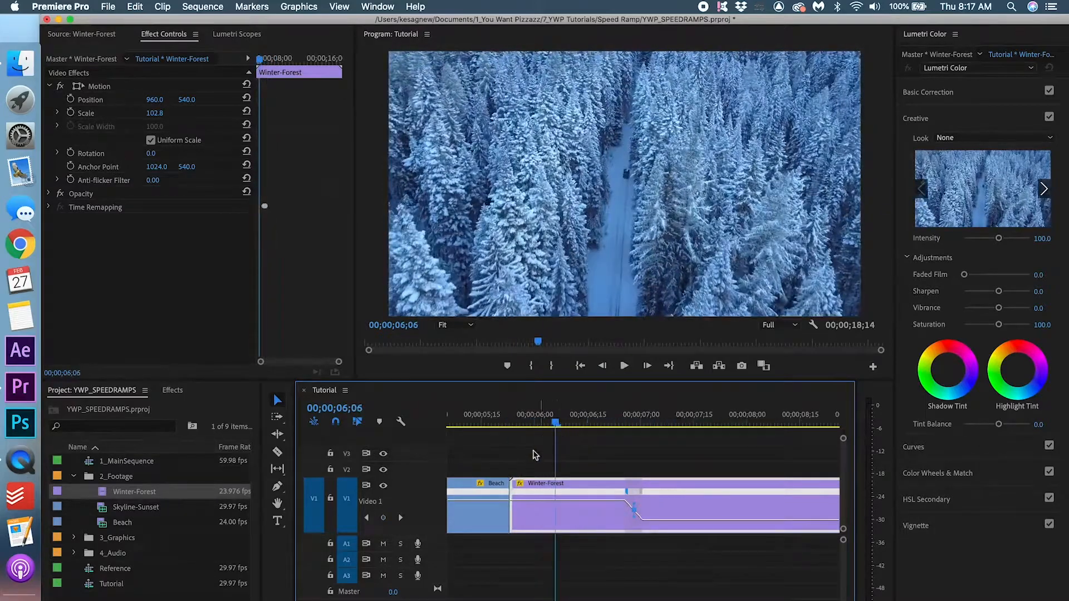
left_click_drag(513, 492, 556, 493)
left_click_drag(584, 504, 539, 501)
scroll(541, 495, "down", 3)
left_click(497, 421)
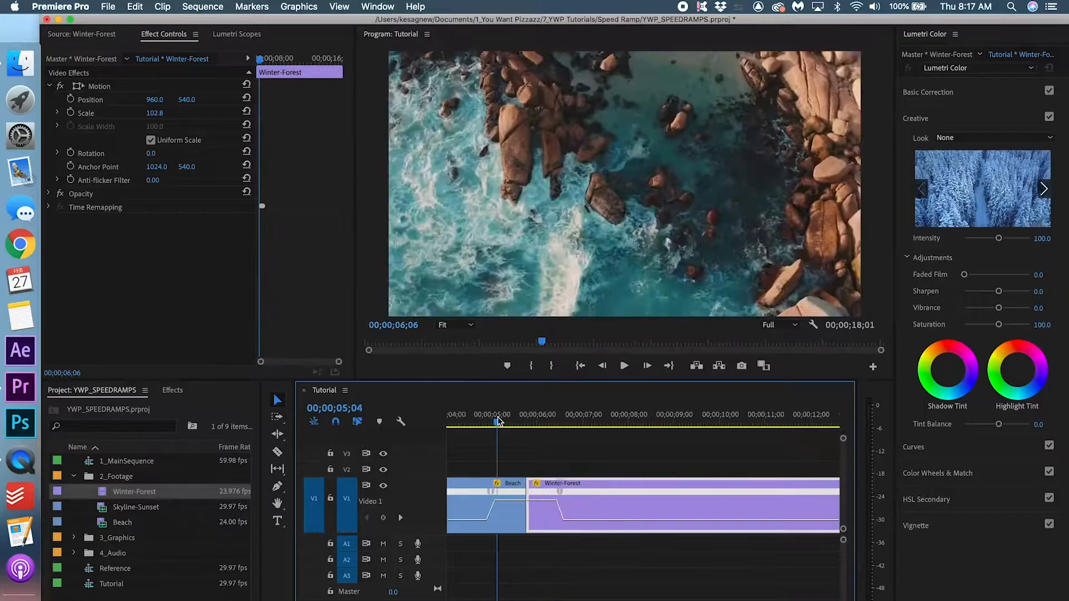
key("space")
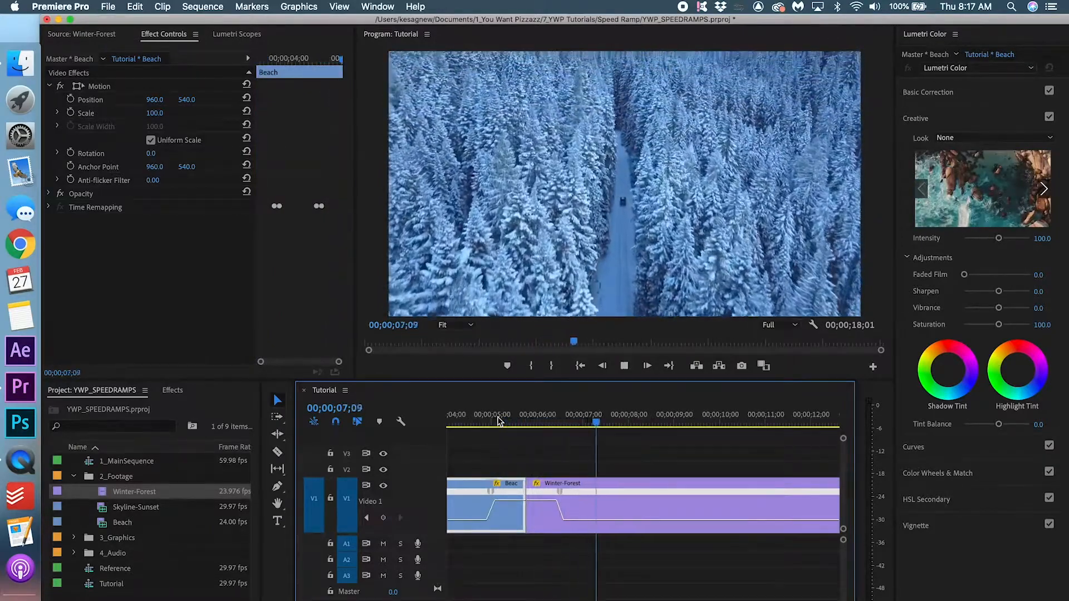
key("space")
- Trim the end of the Winter-Forest clip to 00;00;08;18 and return to the start of the sequence
key("minus")
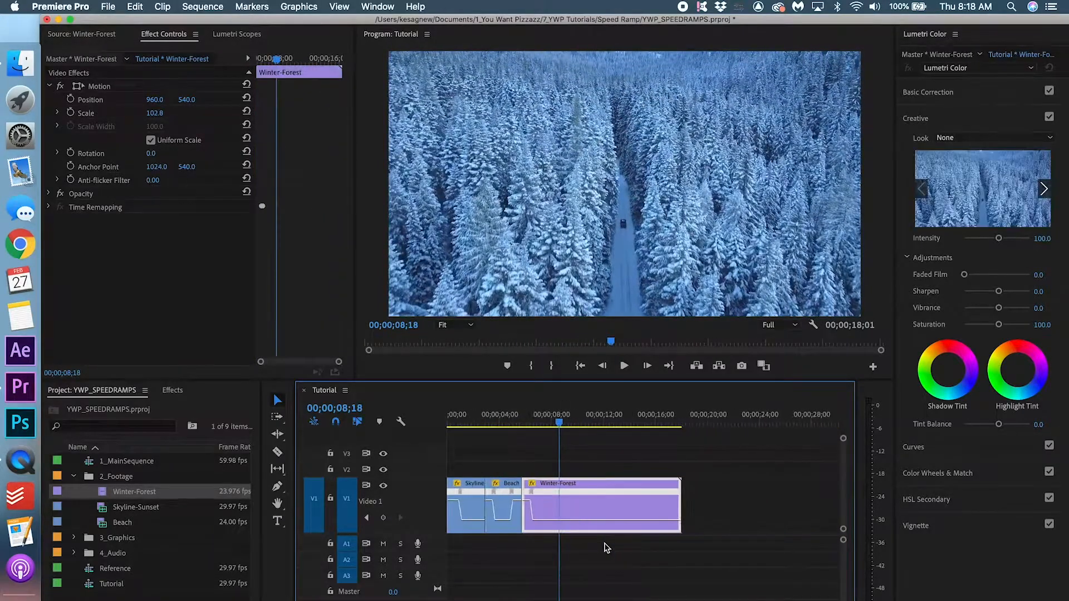
left_click_drag(672, 505, 552, 505)
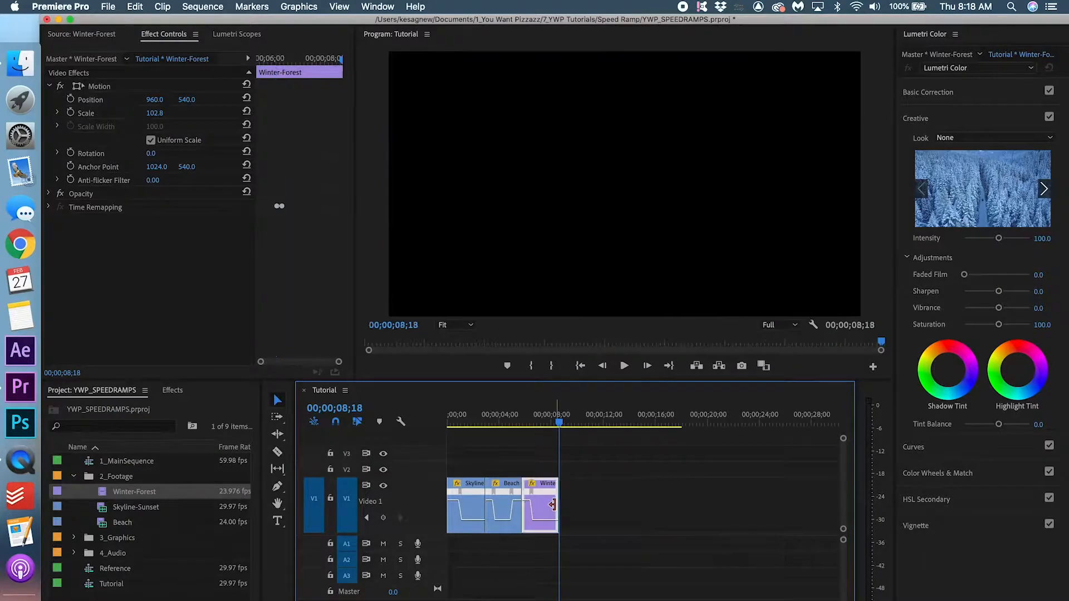
key("Up")
key("Up")
- Add a Dip to White transition at the cut between Skyline-Sunset and Beach, and play it
key("equal")
key("equal")
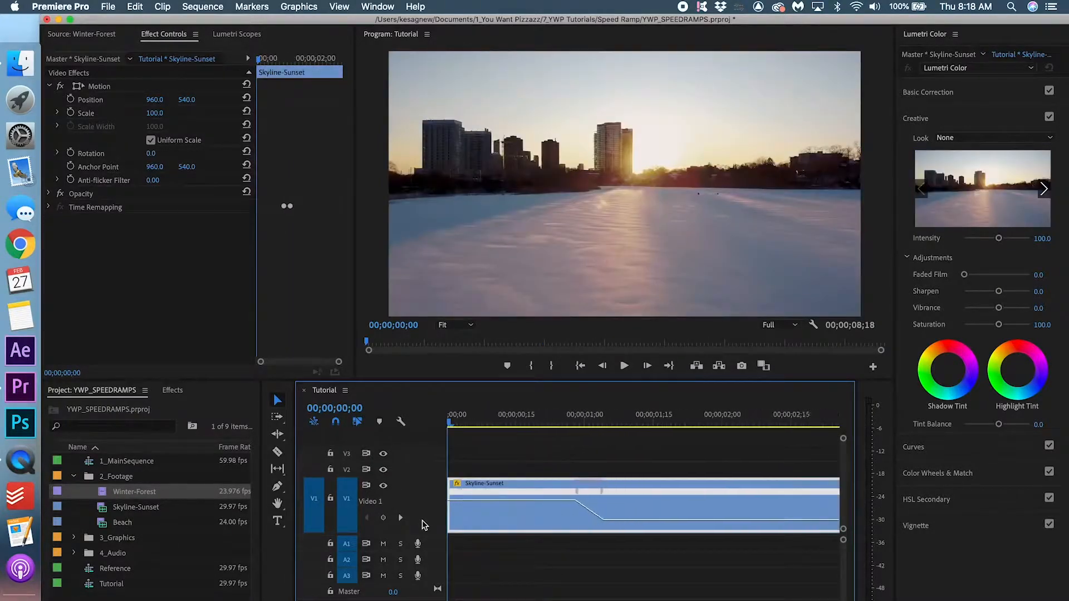
key("minus")
left_click(172, 390)
left_click_drag(104, 525, 594, 506)
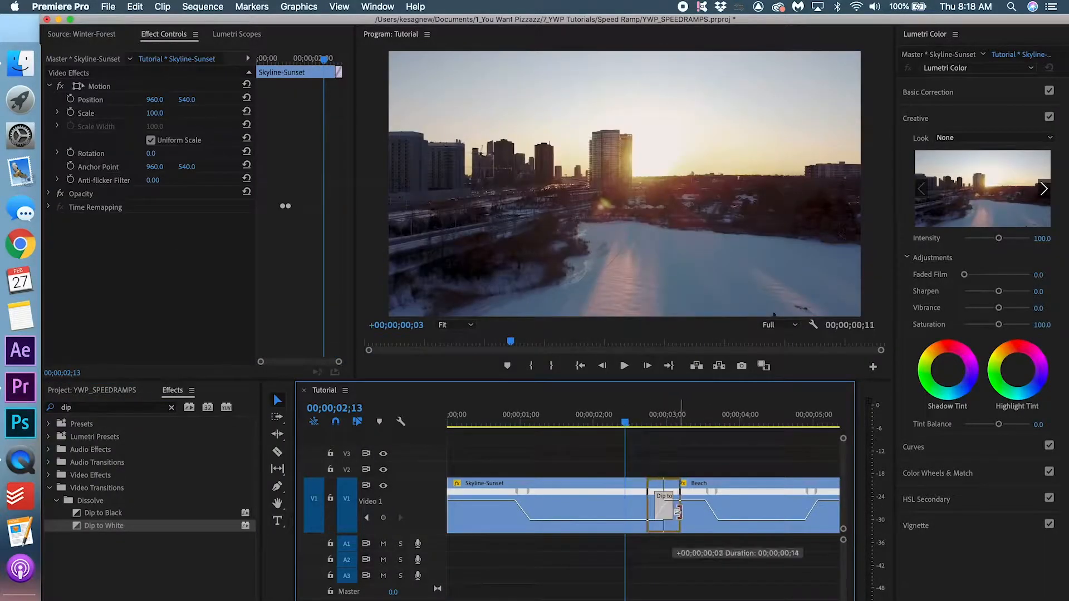
key("space")
key("space")
- Fine-tune the length of the Dip to White transition and preview the speed-ramped sequence
key("minus")
key("minus")
key("equal")
key("equal")
mouse_move(611, 506)
left_mouse_down()
mouse_move(635, 506)
mouse_move(617, 506)
left_mouse_up()
key("space")
key("minus")
key("minus")
key("space")
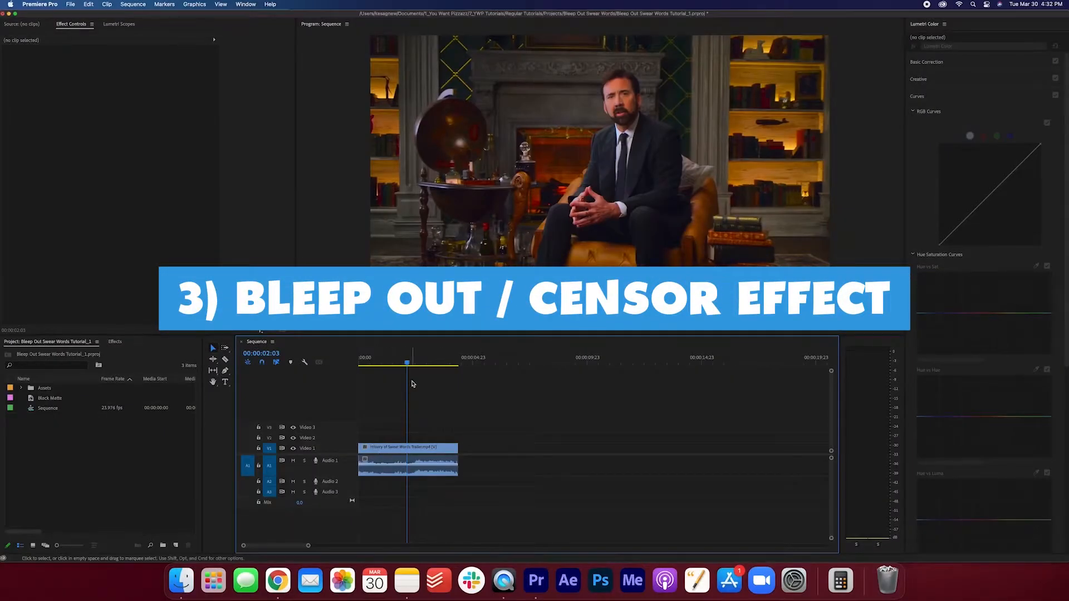
- Play the History of Swear Words Trailer clip and locate the start of the word to censor at 00:00:02:00
left_click_drag(408, 365, 355, 364)
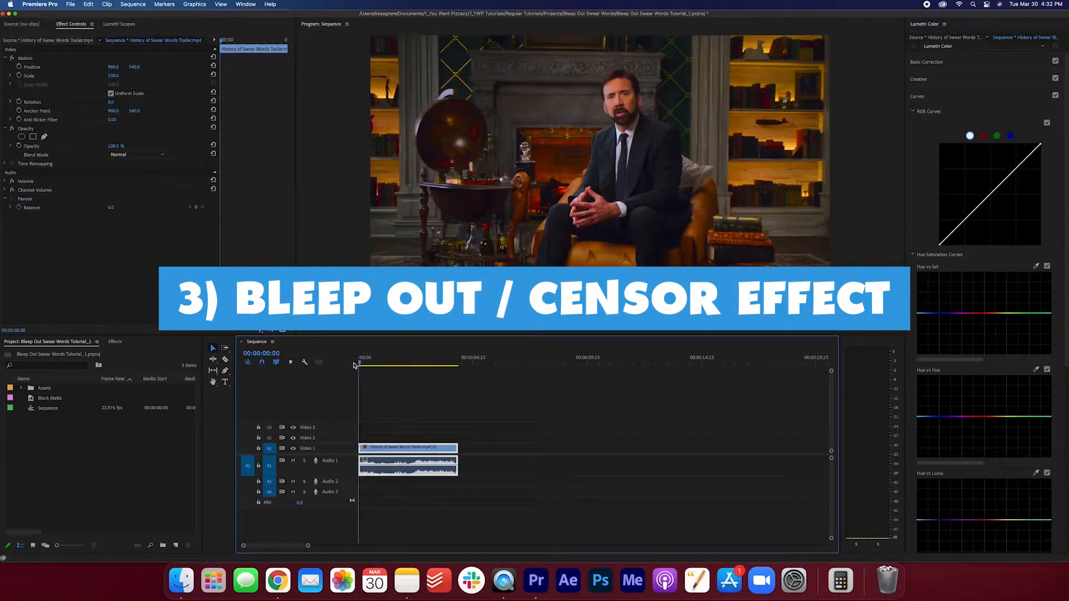
key("space")
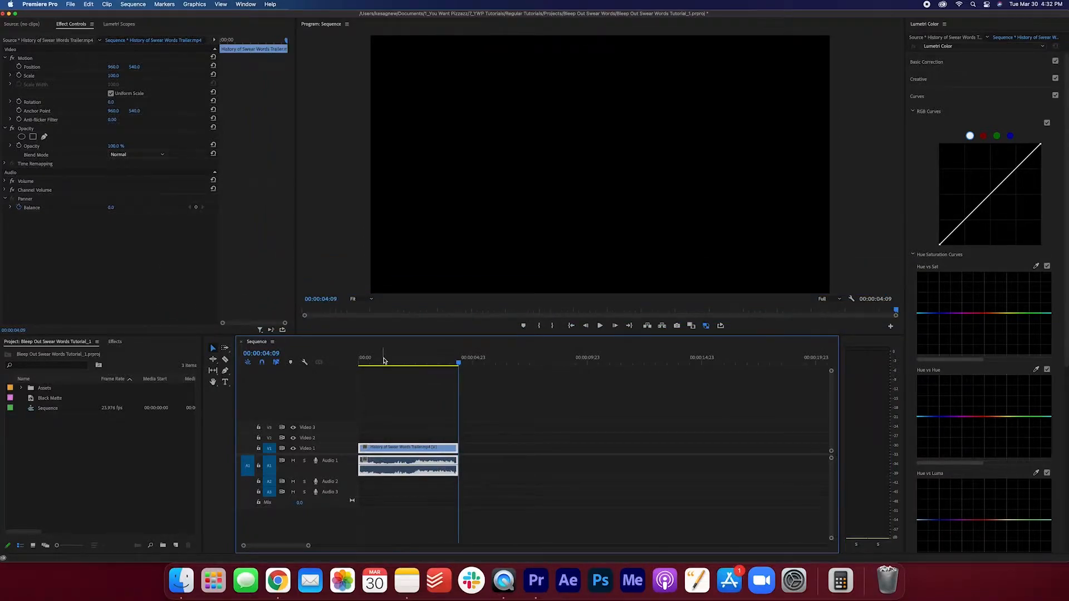
key("=")
left_click(428, 359)
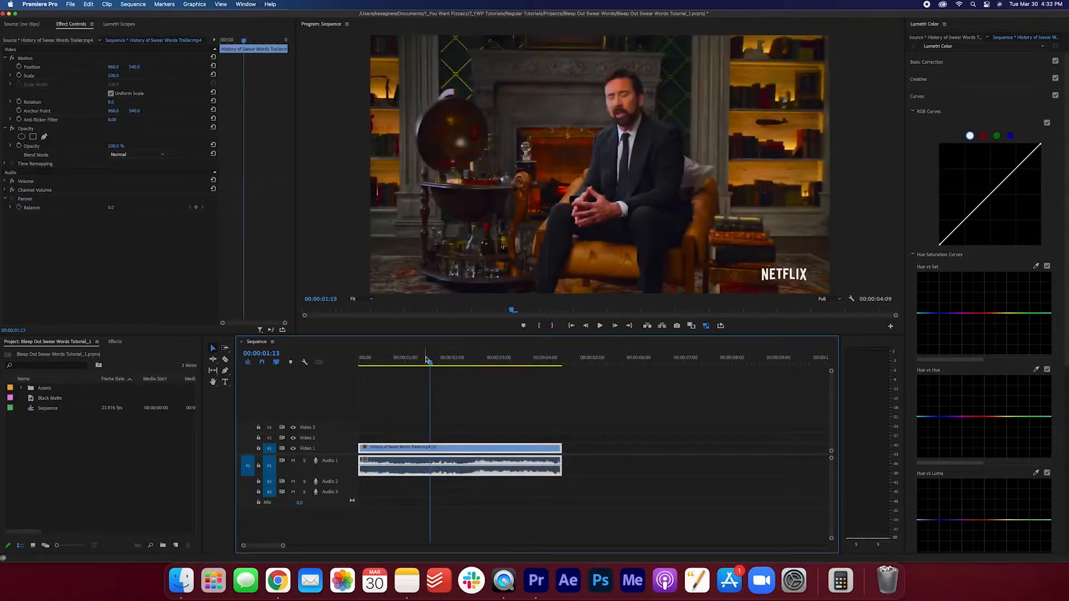
mouse_move(427, 359)
left_mouse_down()
mouse_move(396, 361)
mouse_move(430, 363)
left_mouse_up()
key("space")
key("space")
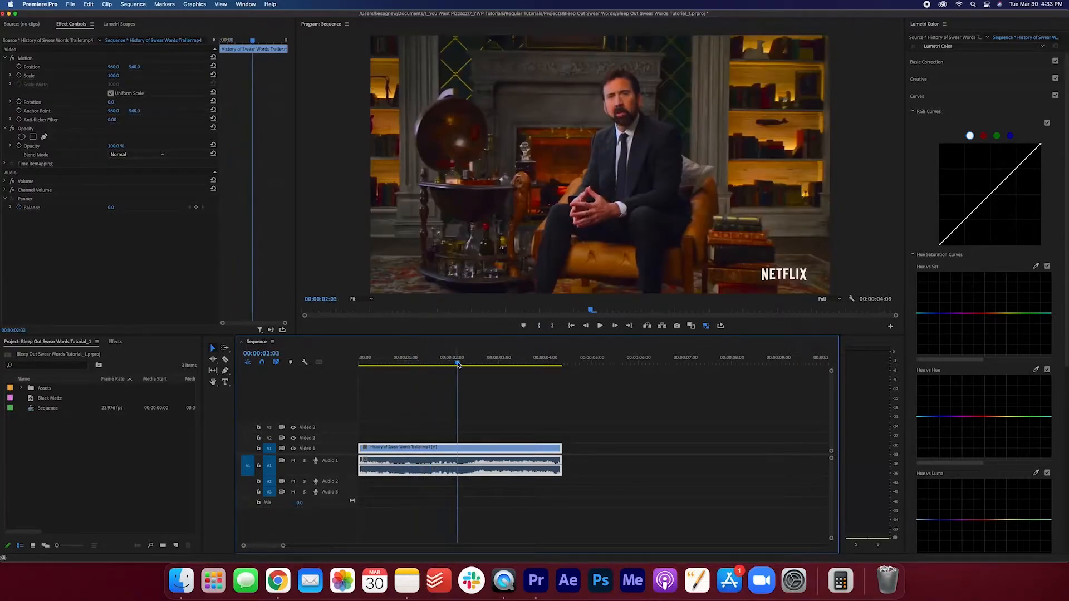
left_click(455, 364)
left_click(453, 364)
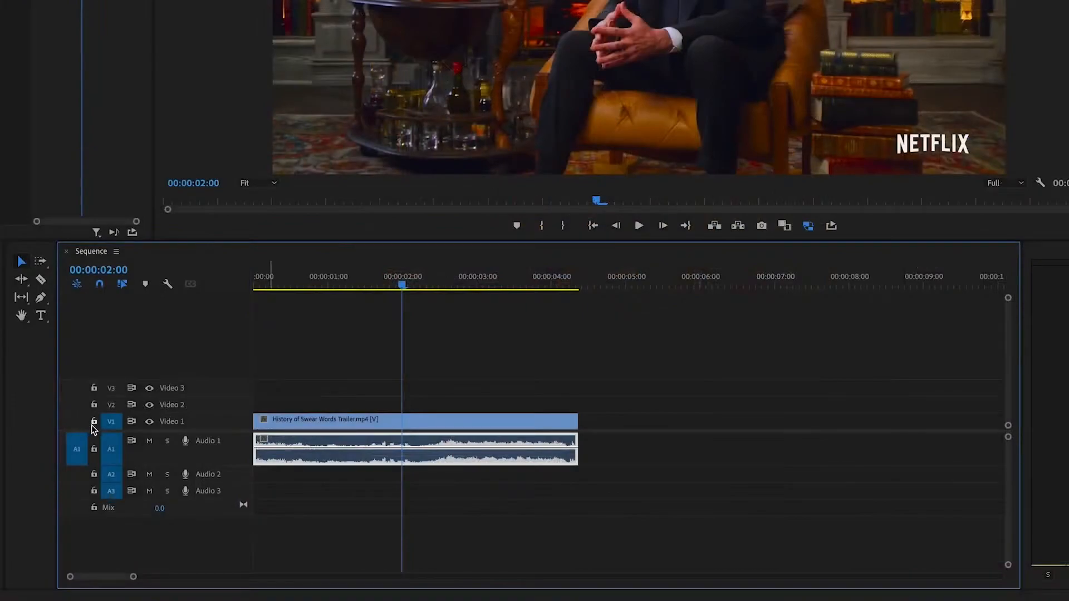
- Lock the Video 1 track and cut out the trailer's audio between 00:00:02:00 and 00:00:02:10, leaving a gap
left_click(94, 424)
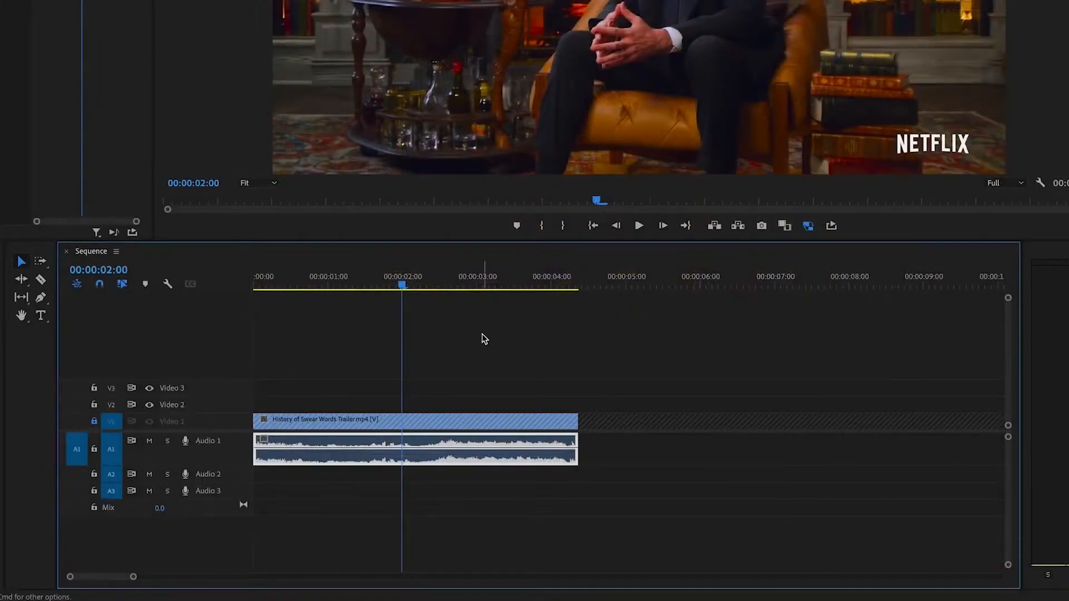
key("super+k")
key("space")
key("space")
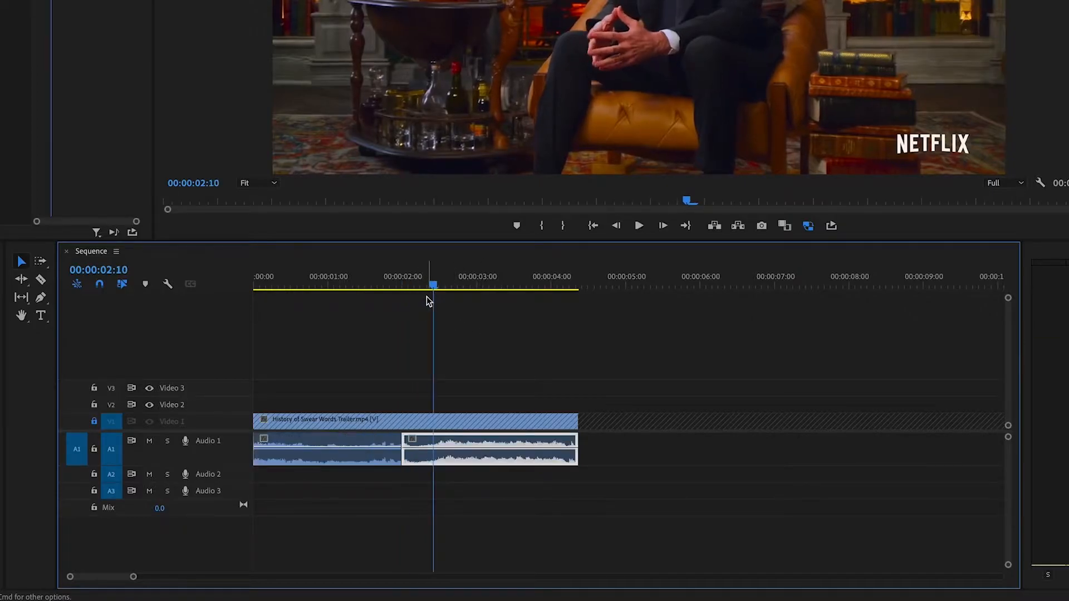
key("super+k")
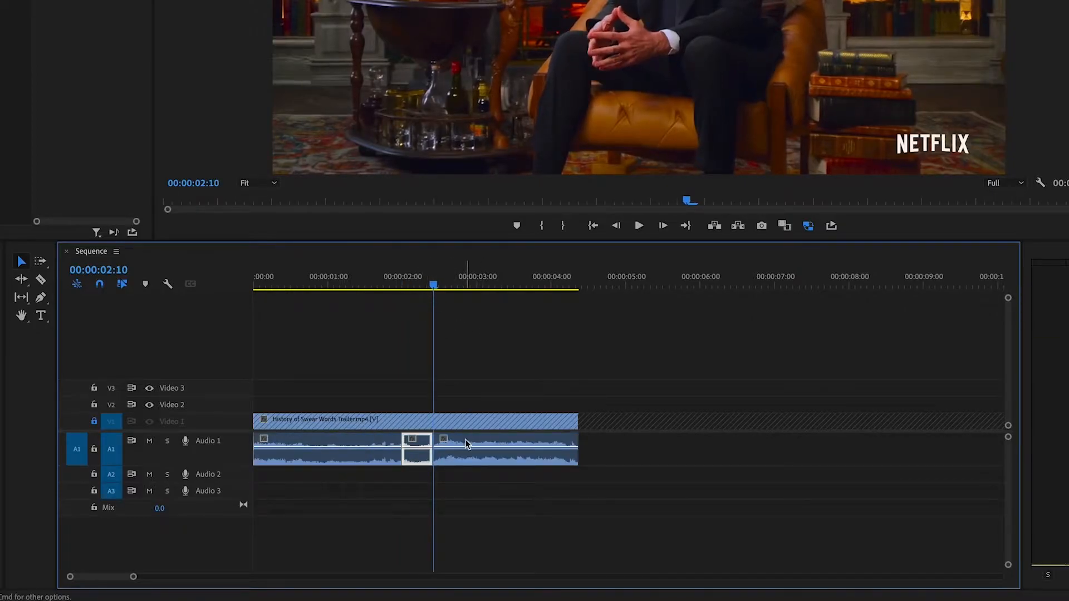
key("Delete")
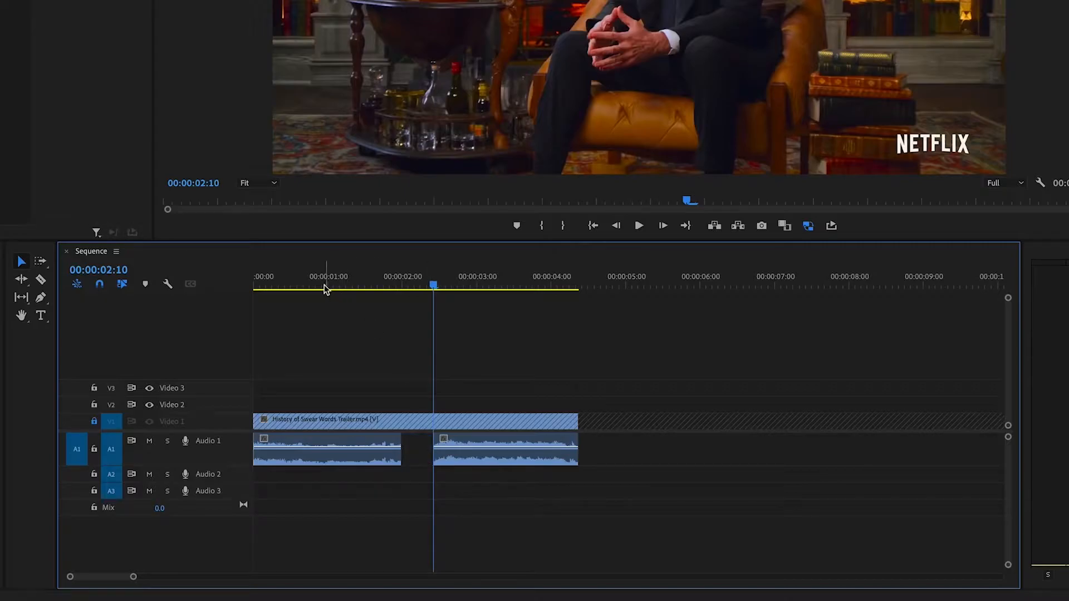
- Play the sequence from 00:00:01:03 across the gap in the trailer's audio
left_click(338, 282)
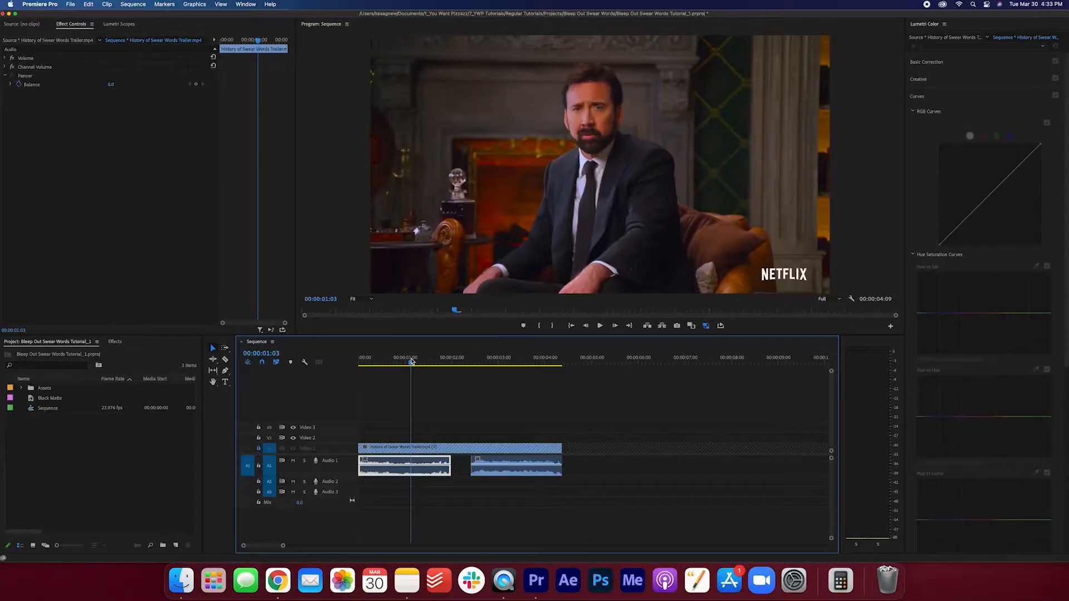
key("space")
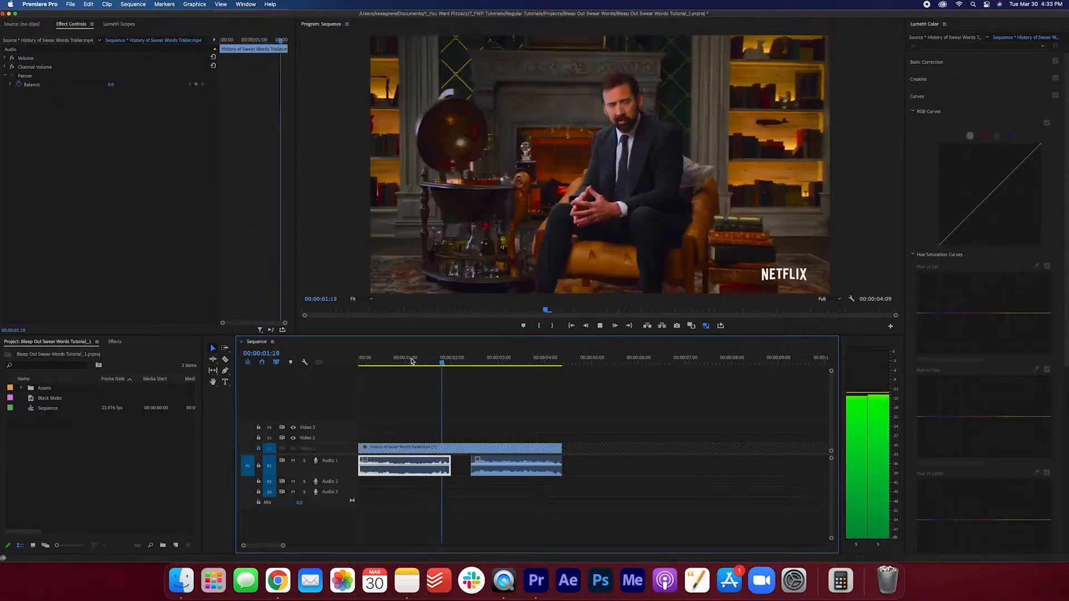
key("space")
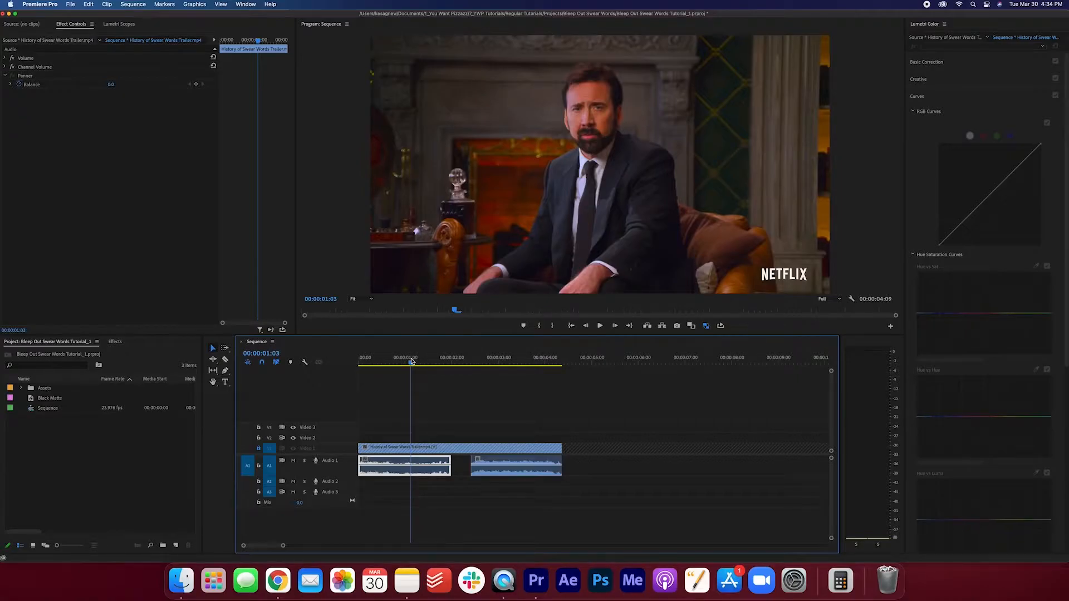
- Place the one-second beep from the Assets bin on Audio 2 under the gap, trimmed to run from 00:00:01:23 to 00:00:02:10
left_click(21, 388)
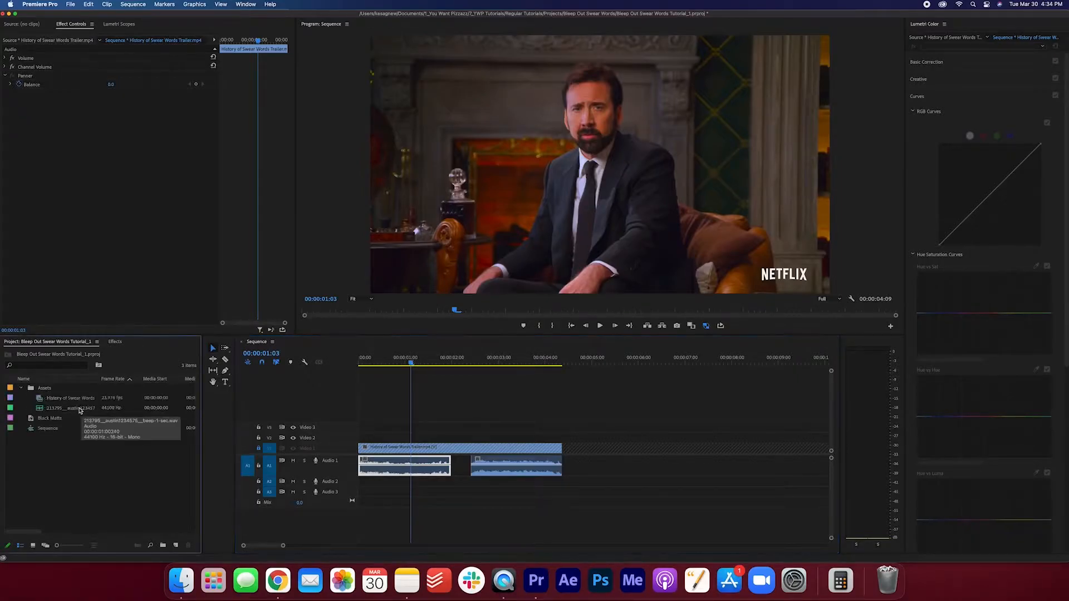
mouse_move(77, 409)
left_mouse_down()
mouse_move(438, 482)
mouse_move(396, 477)
mouse_move(415, 482)
mouse_move(406, 476)
left_mouse_up()
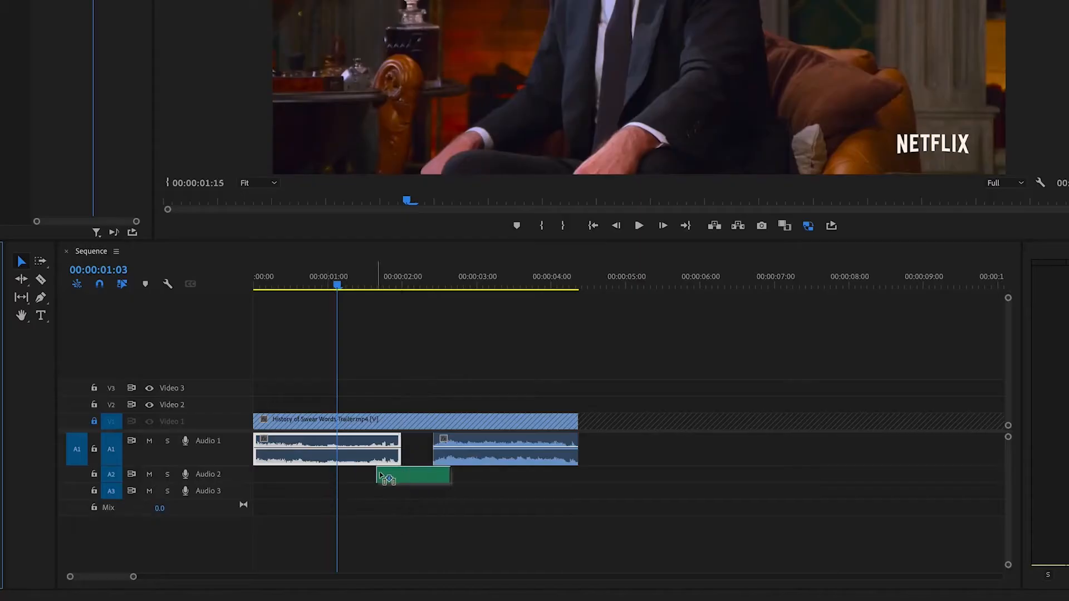
scroll(404, 480, "up", 4)
scroll(406, 485, "up", 2)
left_click_drag(717, 474, 543, 470)
key("minus")
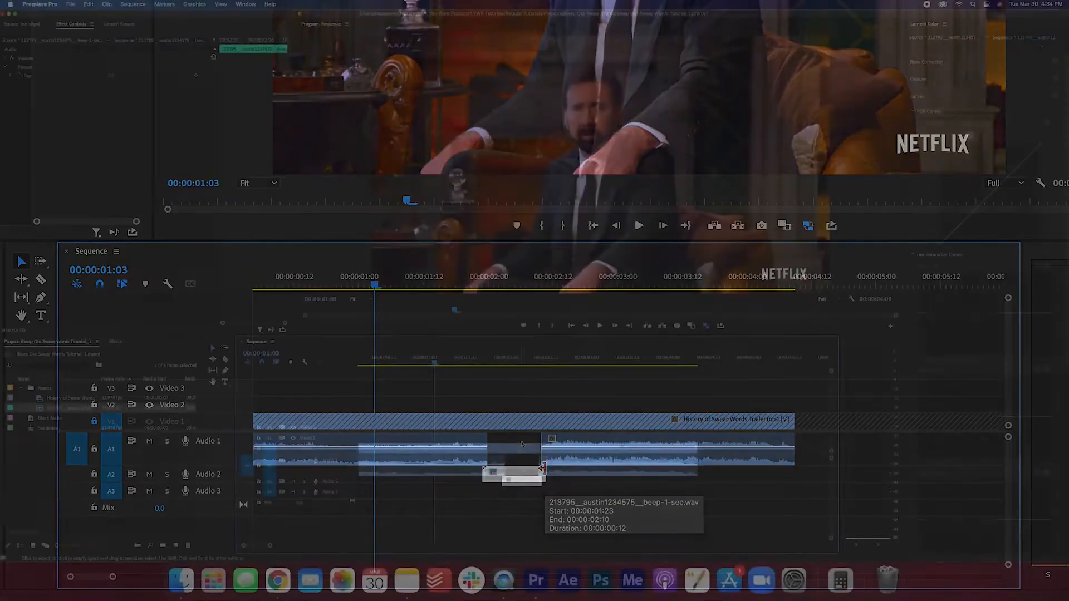
- Play the sequence with the beep over the censored word and return the playhead to 00:00:01:17
key("space")
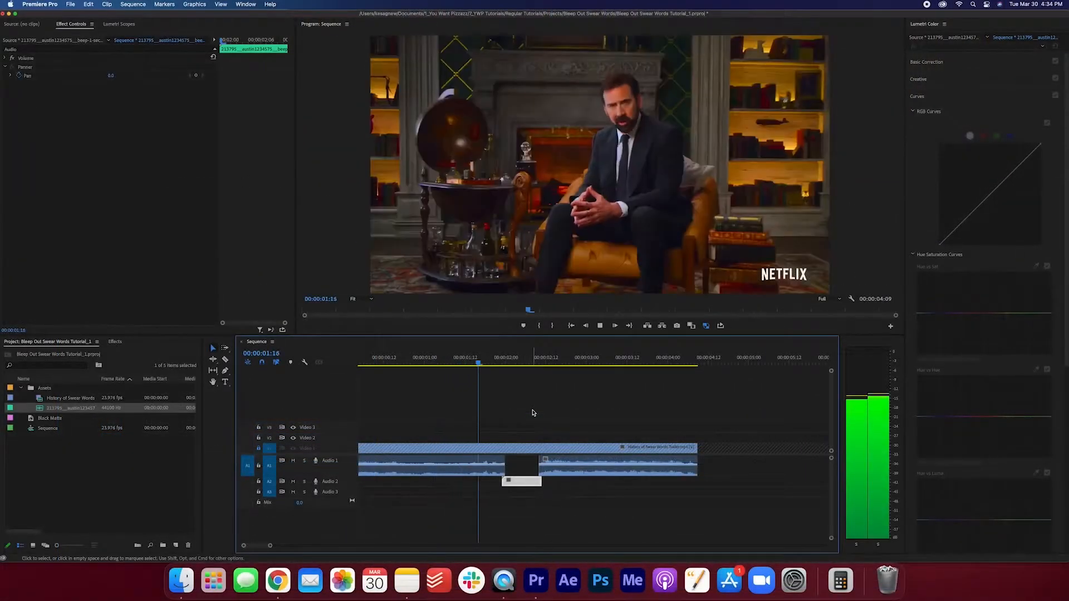
left_click(481, 363)
key("space")
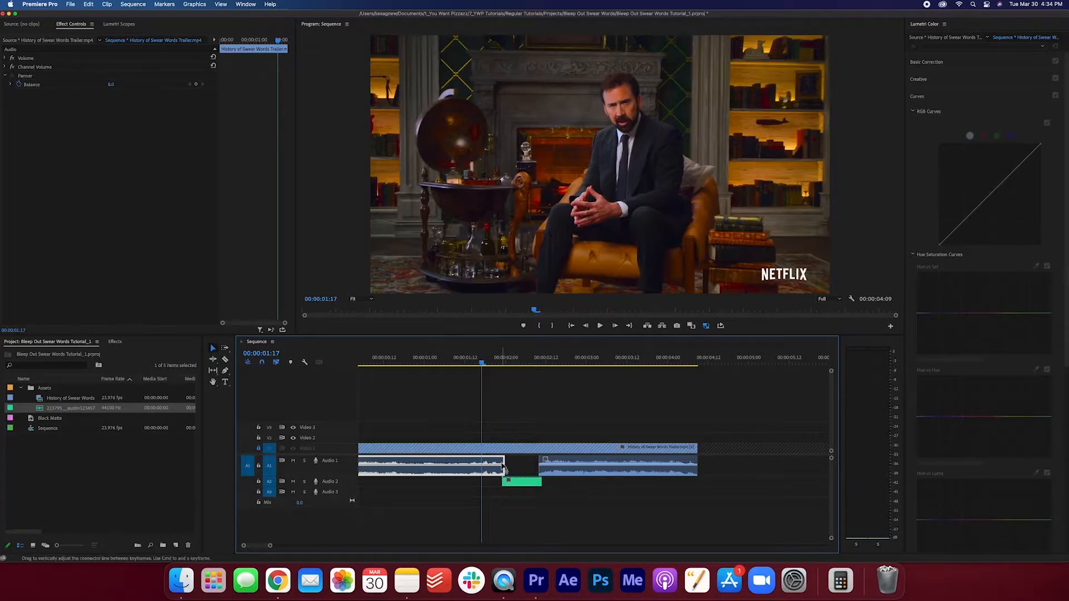
- Apply Constant Power crossfades to the trailer audio's edges at the gap and to the beep clip's end
left_click(115, 342)
left_click(67, 353)
type("const")
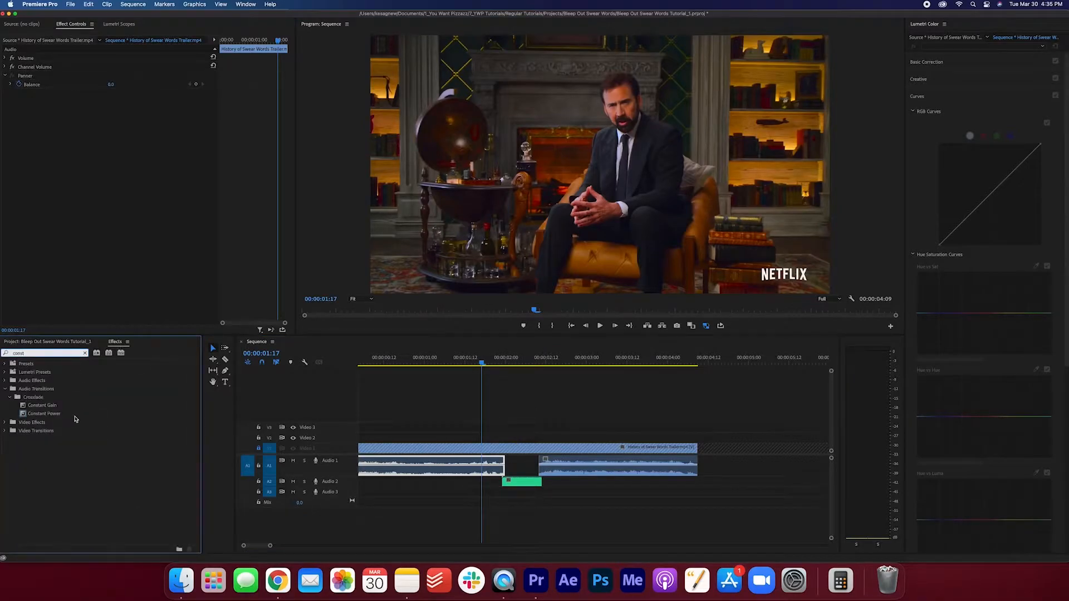
left_click_drag(75, 418, 543, 466)
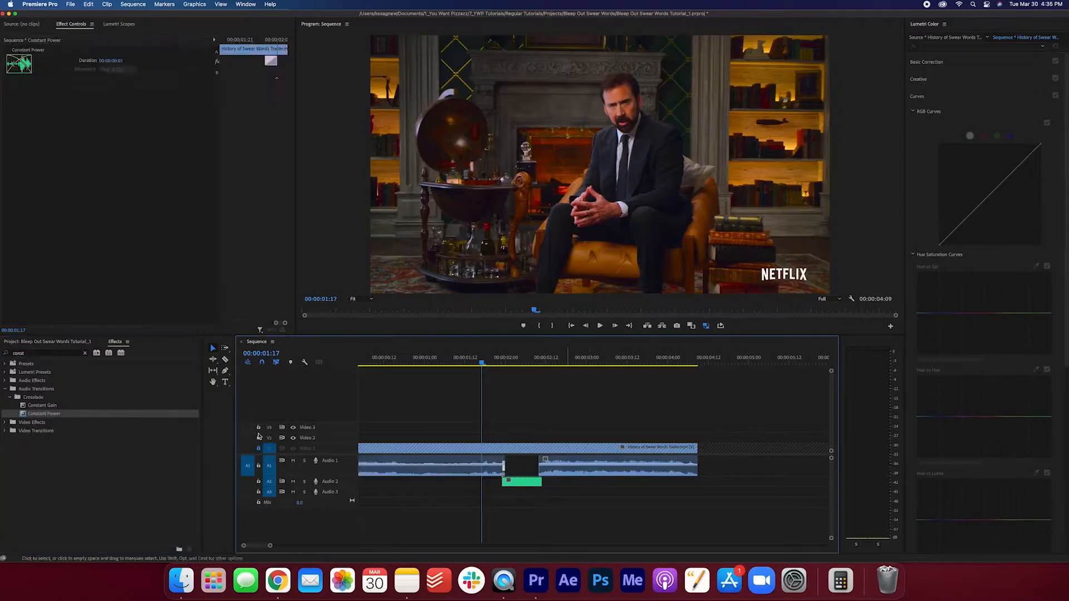
left_click_drag(458, 465, 520, 482)
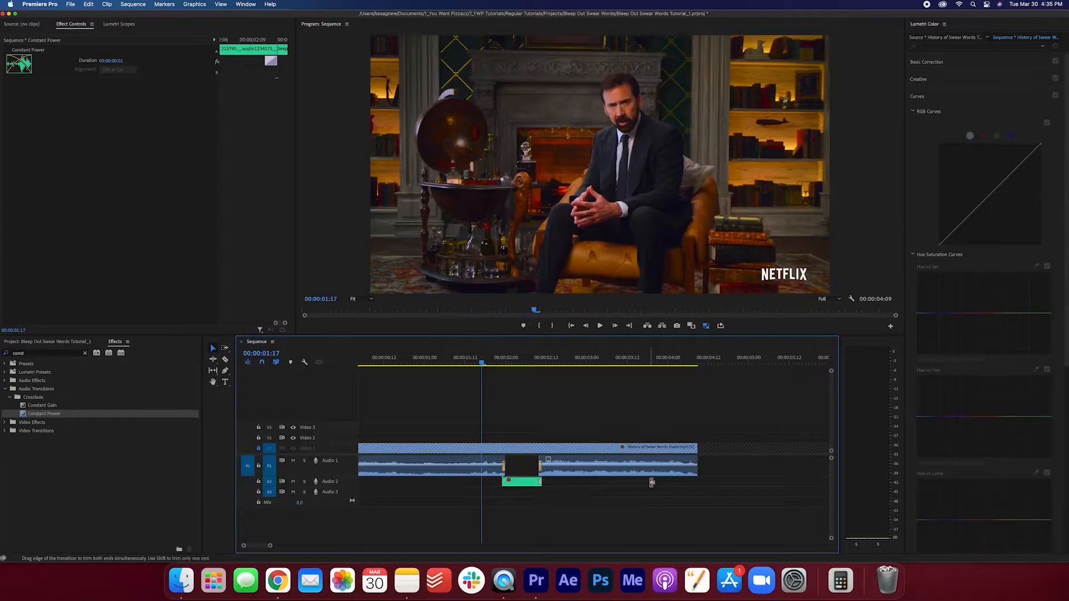
- Adjust the audio gain of the beep clip on Audio 2
left_click(523, 485)
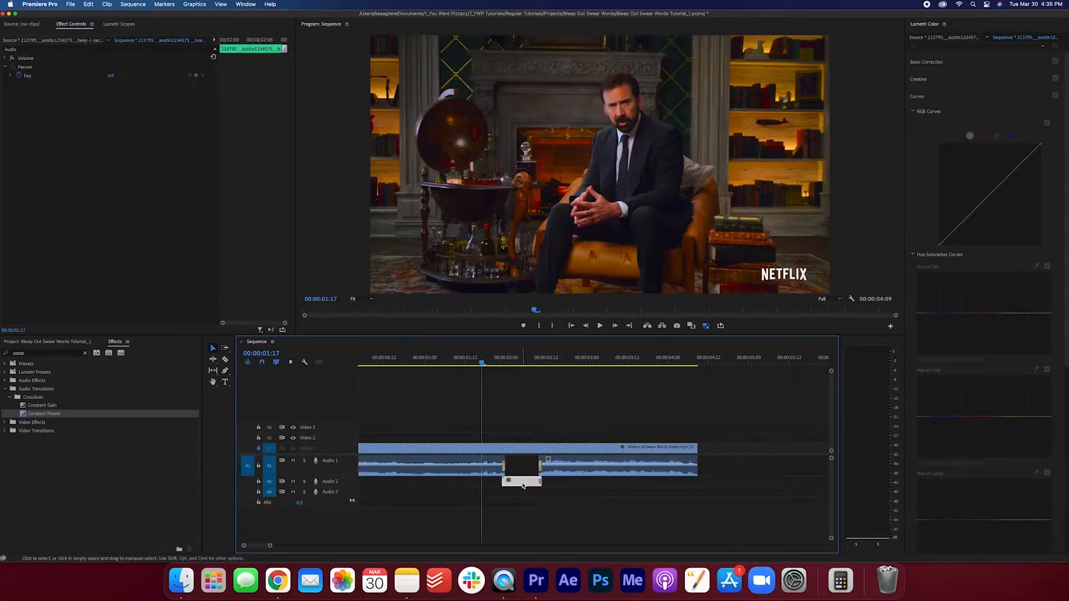
right_click(522, 485)
left_click(571, 458)
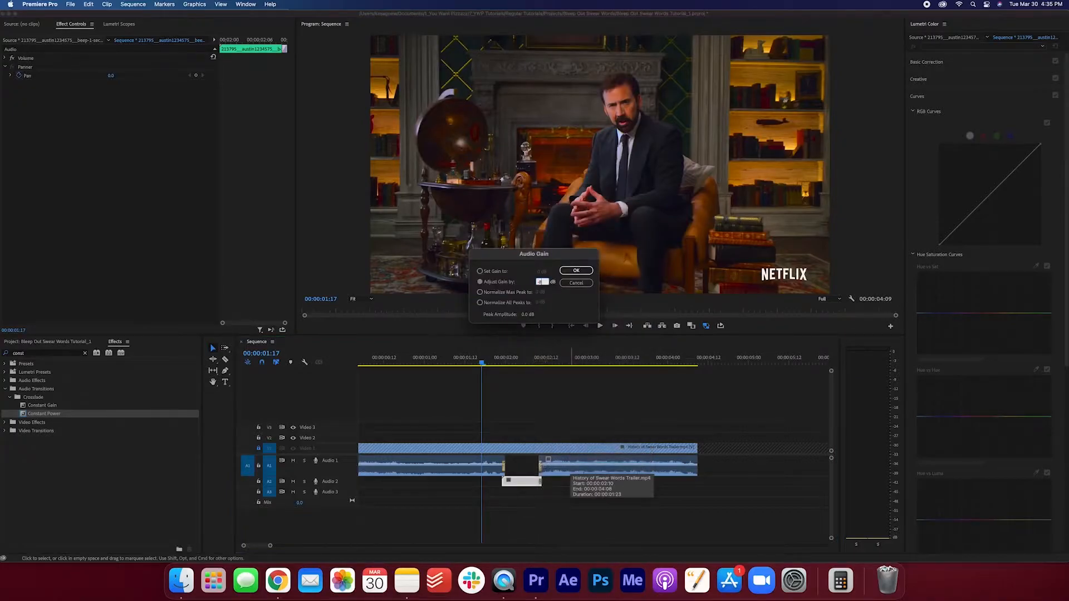
key("Return")
- Play the sequence through the beep to the end title and save the project
key("space")
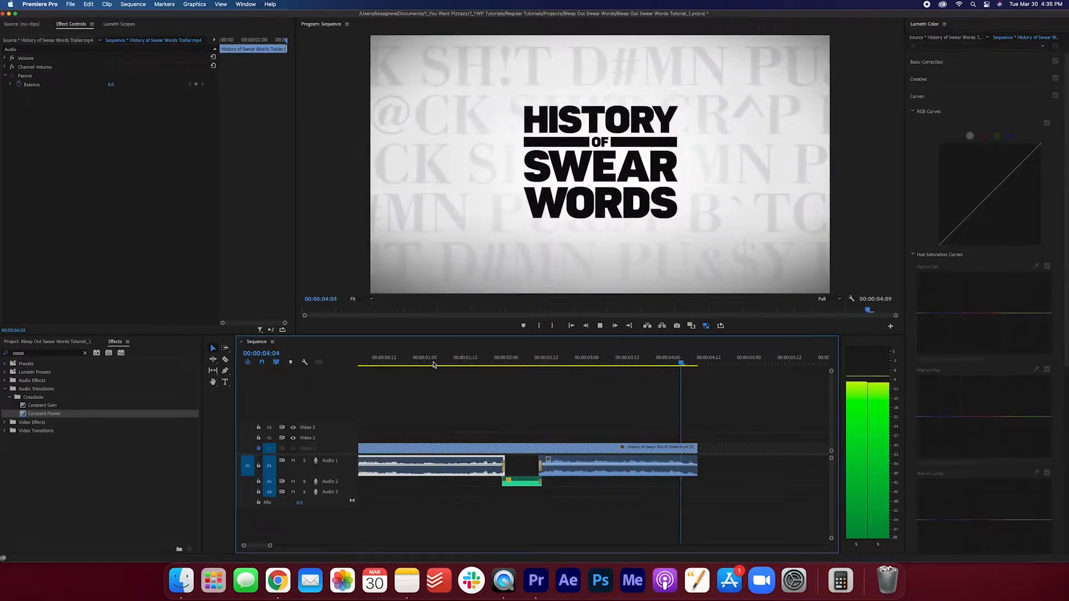
key("space")
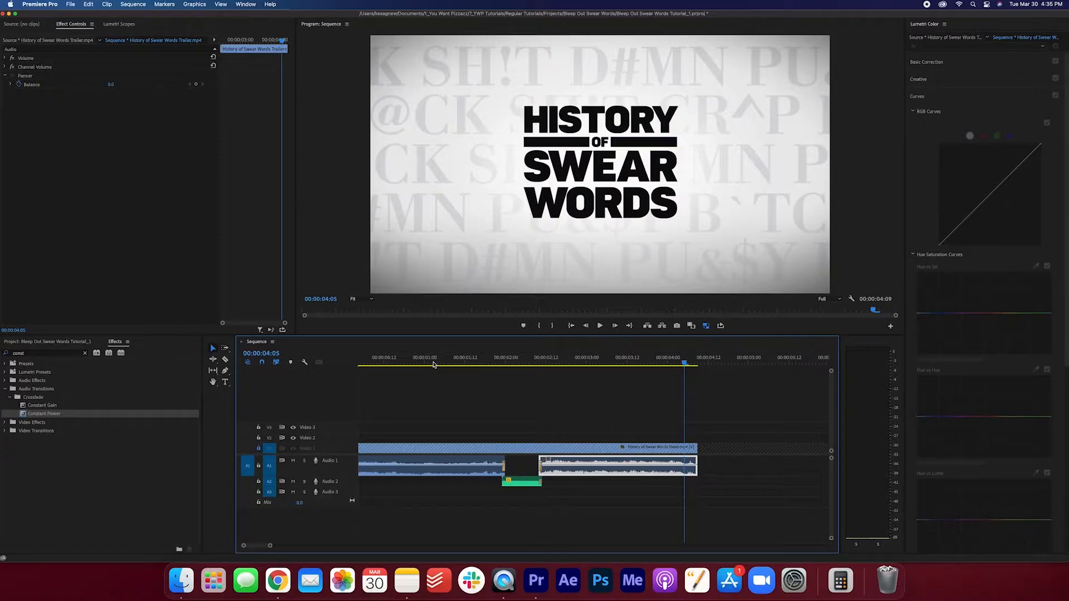
key("cmd+s")
- Add the text "#$@&%*!" near the speaker's mouth at 00:00:01:23, where the beep begins
left_click(502, 365)
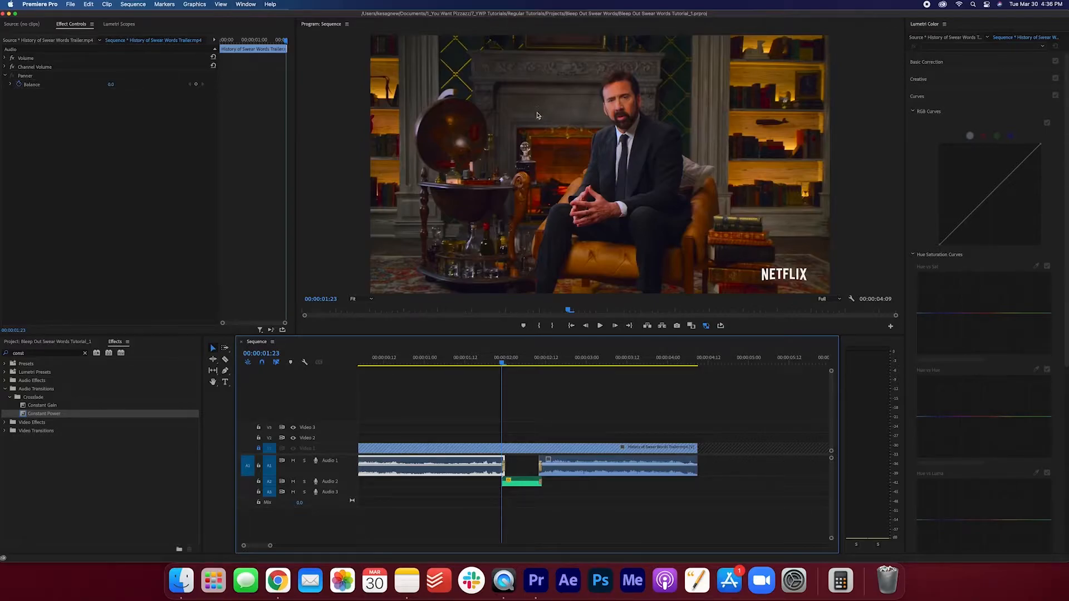
left_click(451, 384)
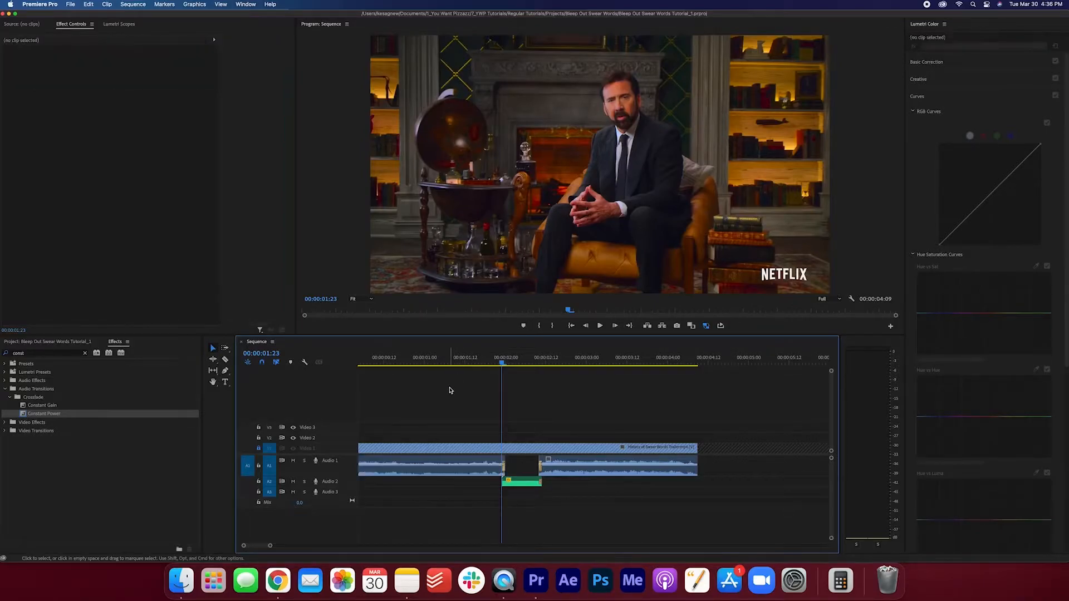
left_click(226, 384)
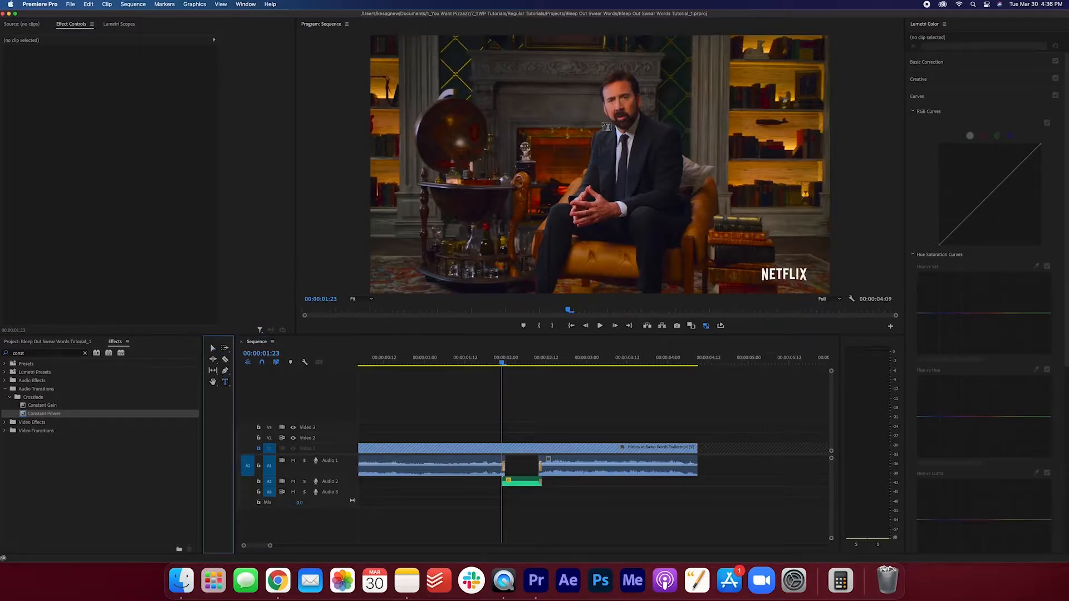
left_click(603, 121)
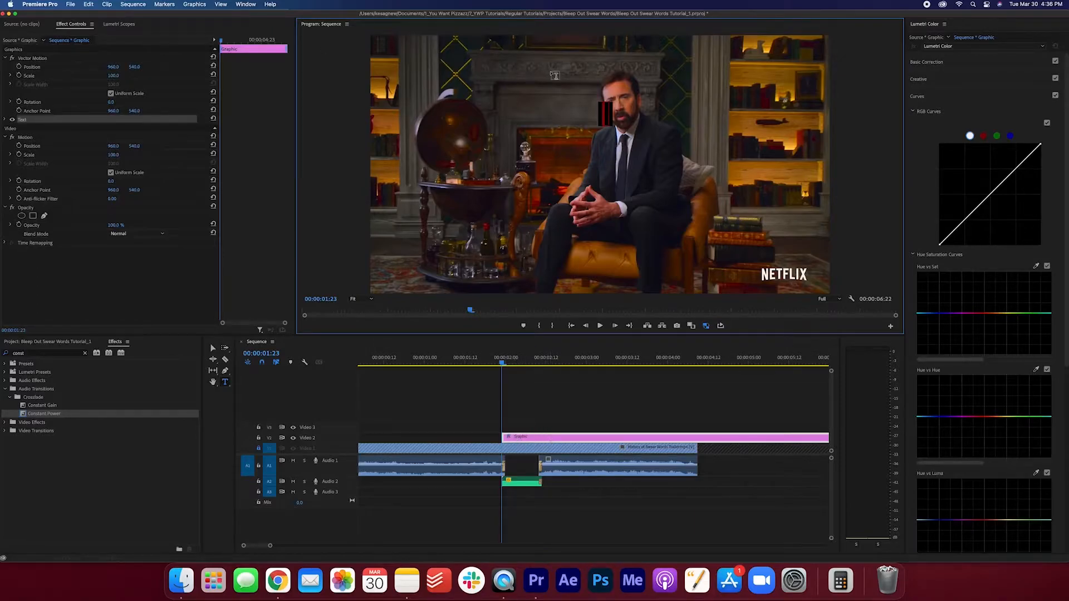
type("#$@&%*!")
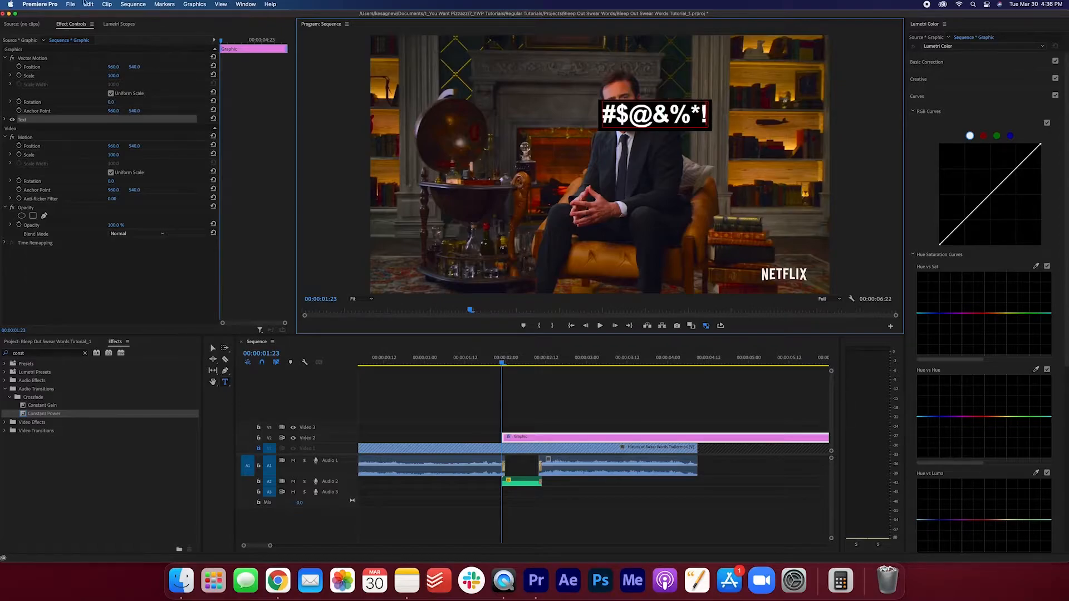
- Give the censor text a black background at 100% opacity with the background size set to 21.8
left_click(4, 119)
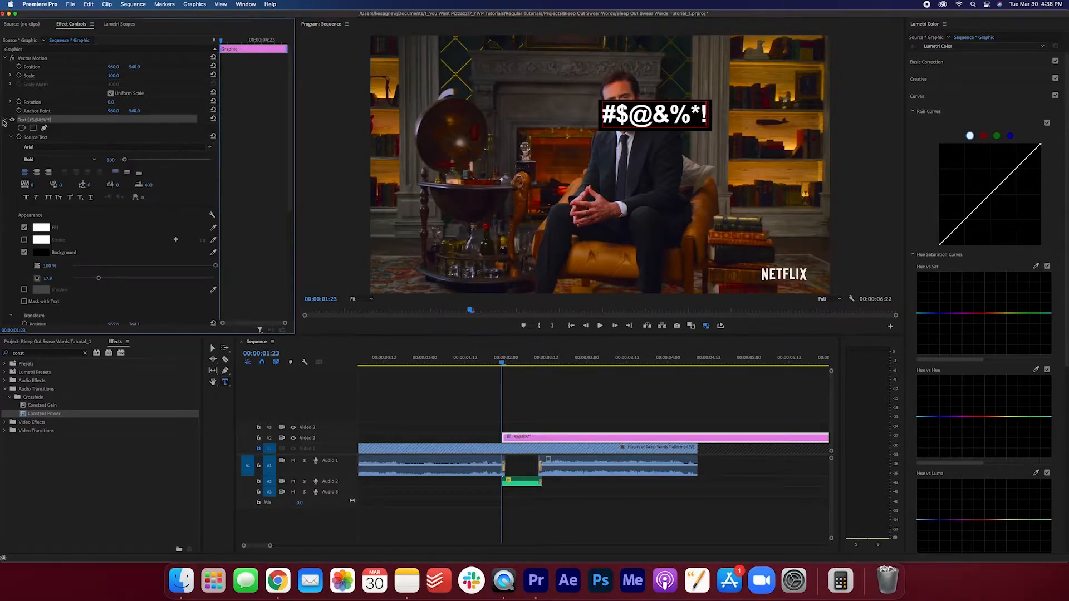
scroll(193, 259, "down", 5)
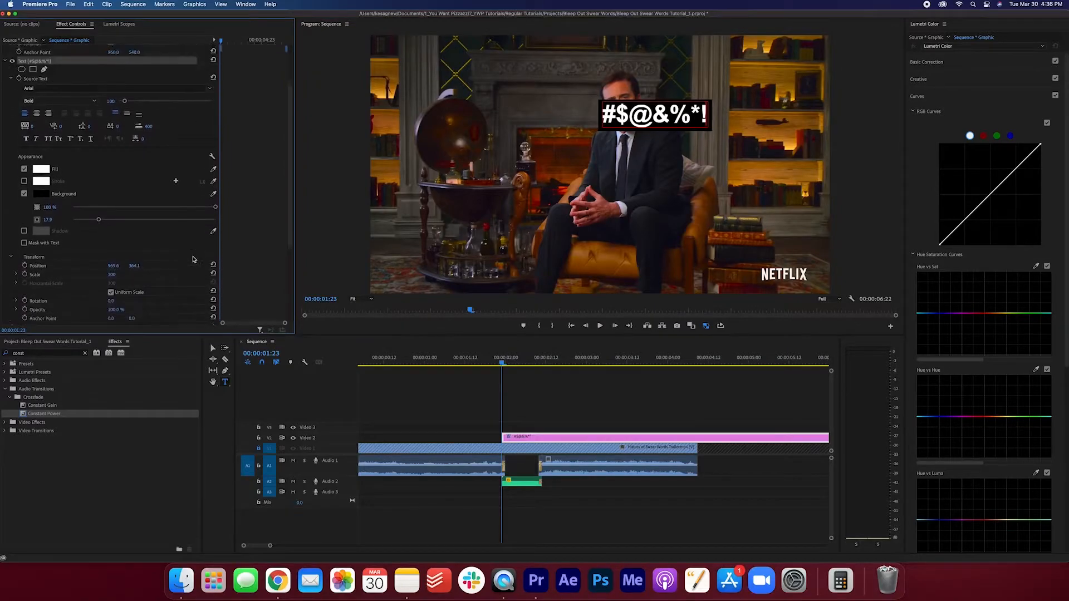
left_click(24, 193)
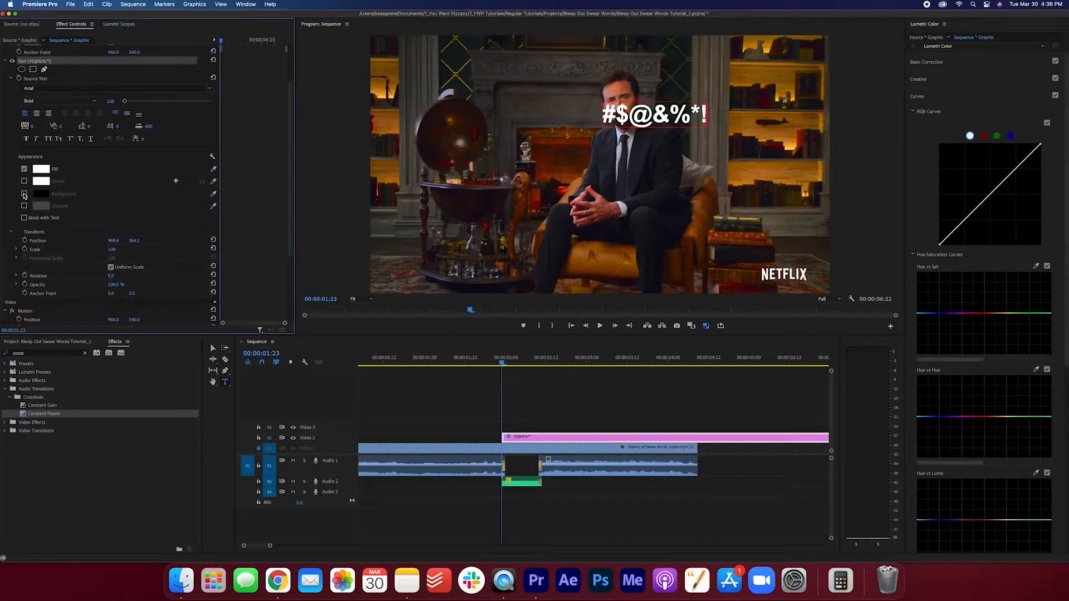
left_click(24, 194)
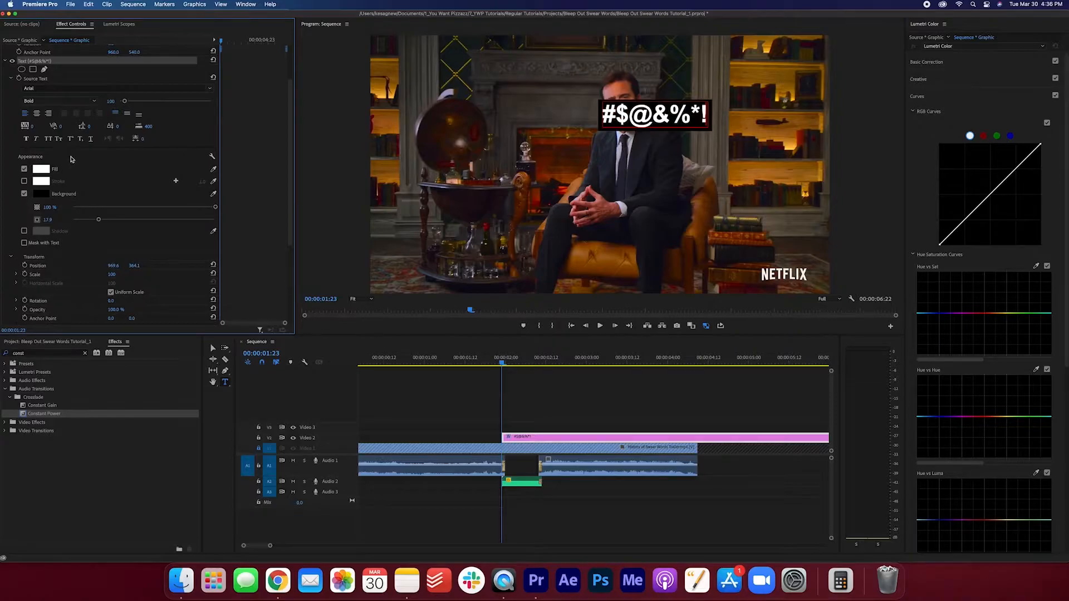
left_click_drag(215, 207, 268, 204)
left_click(39, 193)
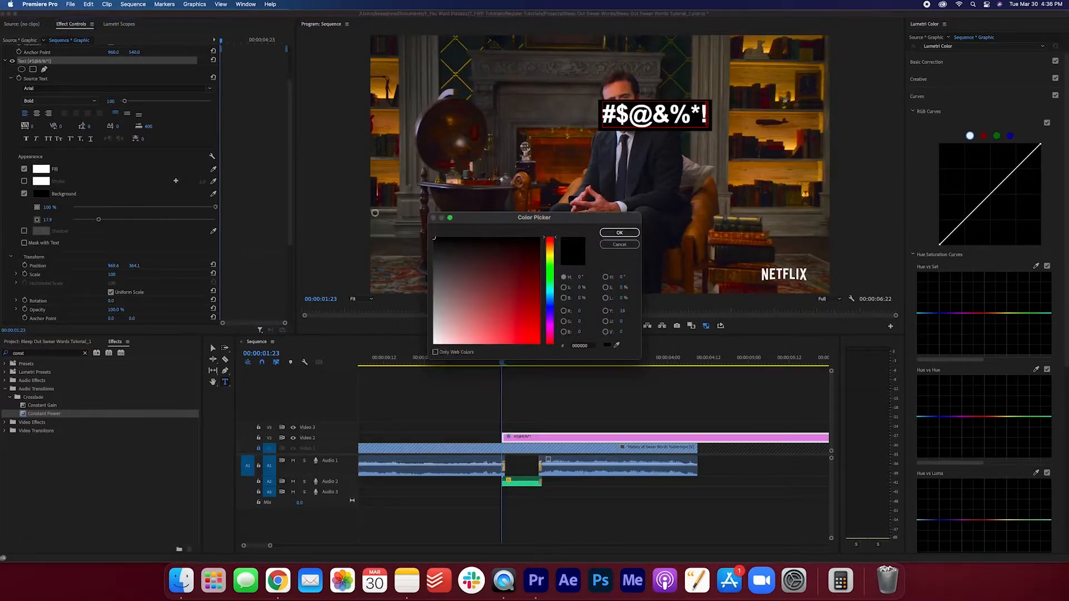
left_click(619, 233)
mouse_move(99, 219)
left_mouse_down()
mouse_move(83, 222)
mouse_move(117, 221)
mouse_move(102, 225)
left_mouse_up()
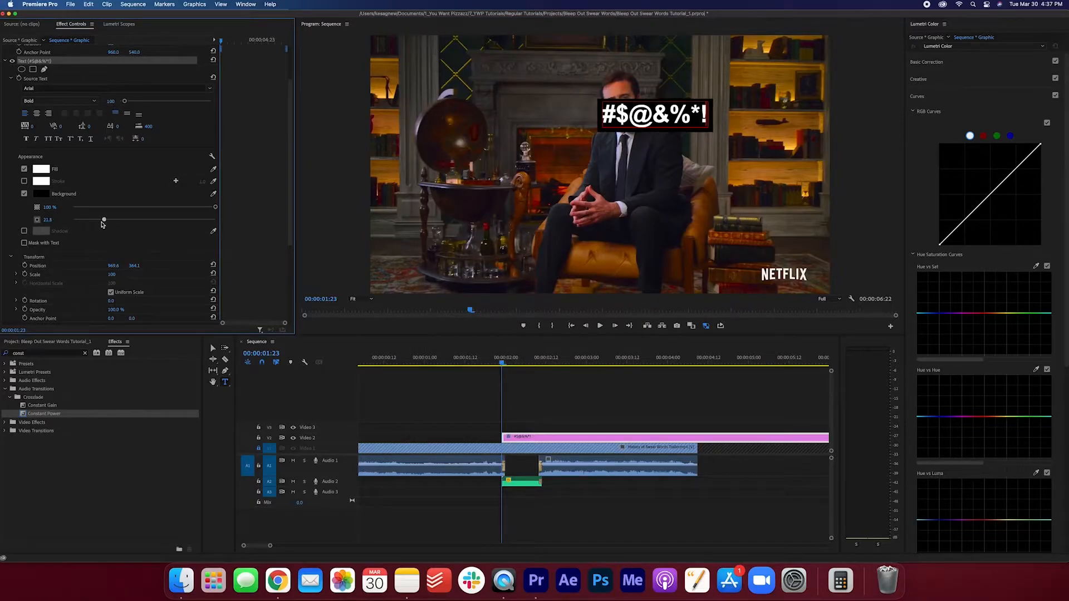
left_click(527, 402)
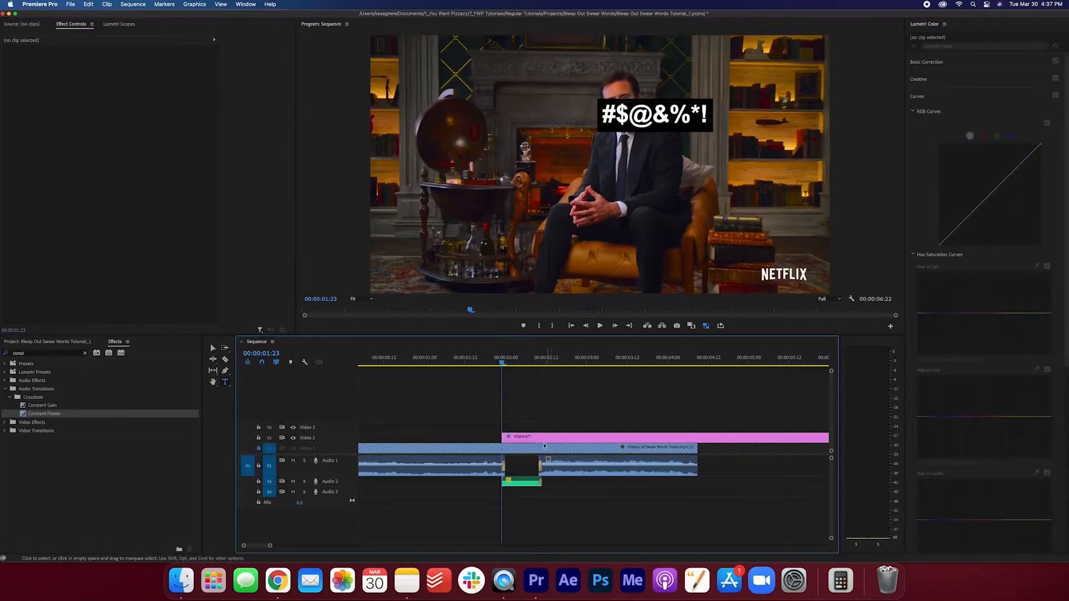
- Scale the text graphic to 42 and move the text over the speaker's mouth
left_click(543, 440)
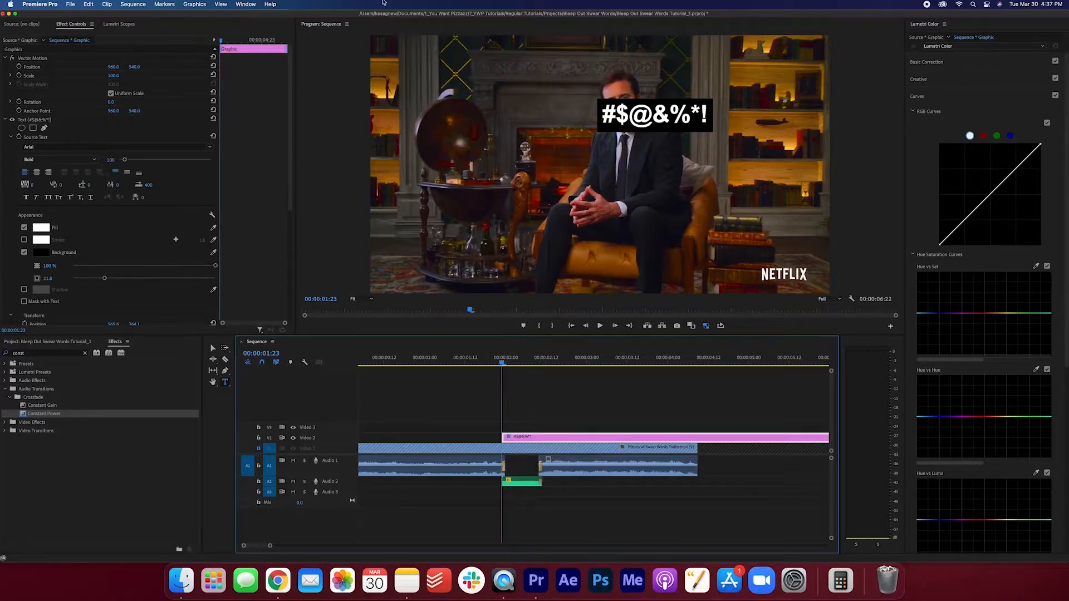
left_click_drag(114, 75, 81, 76)
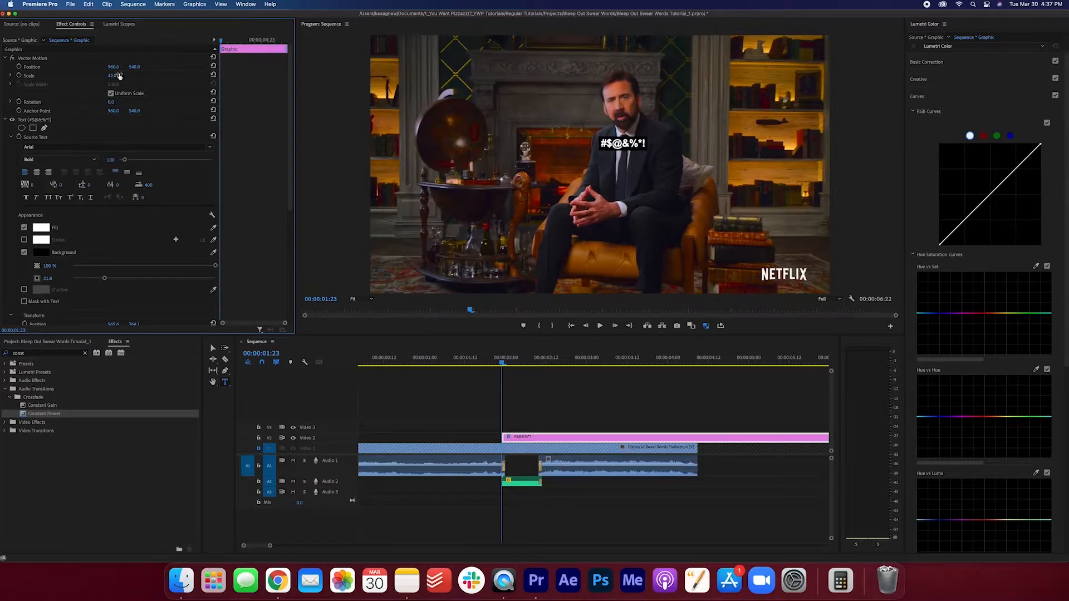
left_click(212, 348)
mouse_move(634, 145)
left_mouse_down()
mouse_move(632, 113)
mouse_move(635, 124)
left_mouse_up()
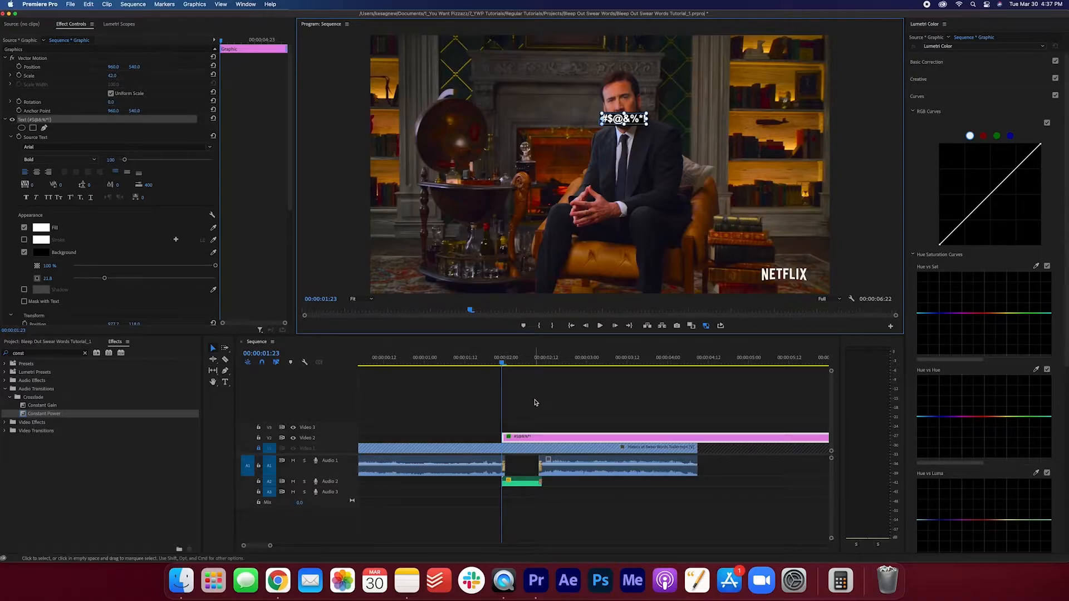
- Keyframe the text's position at 00:00:01:23, 00:00:02:04 and 00:00:02:10 so it follows the speaker's mouth
left_click(536, 437)
scroll(84, 223, "down", 3)
left_click(24, 250)
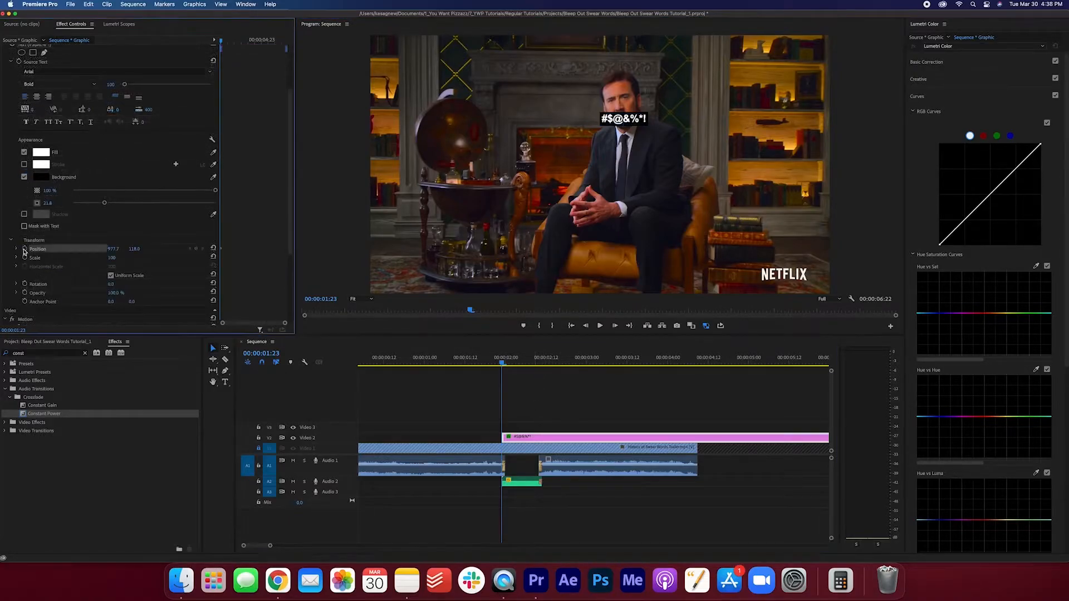
left_click(507, 364)
left_click_drag(508, 365, 519, 366)
left_click_drag(640, 125, 636, 122)
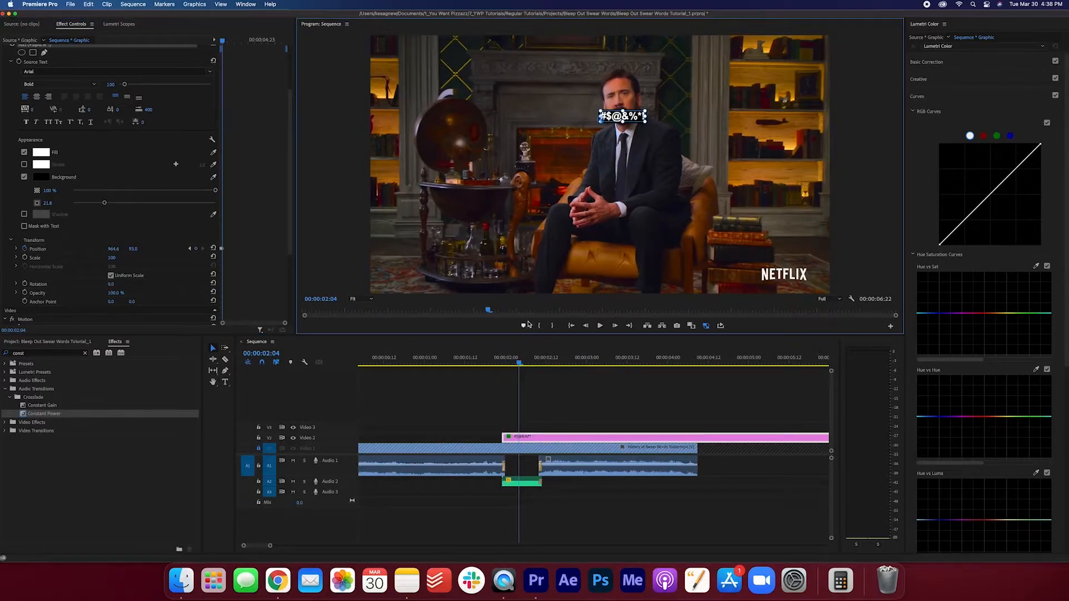
left_click_drag(522, 365, 538, 366)
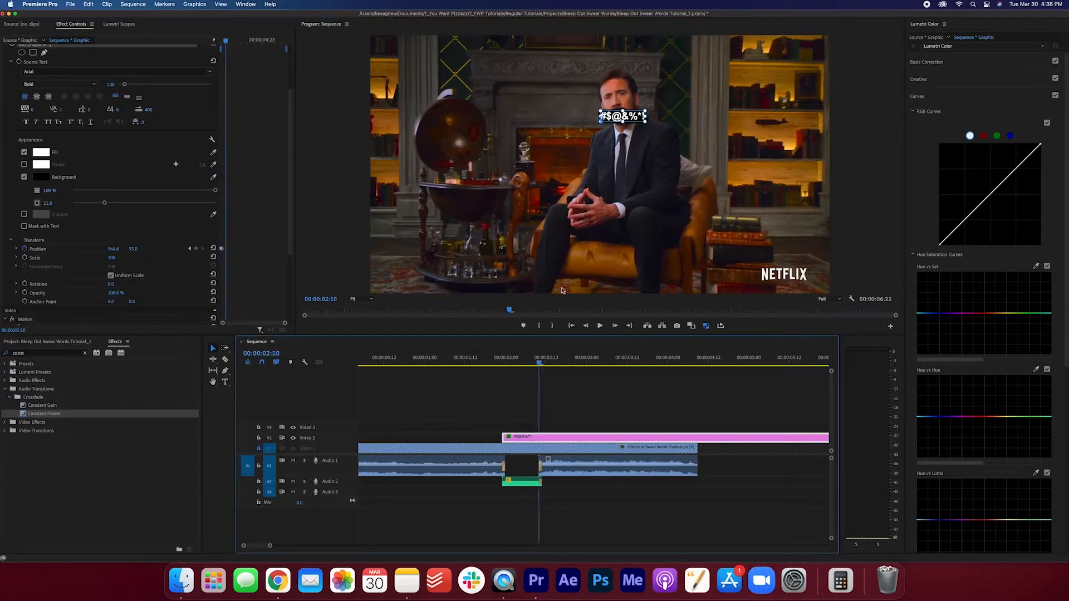
left_click_drag(640, 120, 637, 117)
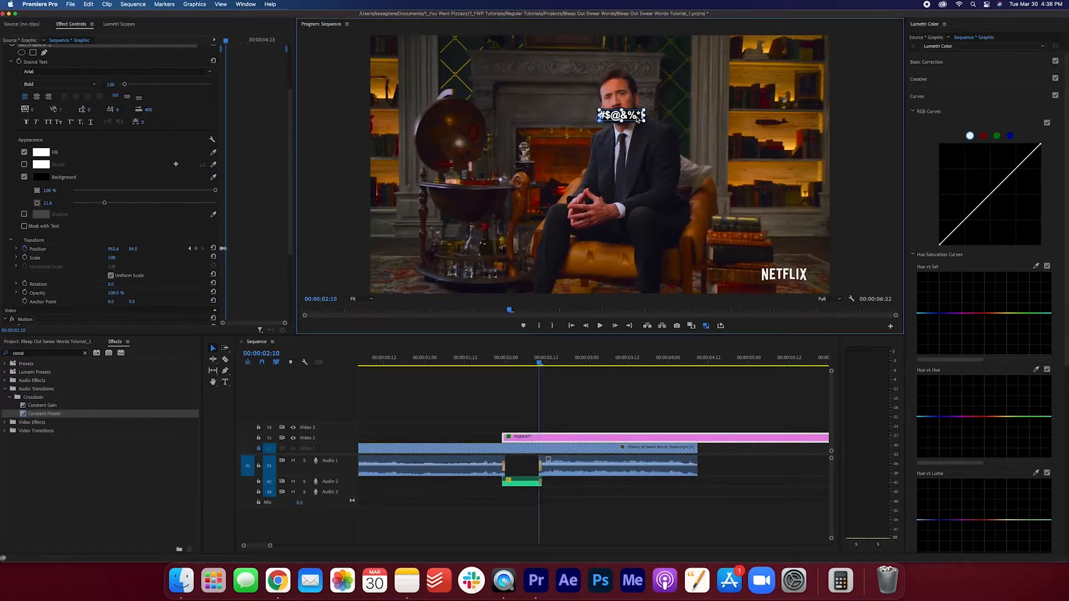
- Cut the text graphic at 00:00:02:11, the end of the beep, and delete the remainder
left_click(543, 365)
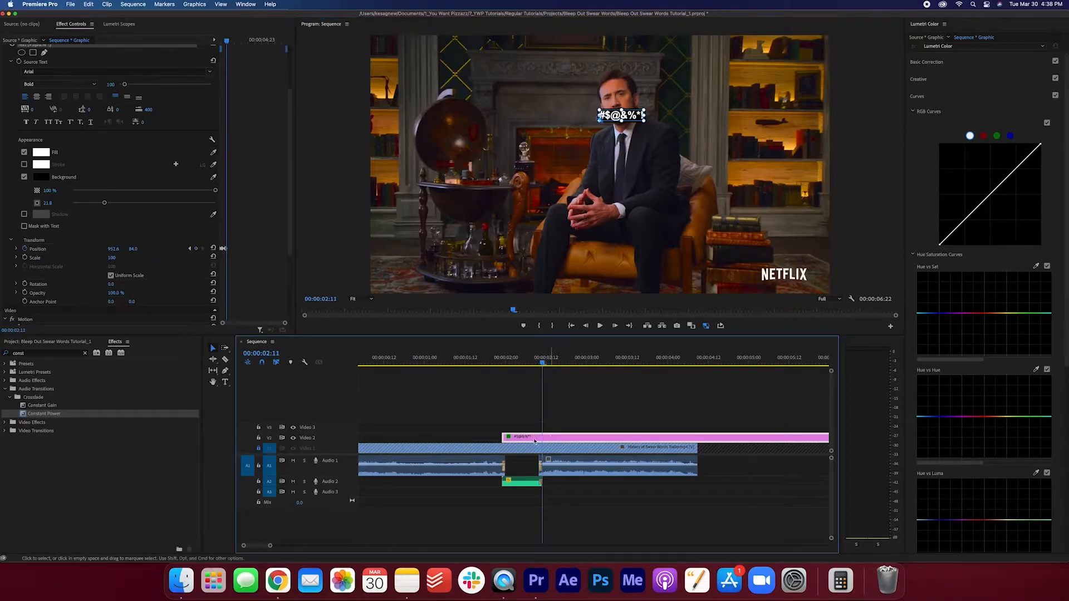
scroll(532, 443, "up", 3)
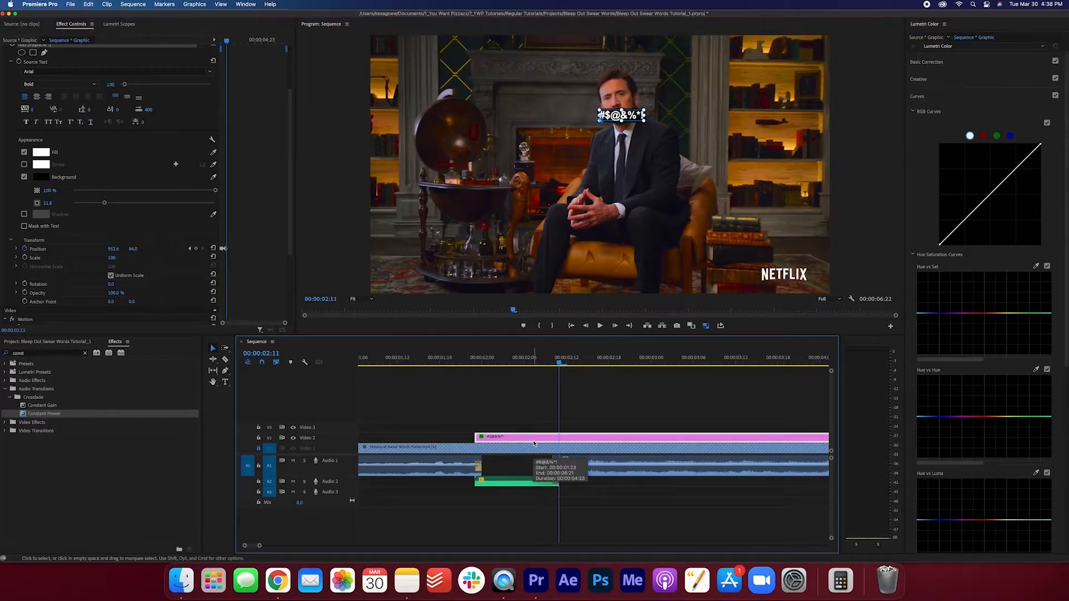
key("super+k")
left_click(584, 440)
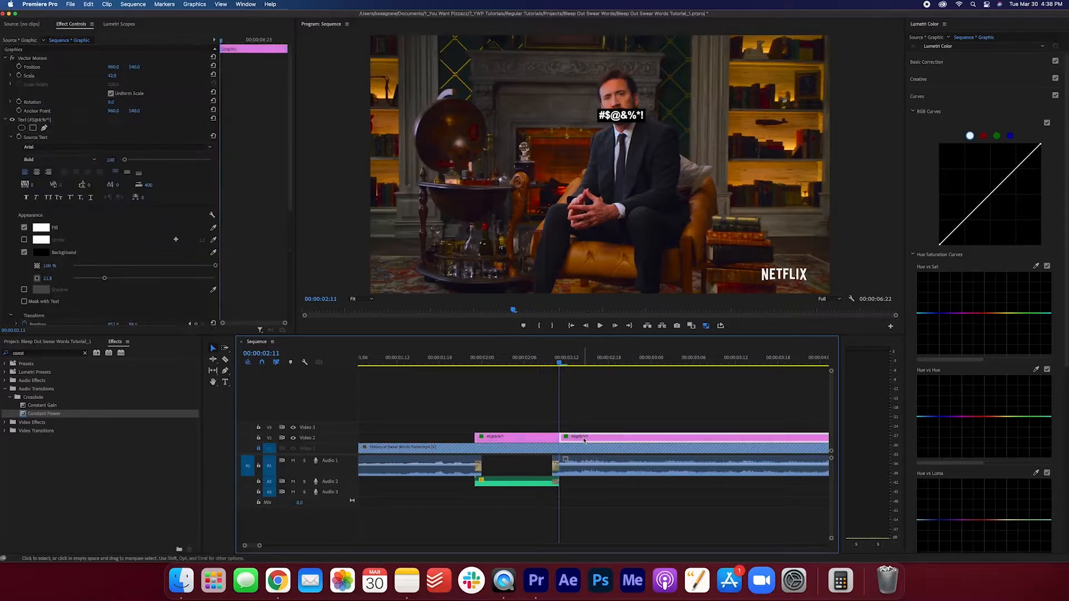
key("Delete")
- Scrub through the text's movement over the beep and play the sequence from 00:00:01:18
left_click(542, 361)
left_click_drag(541, 361, 475, 361)
left_click(500, 441)
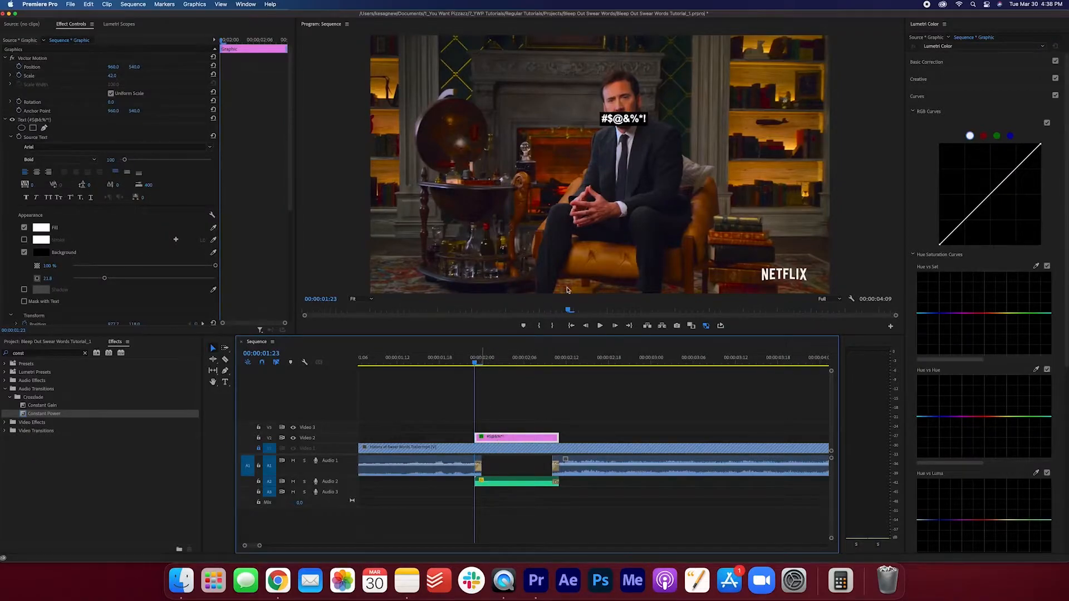
left_click_drag(479, 363, 440, 366)
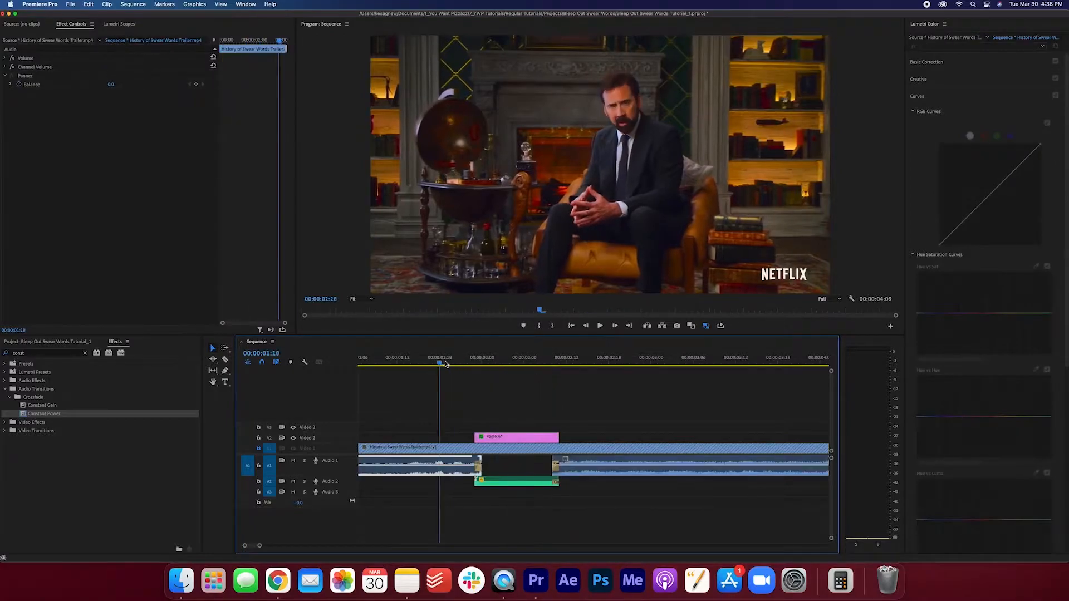
key("minus")
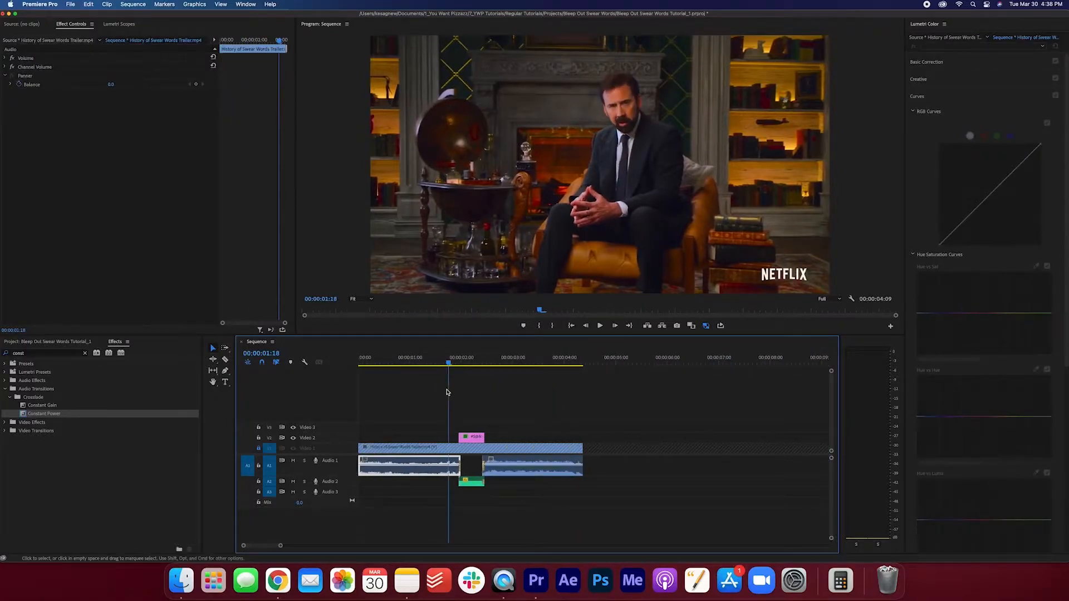
key("space")
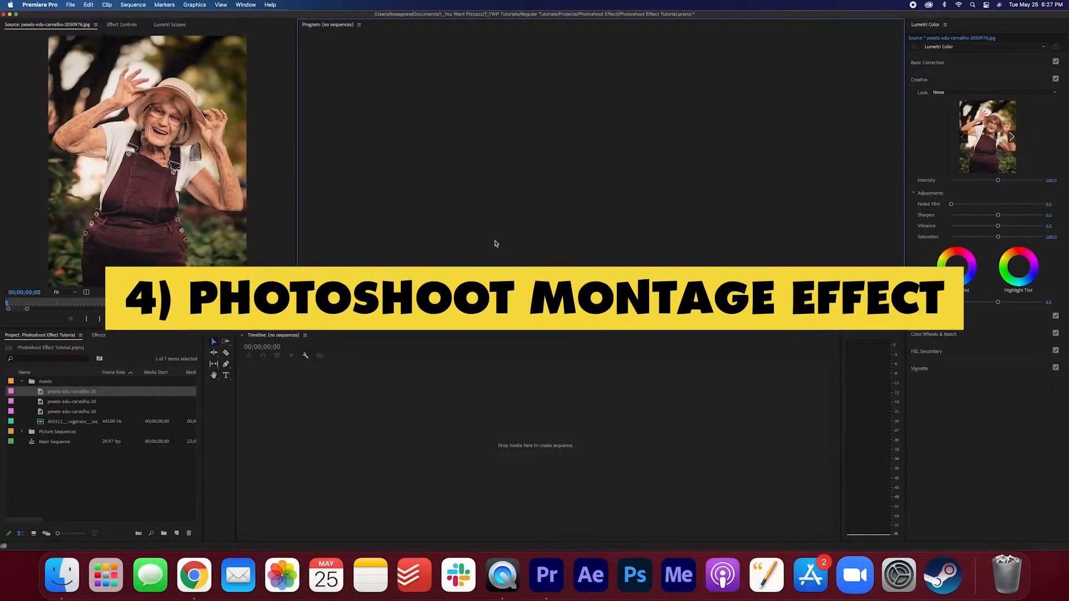
- In the Photoshoot Effect project, preview the third photo and create a new sequence from the first photo in the Assets bin
double_click(65, 411)
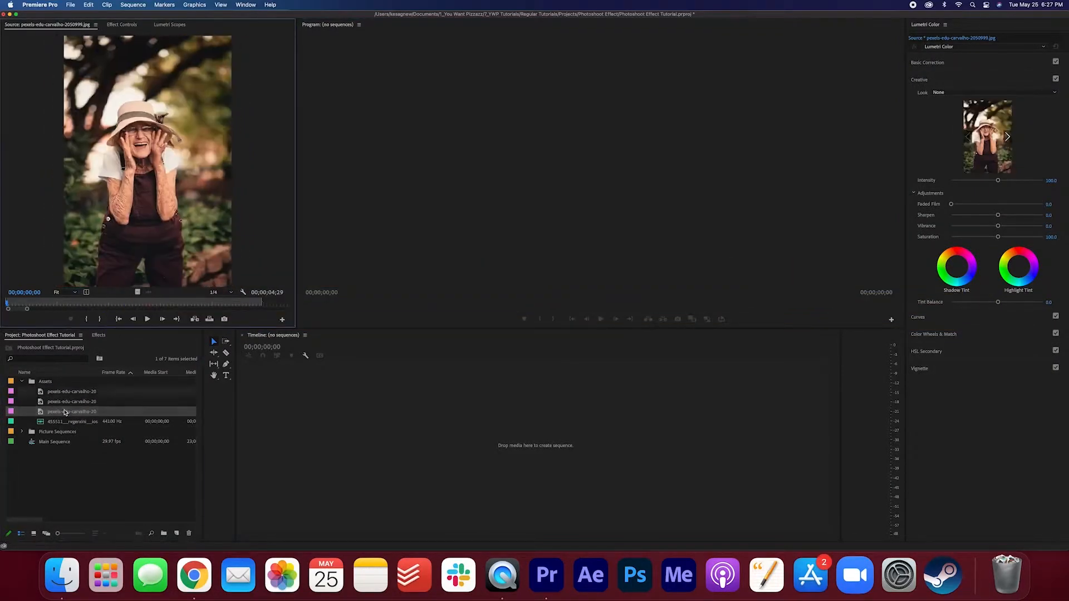
left_click(53, 393)
left_click_drag(53, 394, 390, 406)
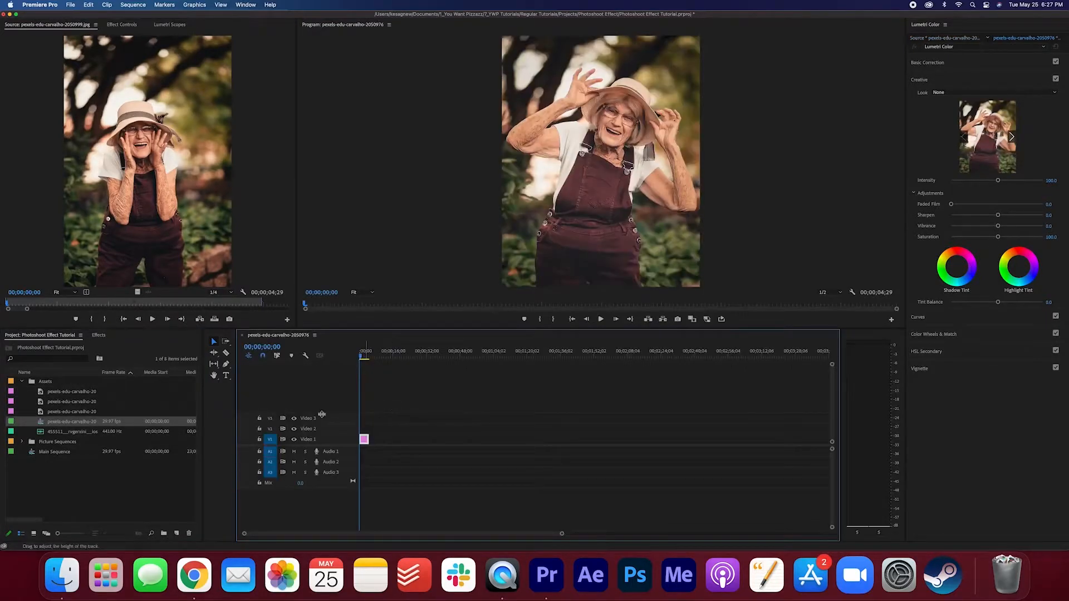
- Set the photo clip's duration to 2 seconds and move the clip up to the Video 2 track
key("=")
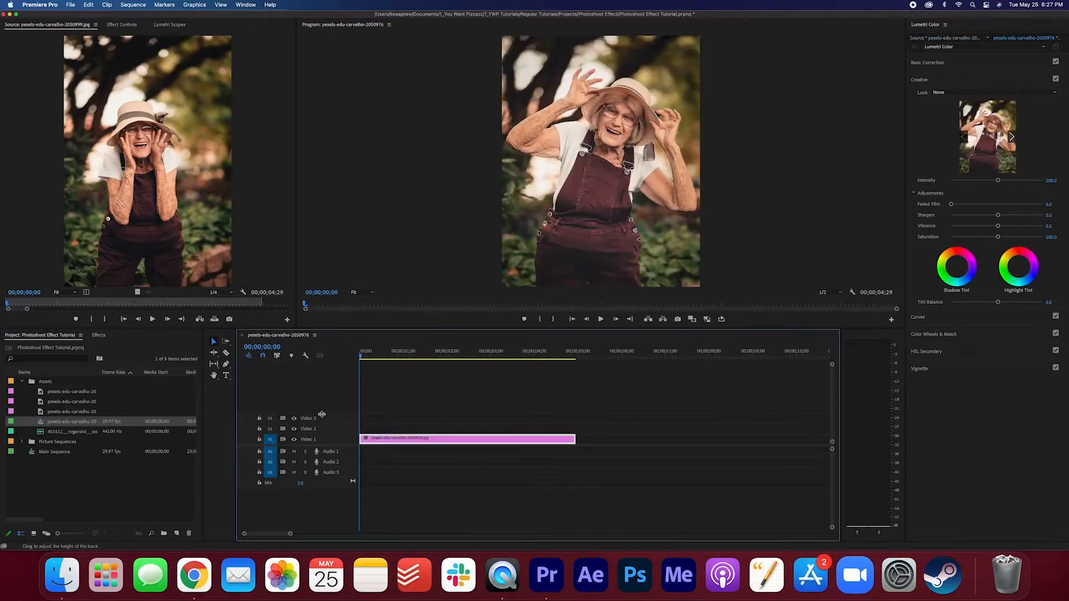
right_click(422, 440)
left_click(503, 378)
left_click(545, 267)
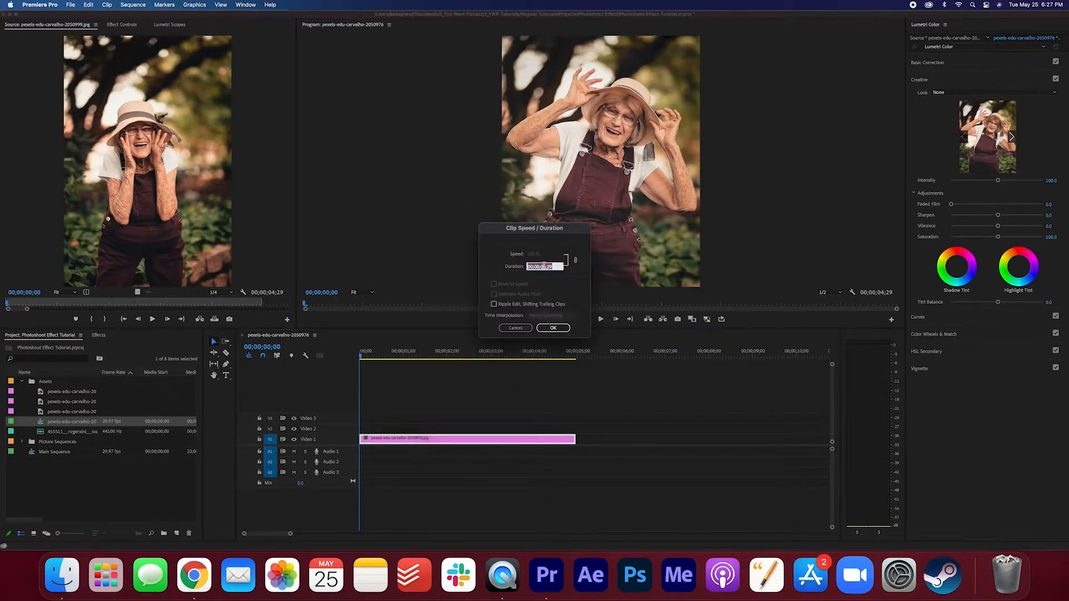
key("BackSpace")
type("2")
left_click(554, 328)
left_click_drag(403, 441, 403, 433)
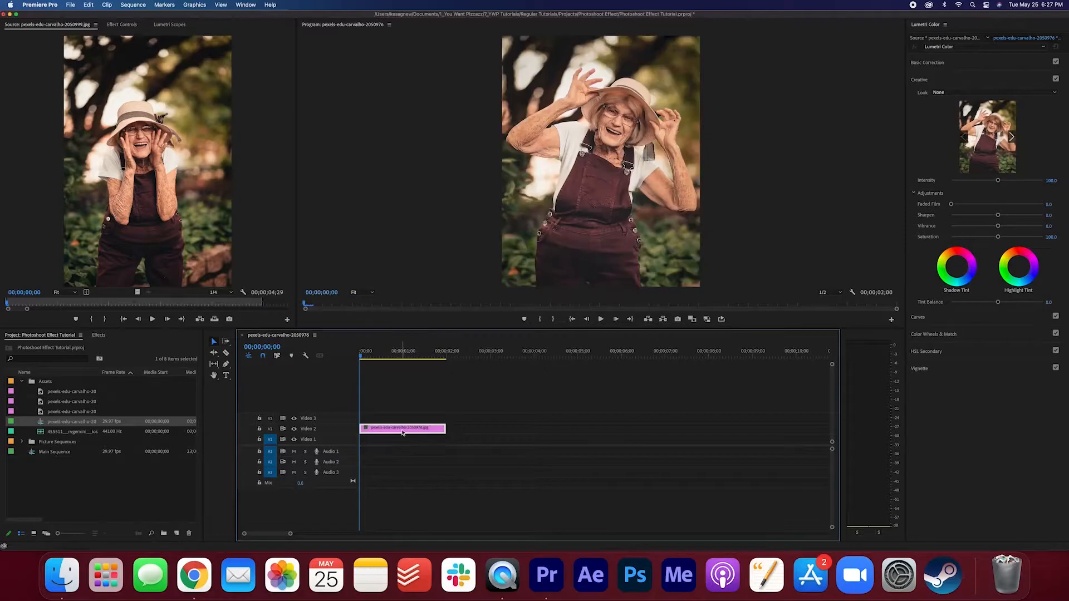
- Create a white color matte at the default video settings and name it White Matte
right_click(111, 480)
mouse_move(183, 419)
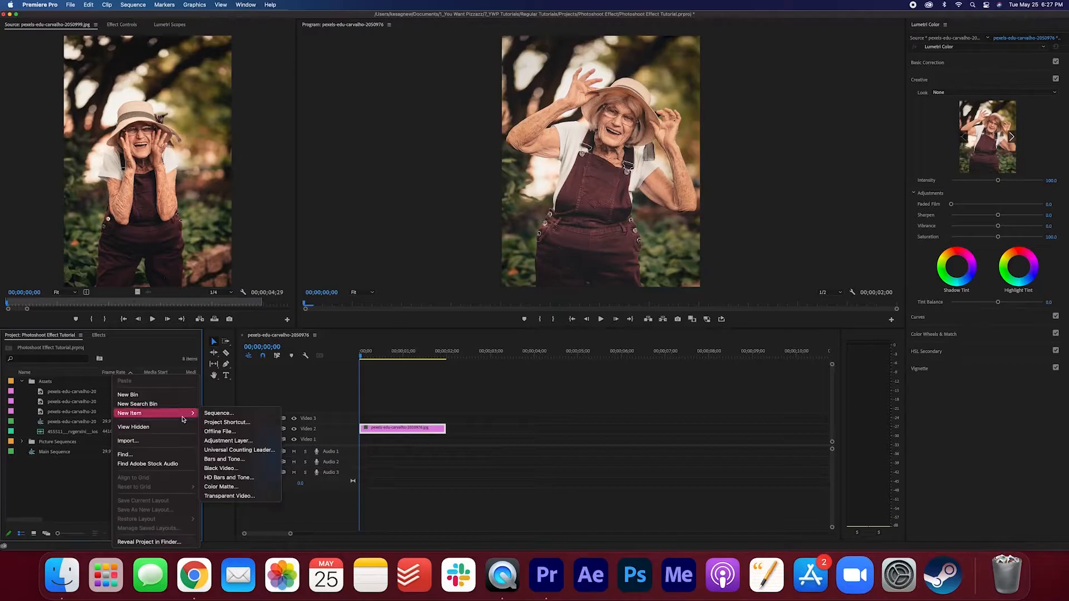
left_click(220, 487)
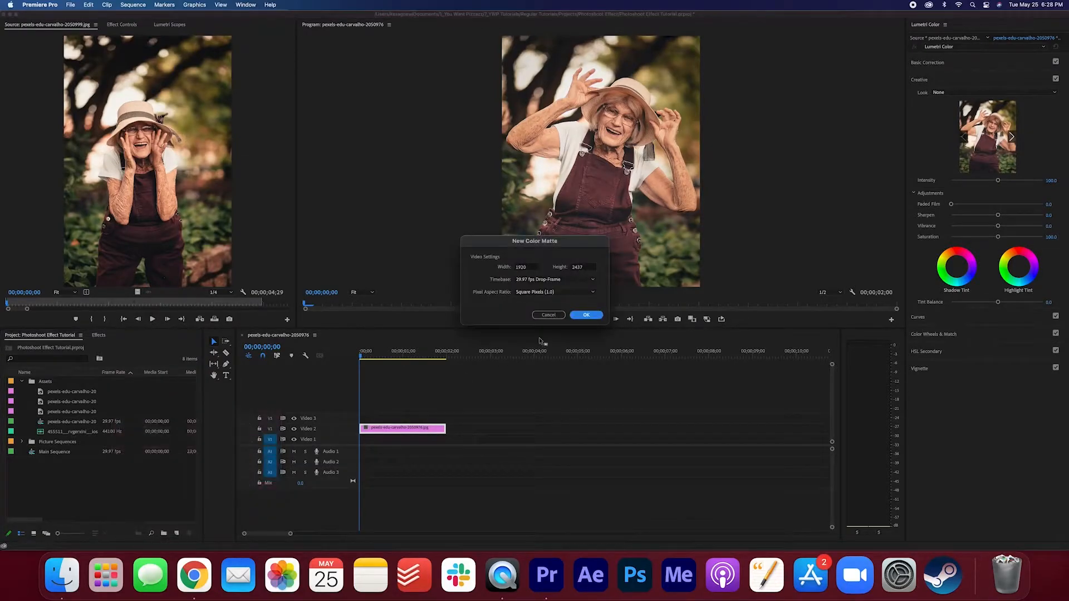
left_click(590, 316)
left_click(435, 343)
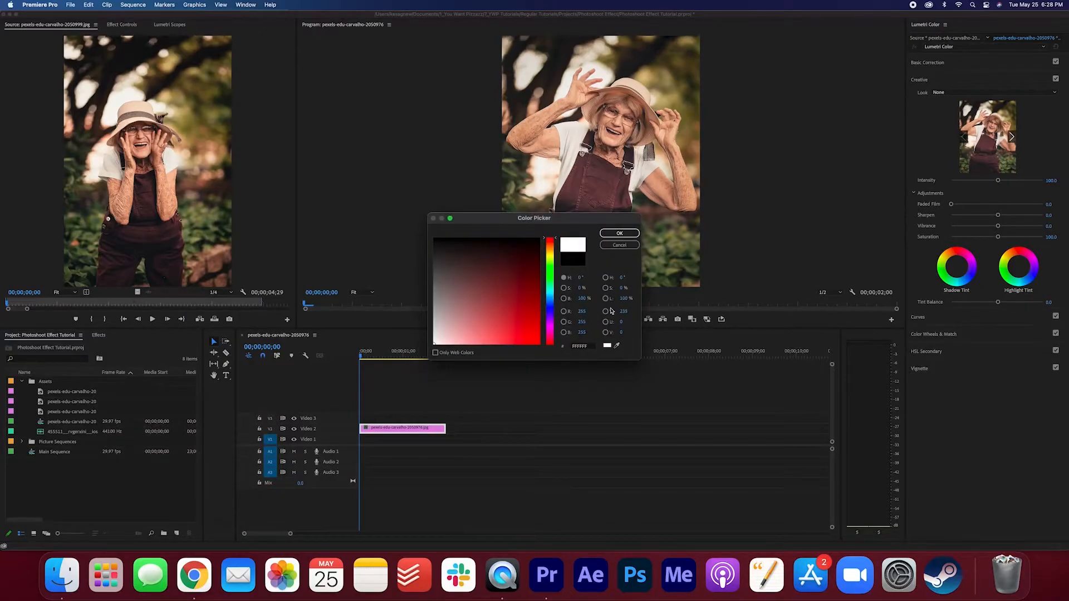
left_click(628, 234)
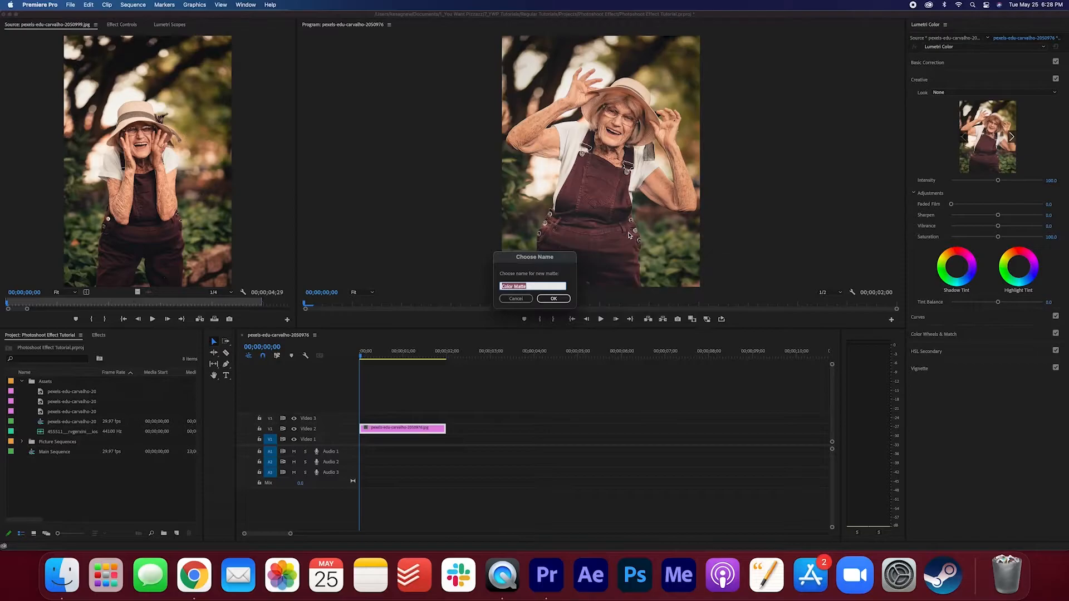
type("White Matte")
key("Return")
- Place White Matte on Video 1 beneath the photo, trimmed to the photo's length, and set the photo's scale to 97
left_click_drag(113, 453, 346, 441)
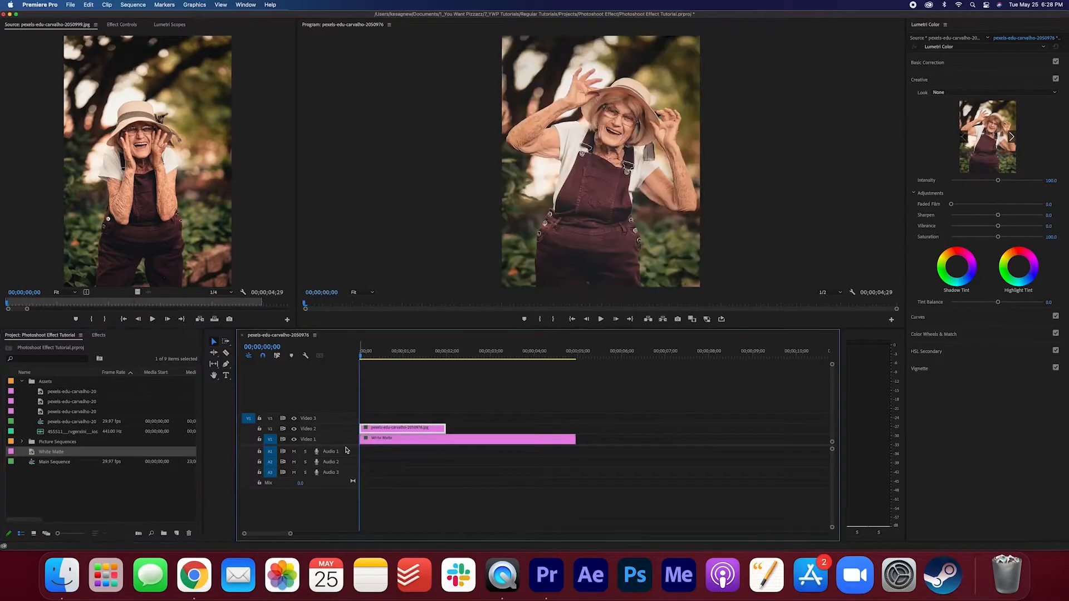
left_click_drag(575, 440, 445, 420)
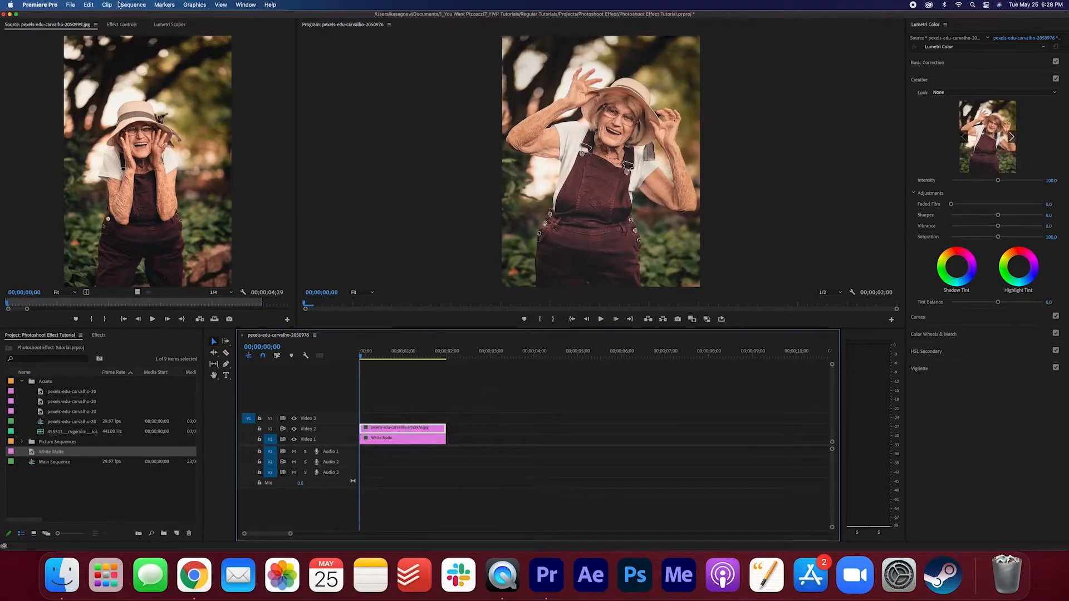
left_click(120, 24)
left_click(108, 75)
type("97")
key("Return")
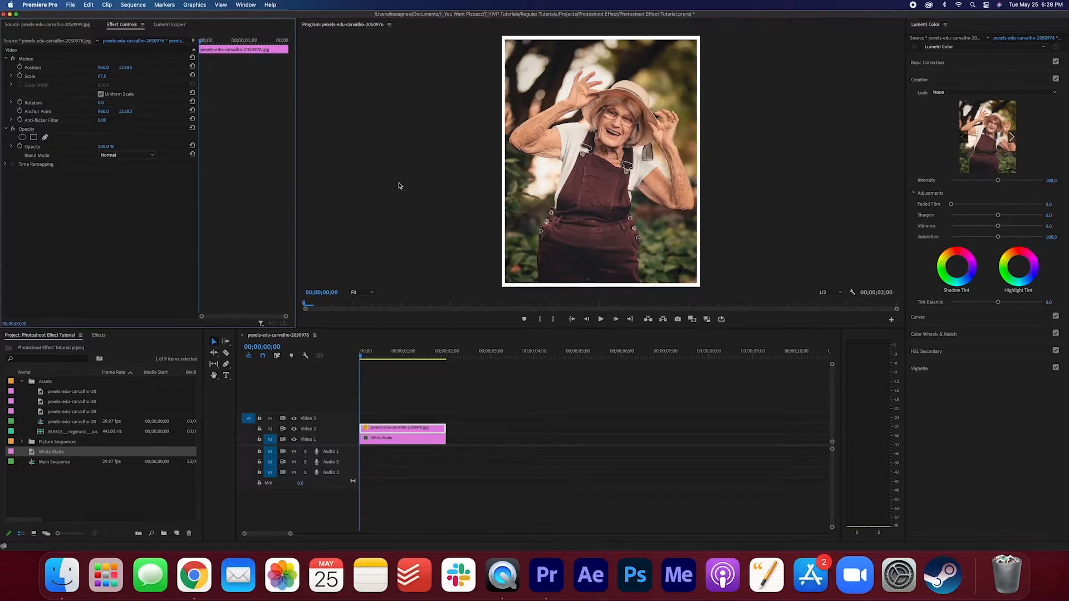
- Prepare the second photo's sequence with a 2-second clip and file it as Pic 2 in the Picture Sequences bin
double_click(71, 422)
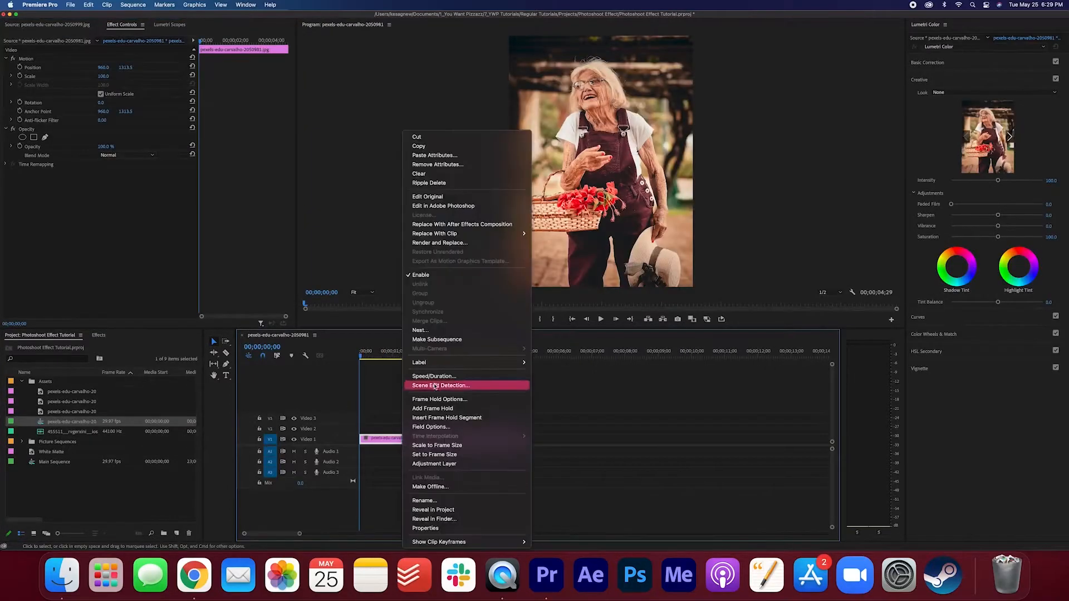
left_click(454, 375)
key("Return")
left_click(57, 452)
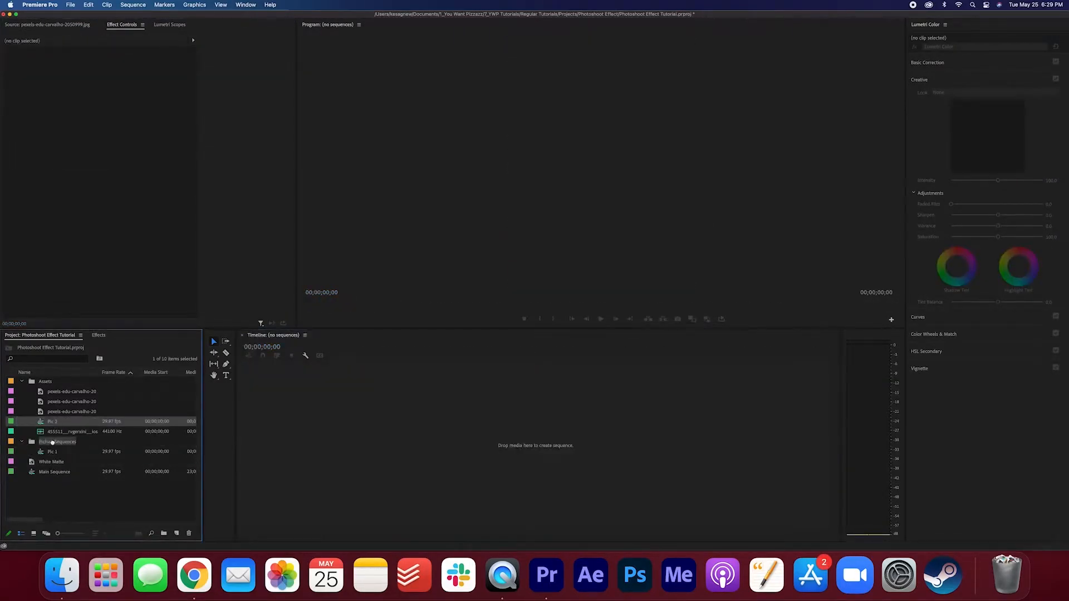
- Prepare the third photo's sequence as Pic 3, setting its clip's duration to 2 seconds
double_click(72, 422)
right_click(501, 439)
left_click(517, 390)
type("200")
key("Return")
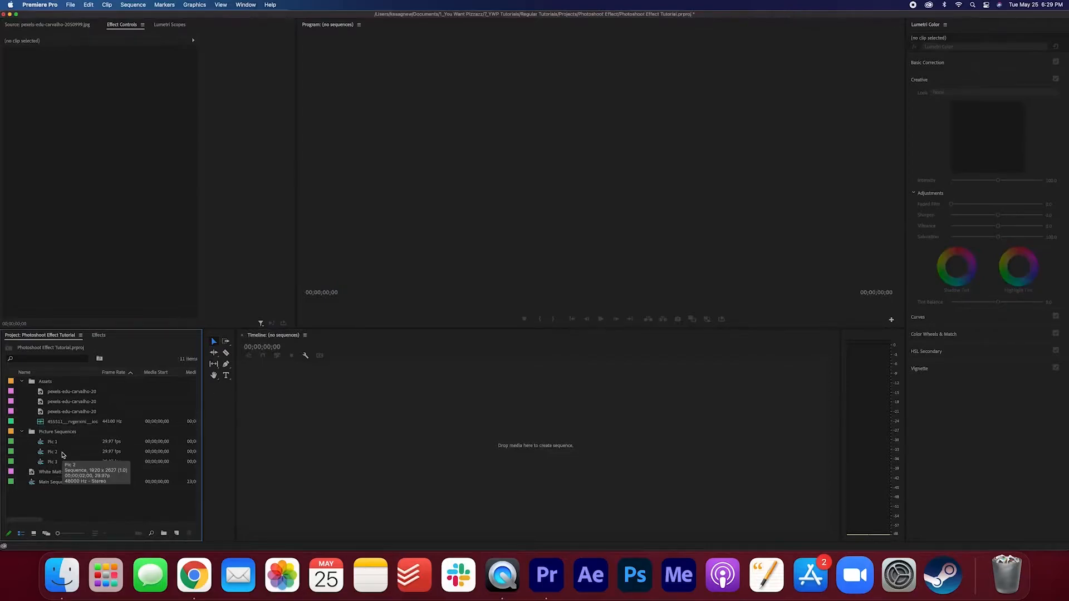
- Open the Pic 1, Pic 2 and Pic 3 sequences in turn to check the framed photos
double_click(54, 445)
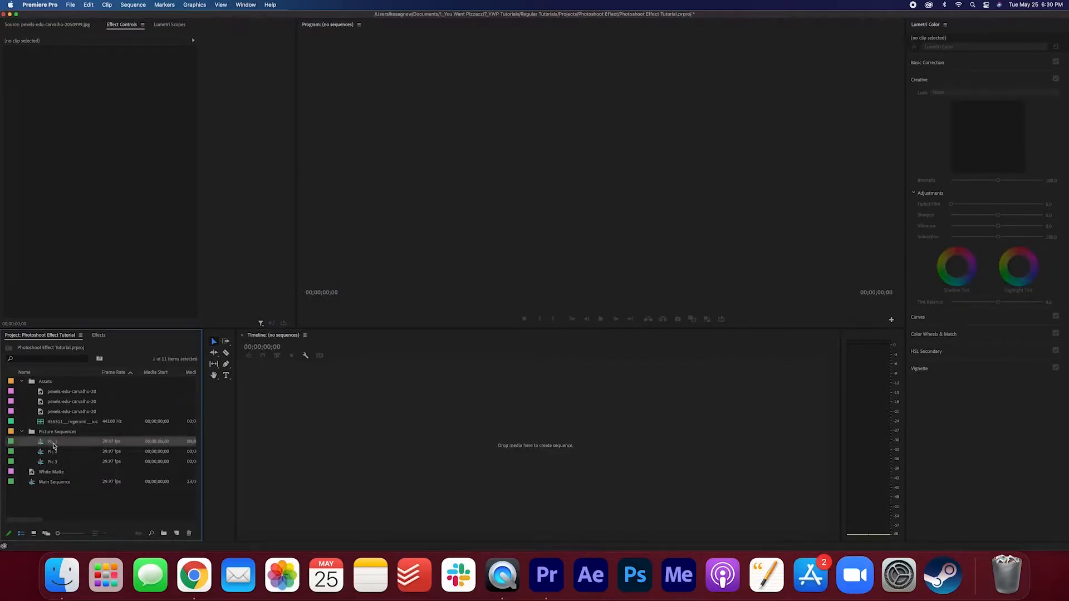
double_click(54, 452)
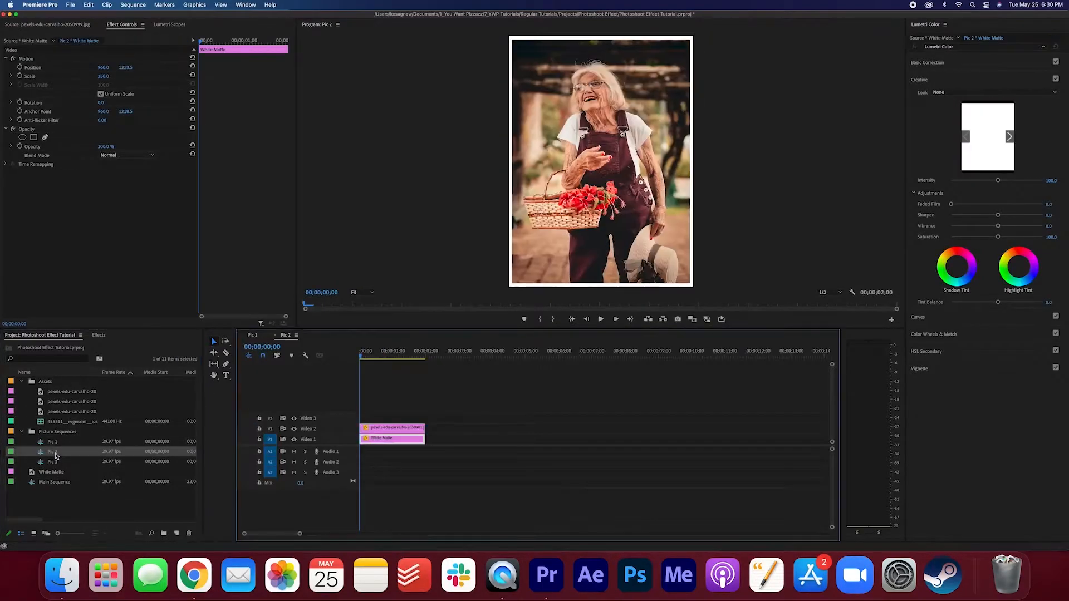
double_click(54, 462)
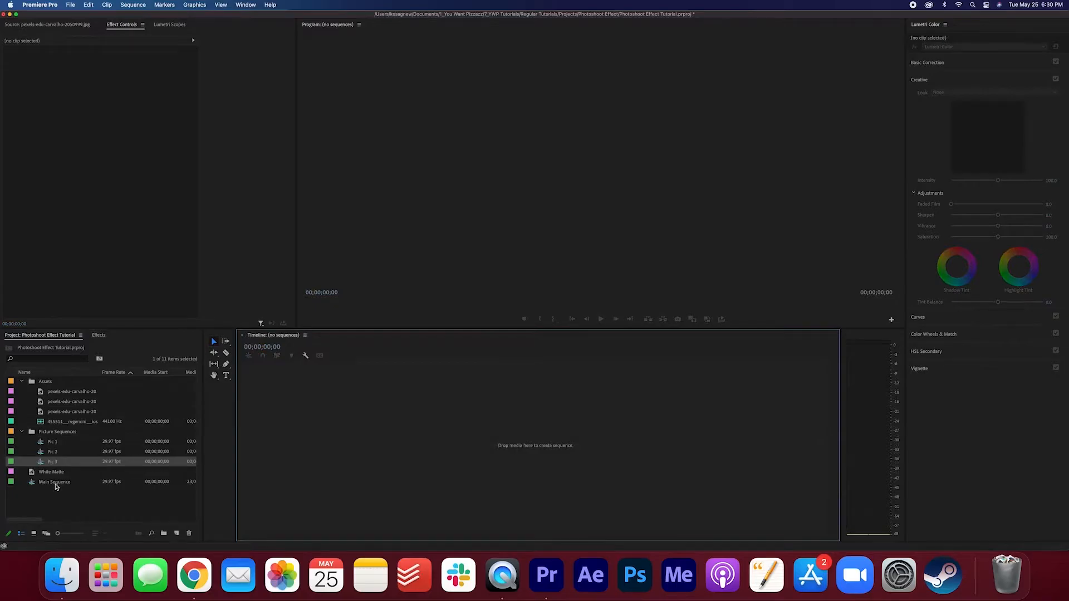
- Open Main Sequence and save the project
double_click(55, 486)
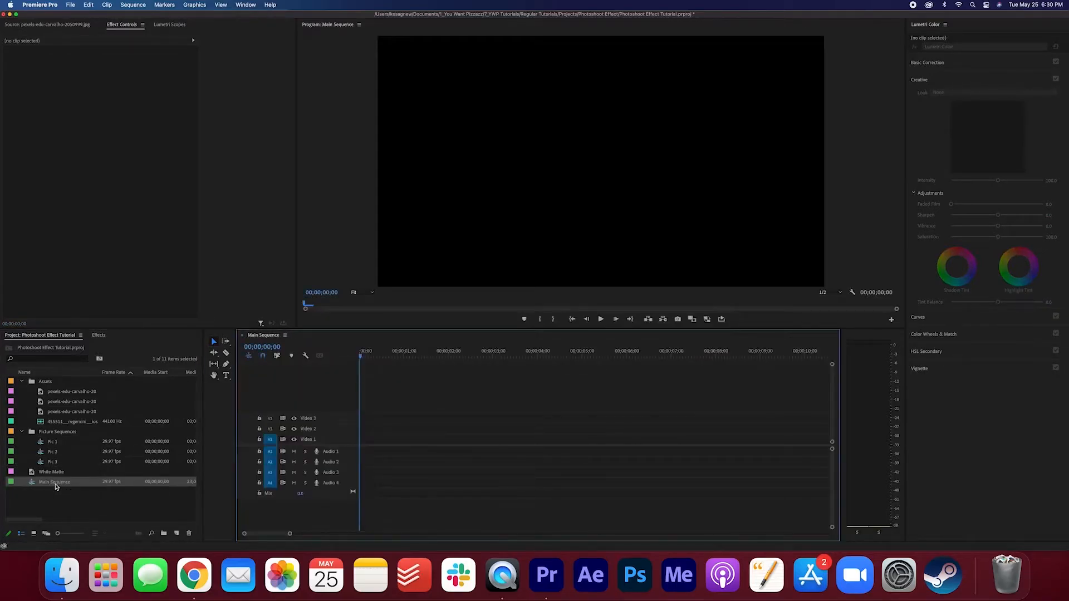
key("super+s")
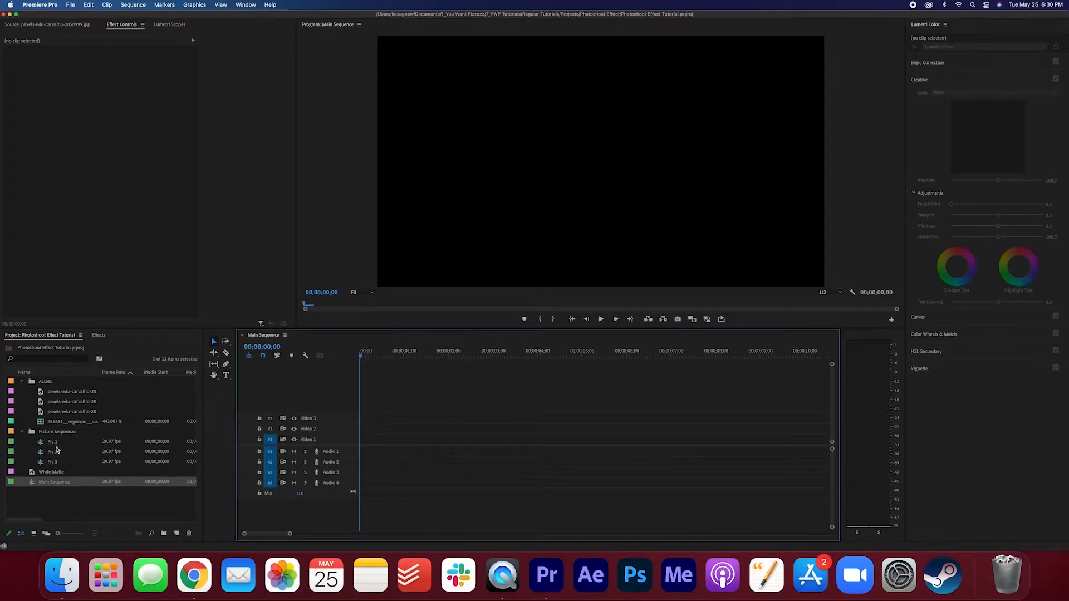
- Place Pic 1, Pic 2 and Pic 3 one after another on Video 1 from the sequence start, keeping the existing sequence settings
left_click(54, 444)
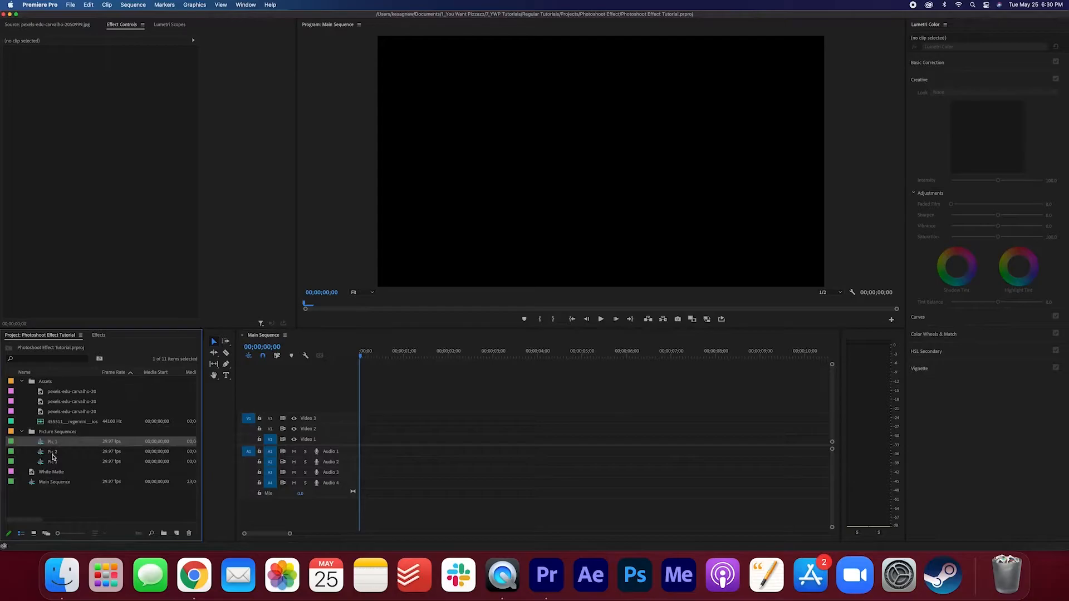
left_click(55, 465, "shift")
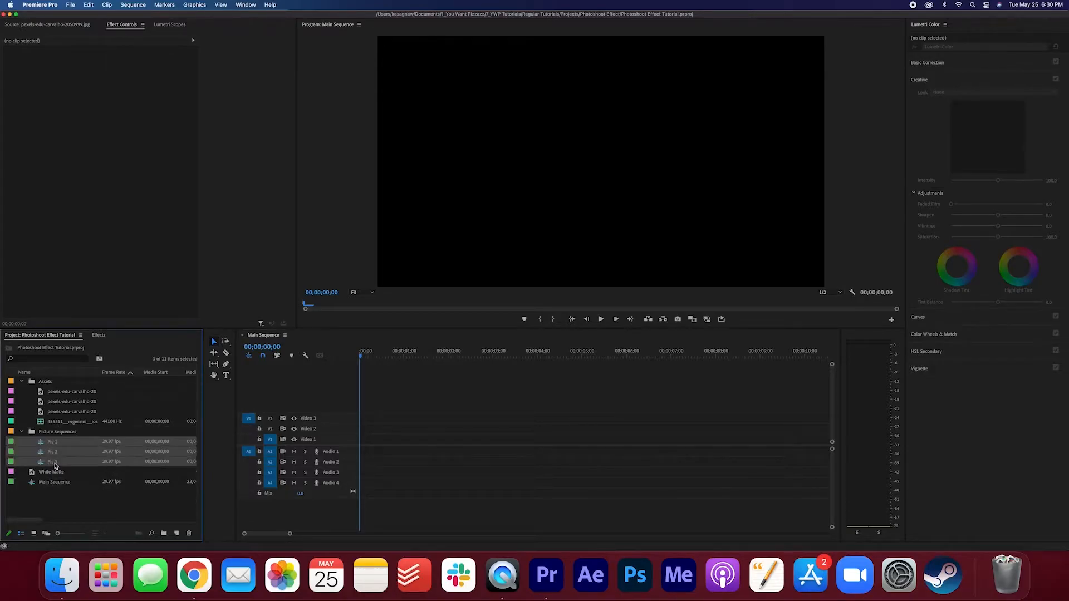
left_click_drag(46, 444, 411, 446)
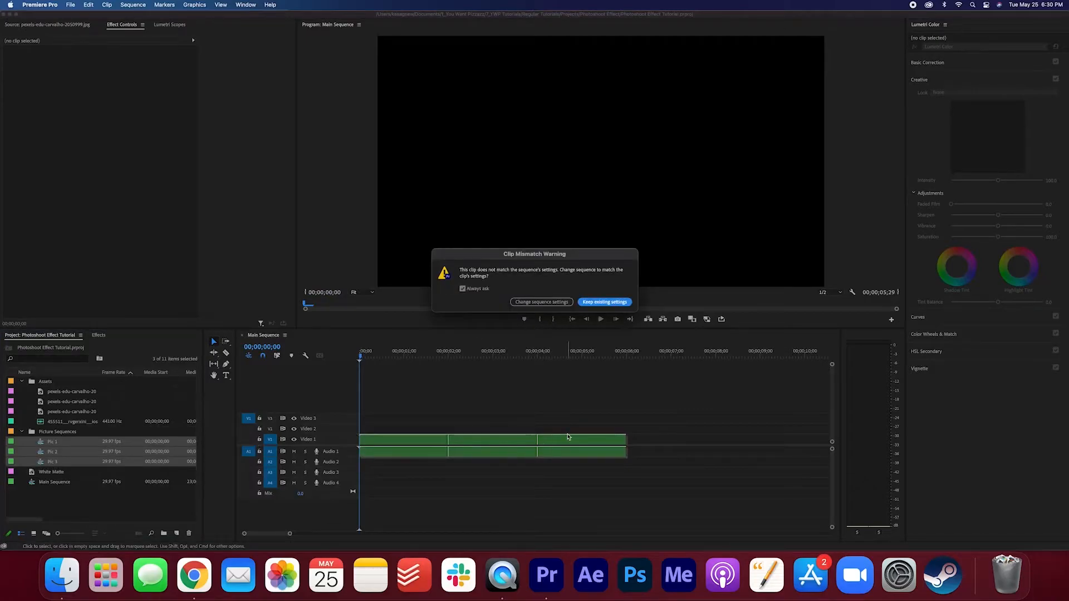
left_click(605, 303)
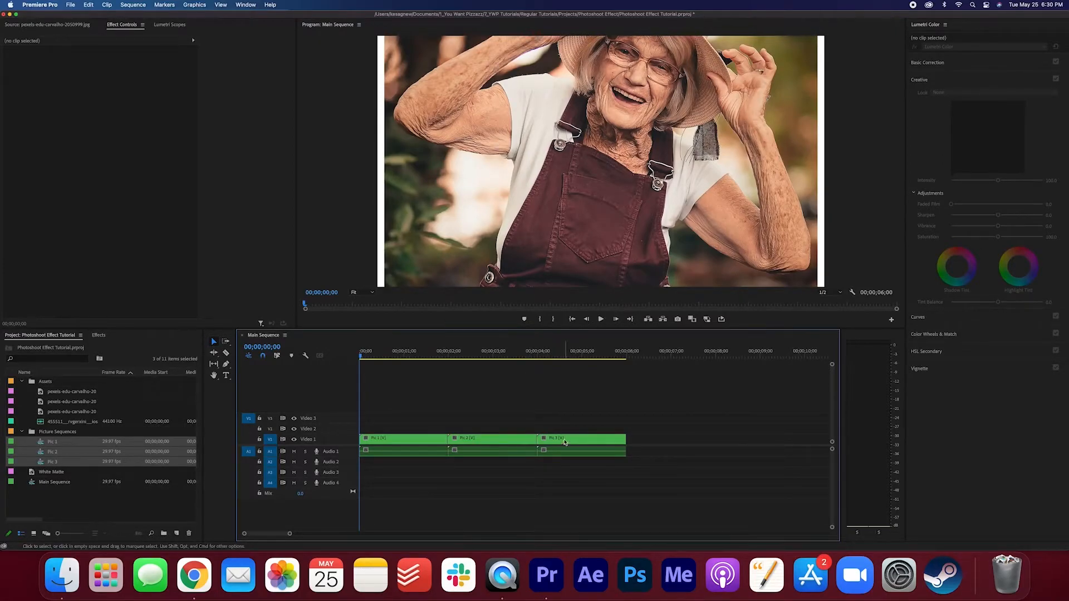
- Apply Scale to Frame Size to the three picture clips and delete their audio from Audio 1
left_click_drag(585, 415, 409, 443)
right_click(409, 444)
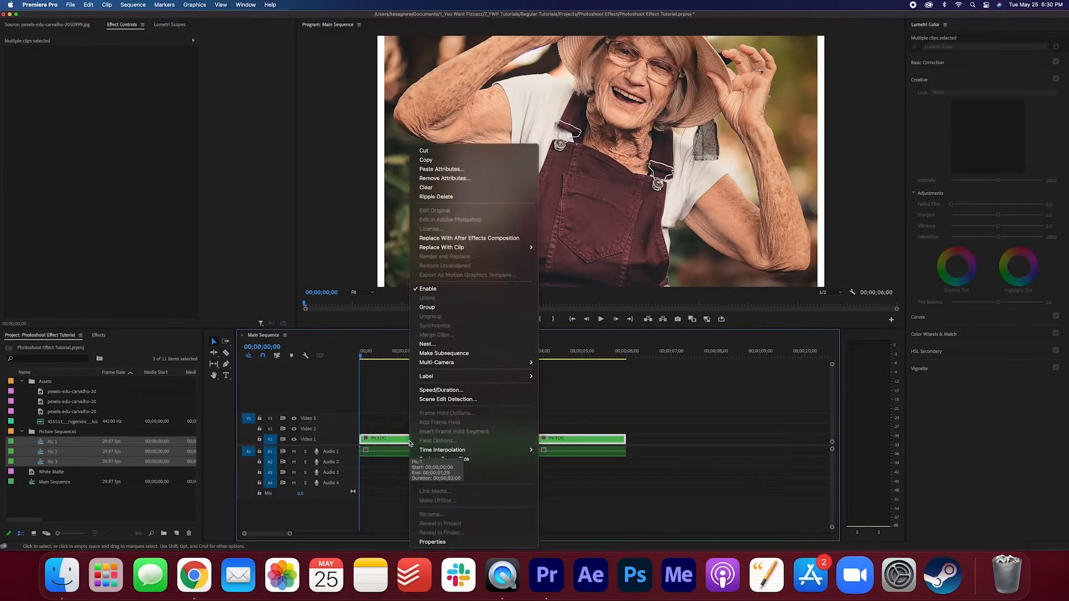
left_click(493, 459)
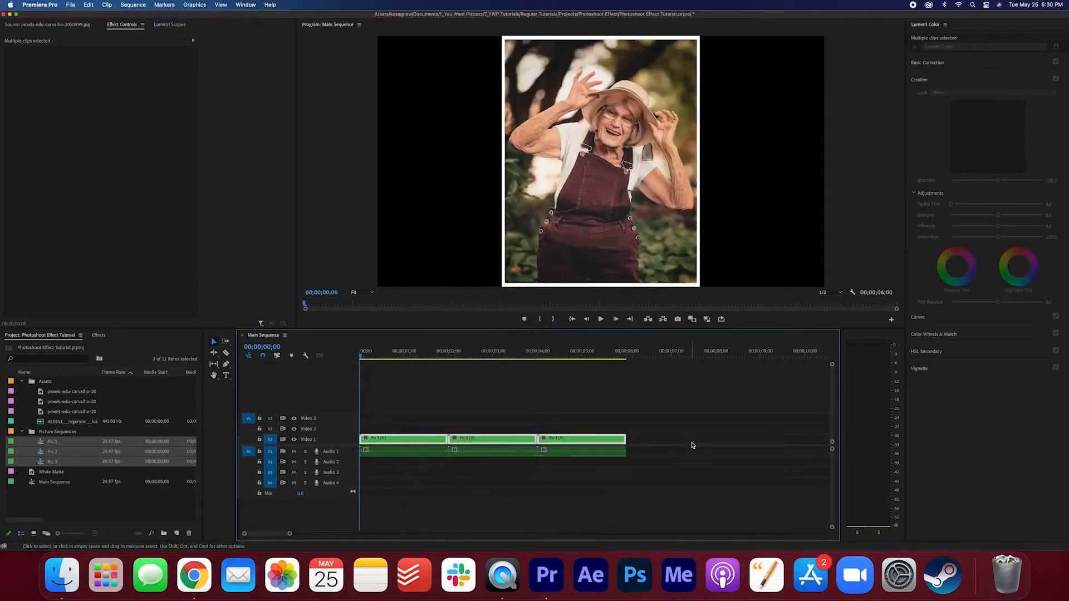
left_click_drag(661, 449, 314, 457)
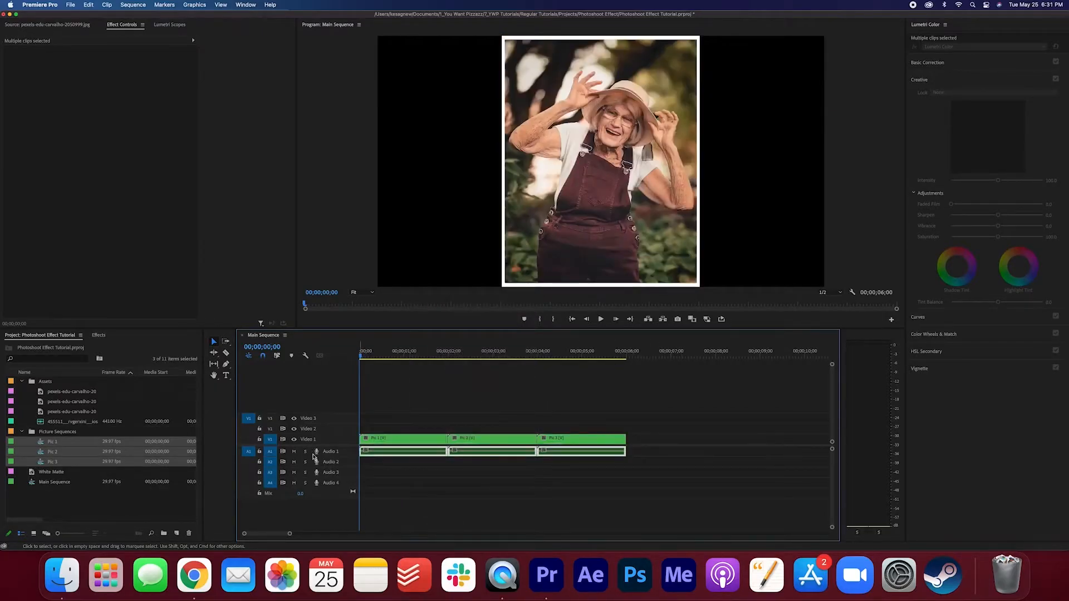
key("Delete")
- At 00;00;00;00, set starting keyframes on Pic 1 with scale at 93 and rotation at 4°
left_click_drag(412, 355, 301, 350)
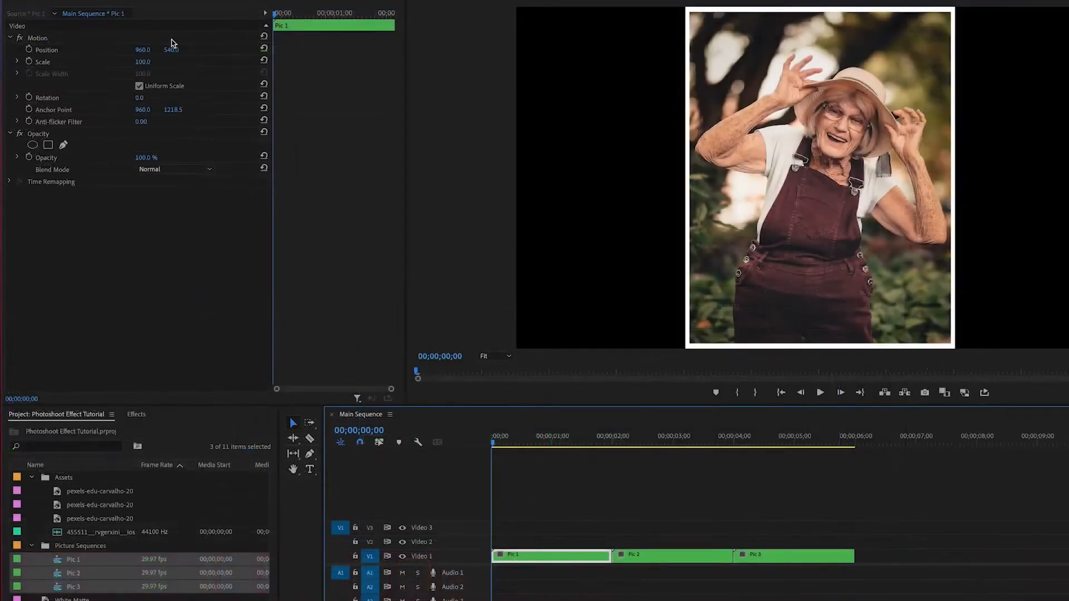
left_click(148, 61)
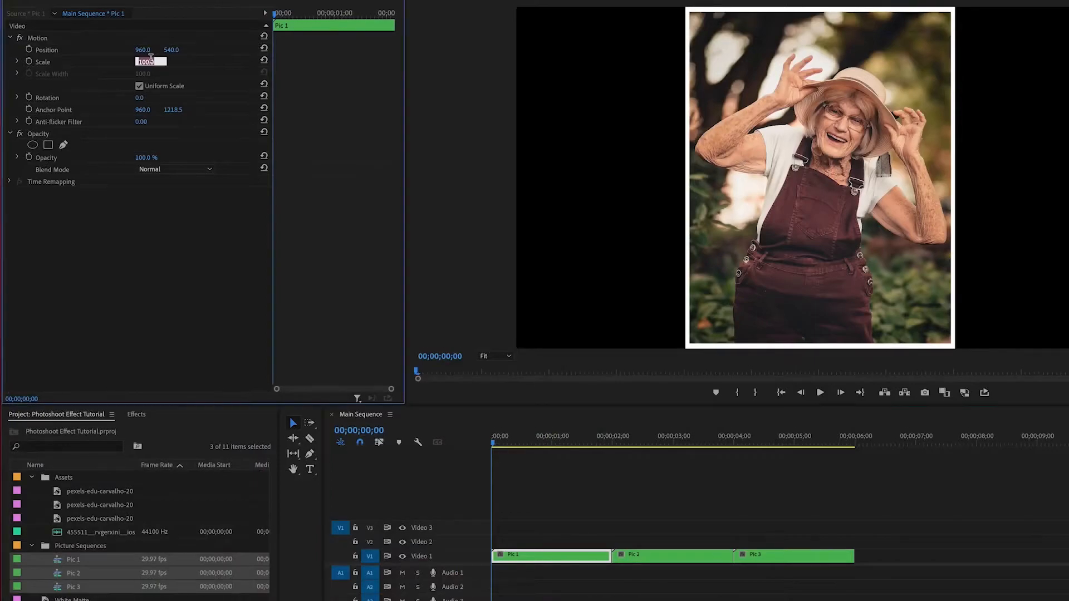
type("93")
key("Return")
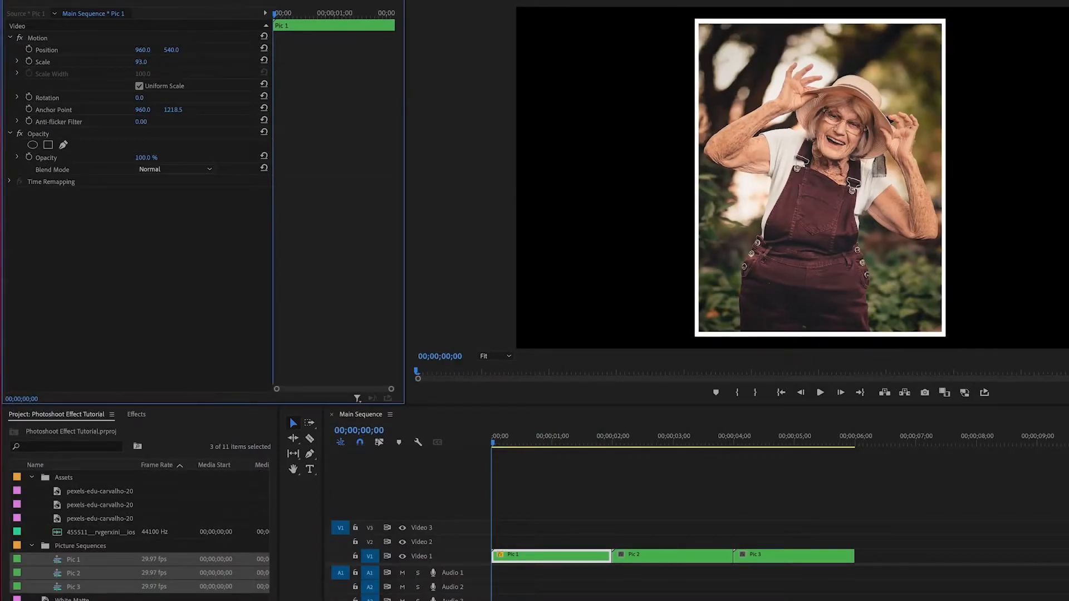
left_click(29, 61)
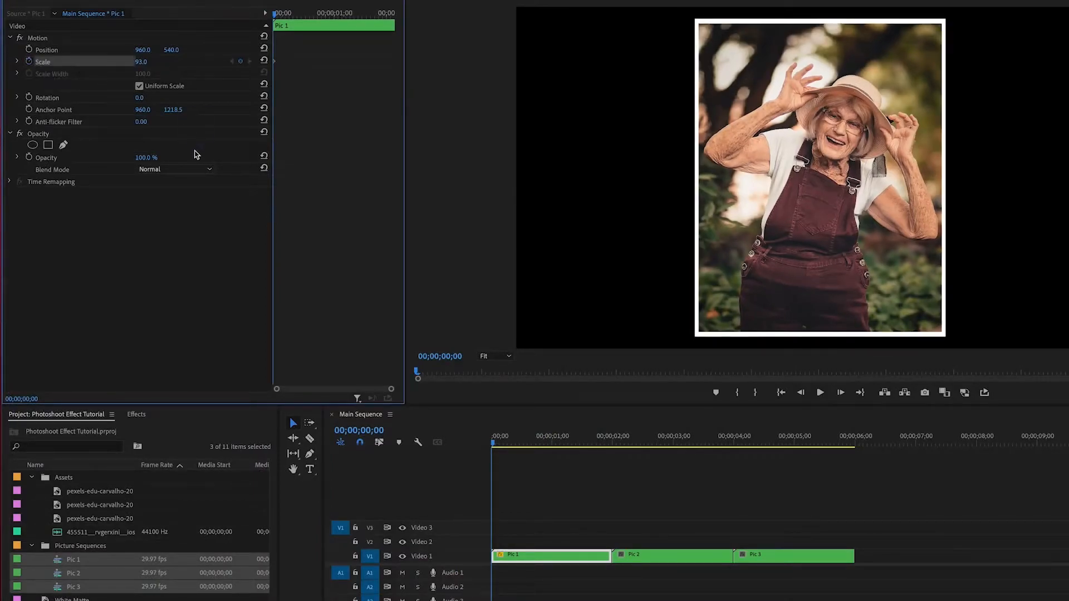
left_click(146, 97)
type("4")
key("Return")
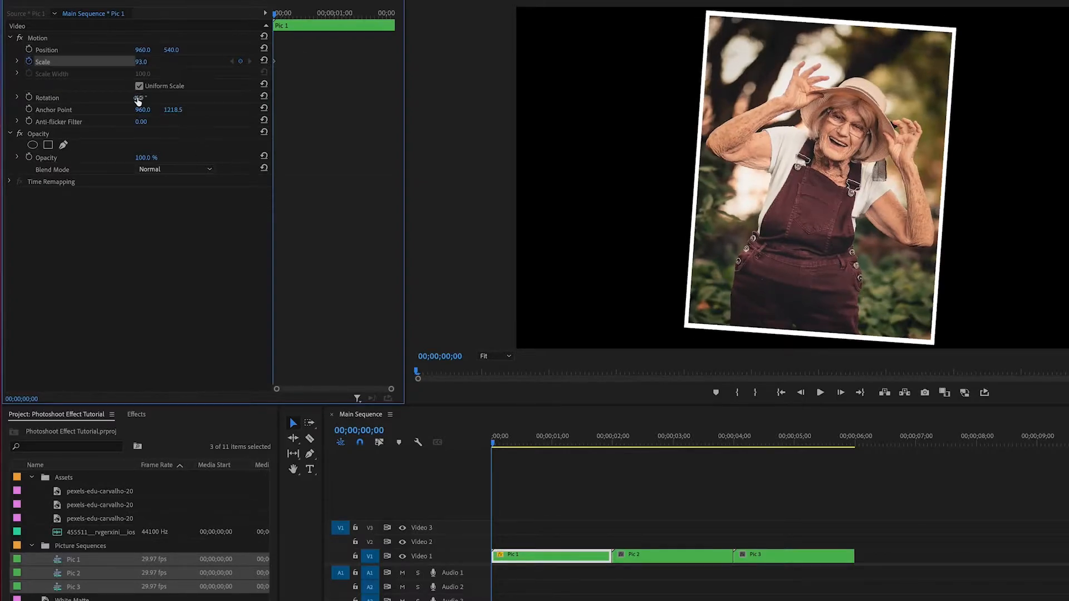
left_click(29, 97)
- At 00;00;00;27, add keyframes on Pic 1 with scale at 95 and rotation at 3°
left_click_drag(277, 15, 299, 15)
key("space")
key("space")
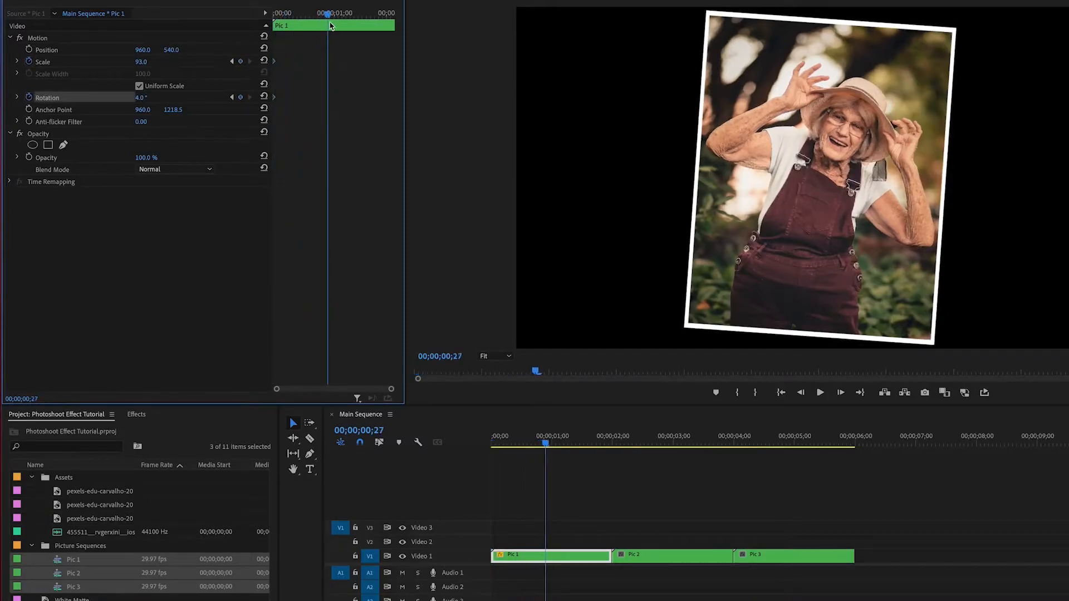
left_click(150, 61)
type("95")
key("Return")
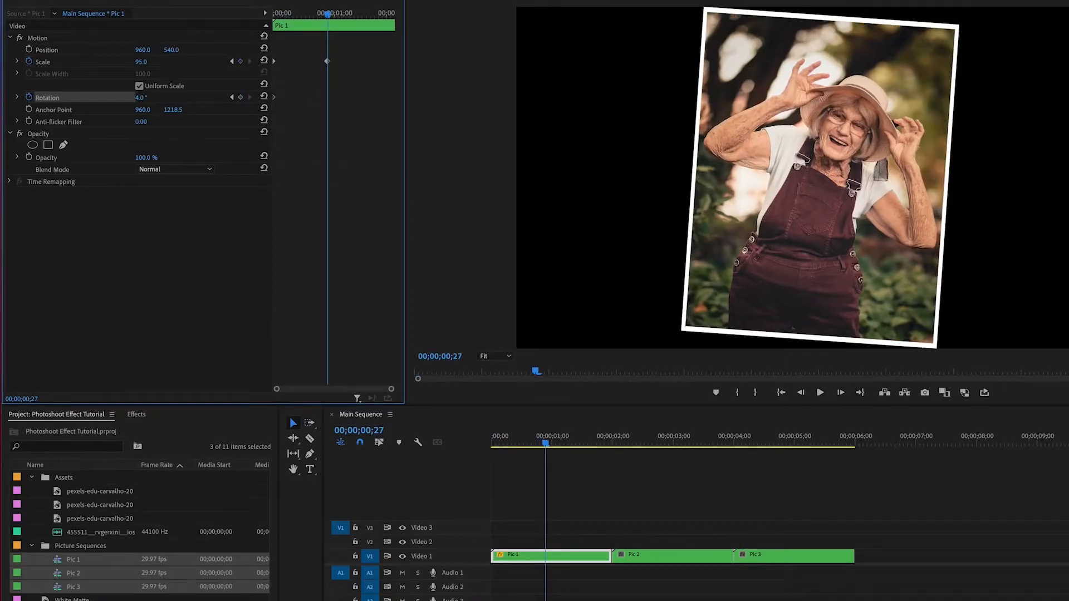
left_click(141, 100)
type("3")
key("Return")
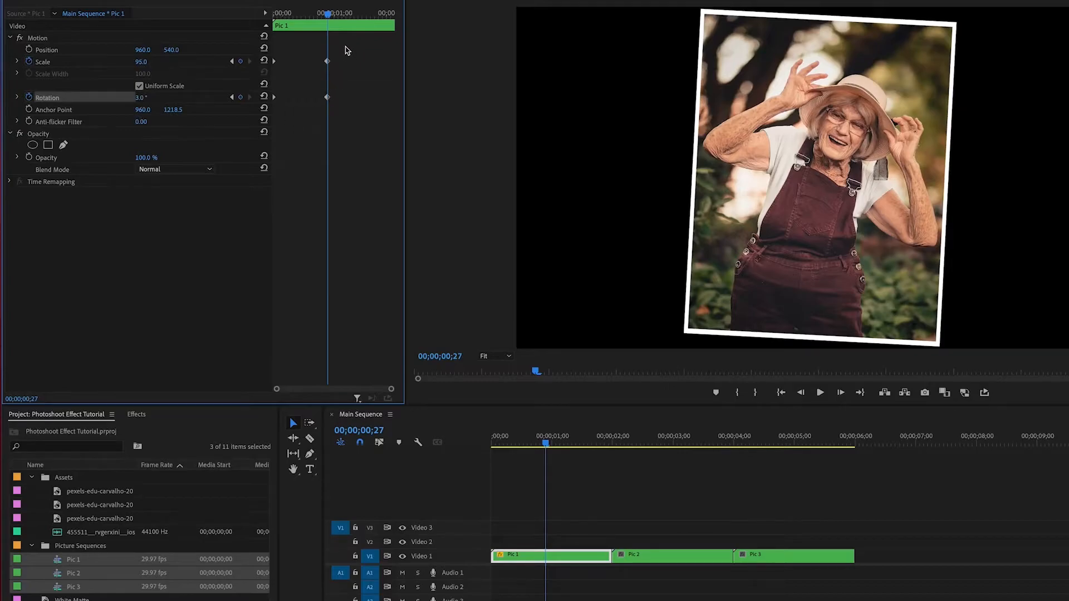
- Move Pic 1's second pair of scale and rotation keyframes to the clip's end and play the animation from the start
left_click_drag(346, 47, 296, 128)
left_click_drag(327, 62, 467, 64)
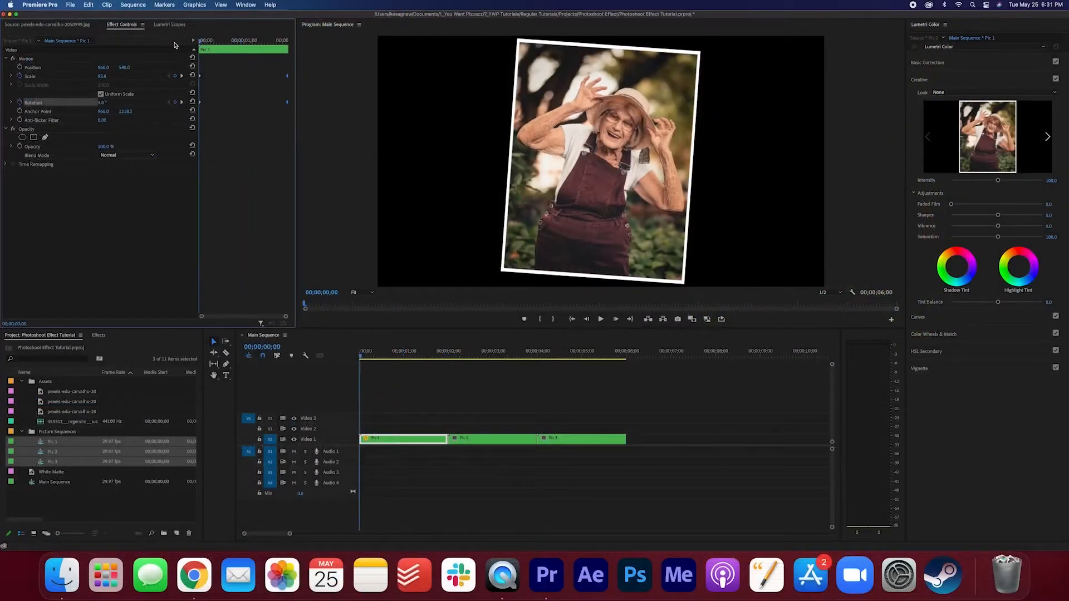
key("space")
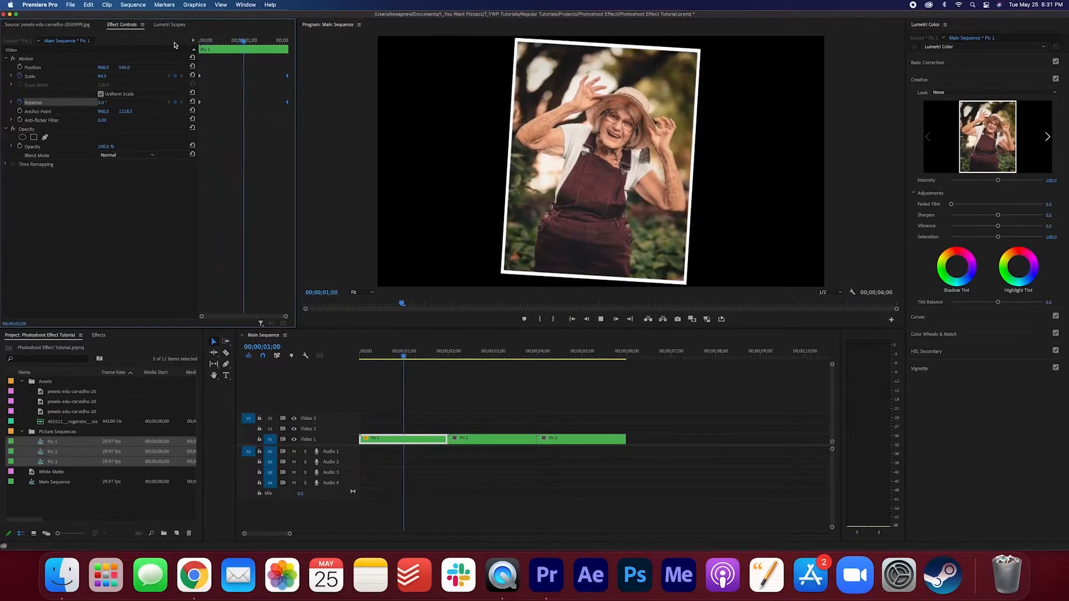
- At 00;00;02;00, set starting keyframes on Pic 2 with scale at 93 and rotation at -4°
left_click_drag(432, 354, 290, 354)
left_click(452, 354)
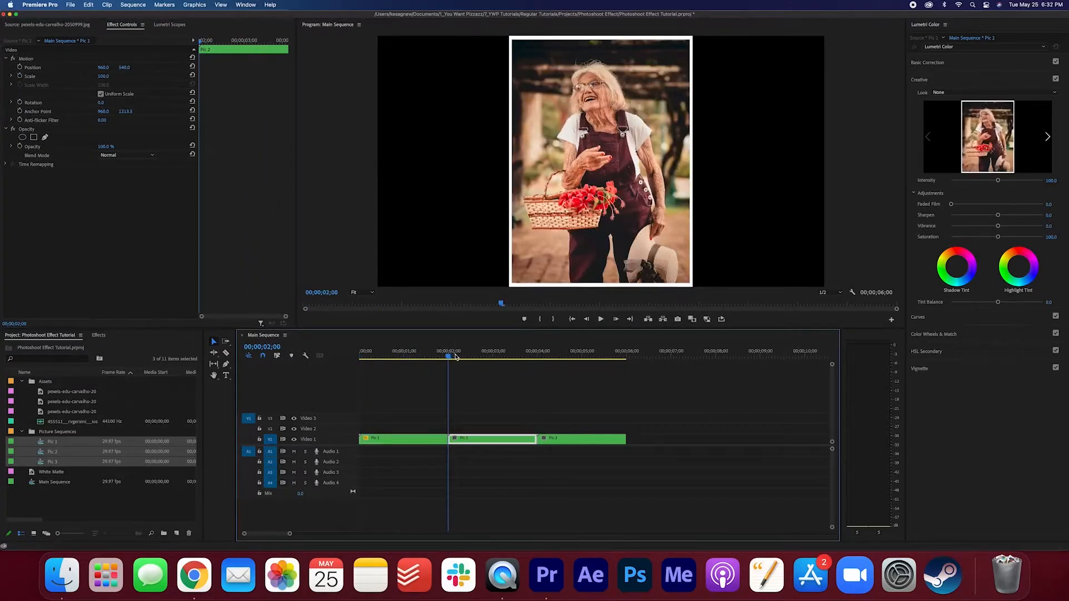
left_click(105, 76)
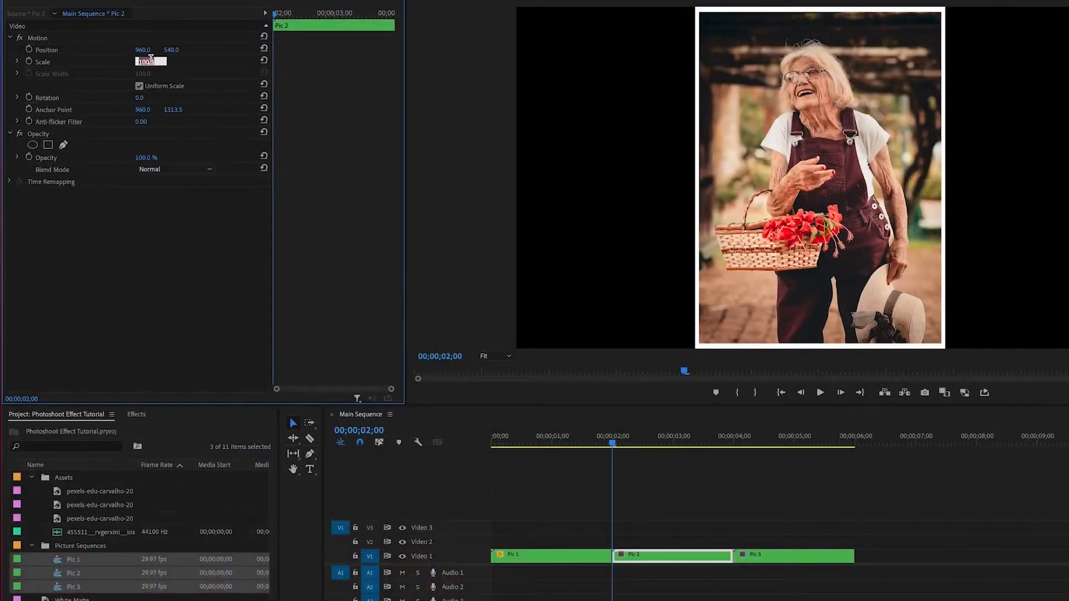
type("93")
key("Return")
left_click(29, 61)
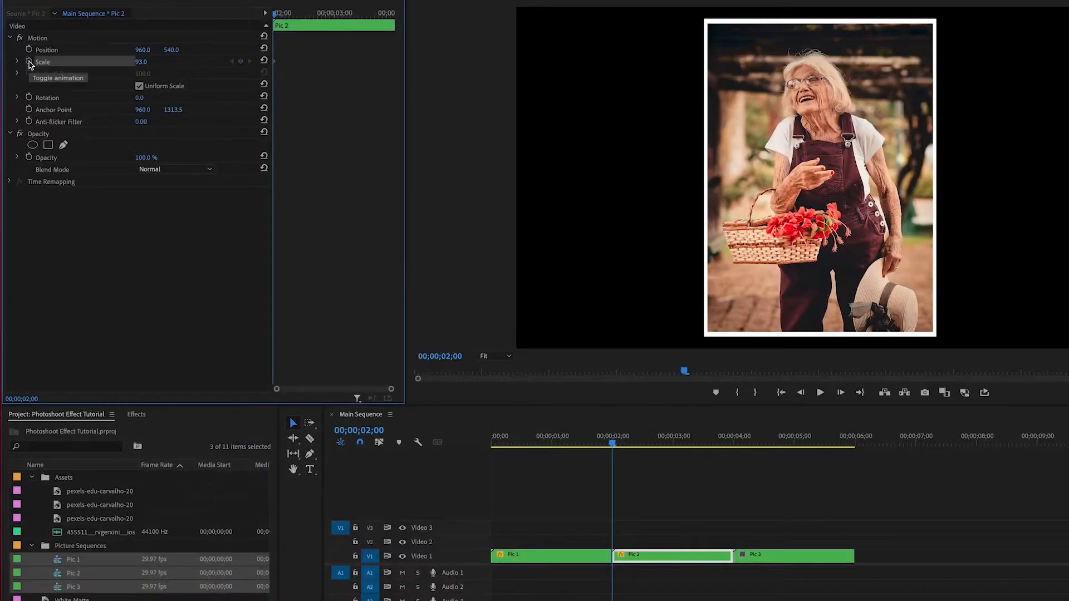
left_click(142, 97)
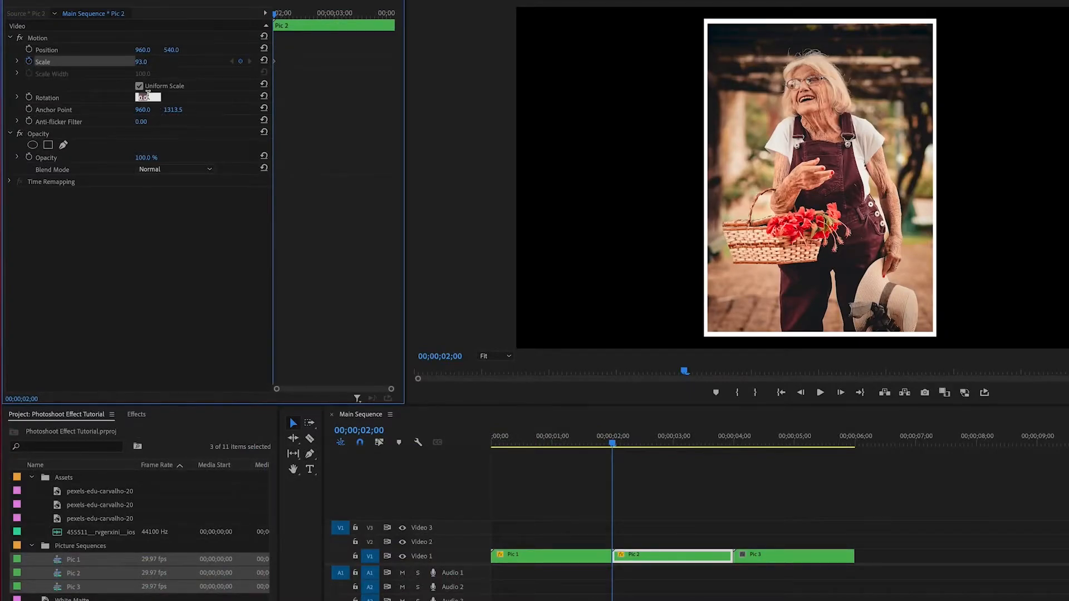
type("-4")
key("Return")
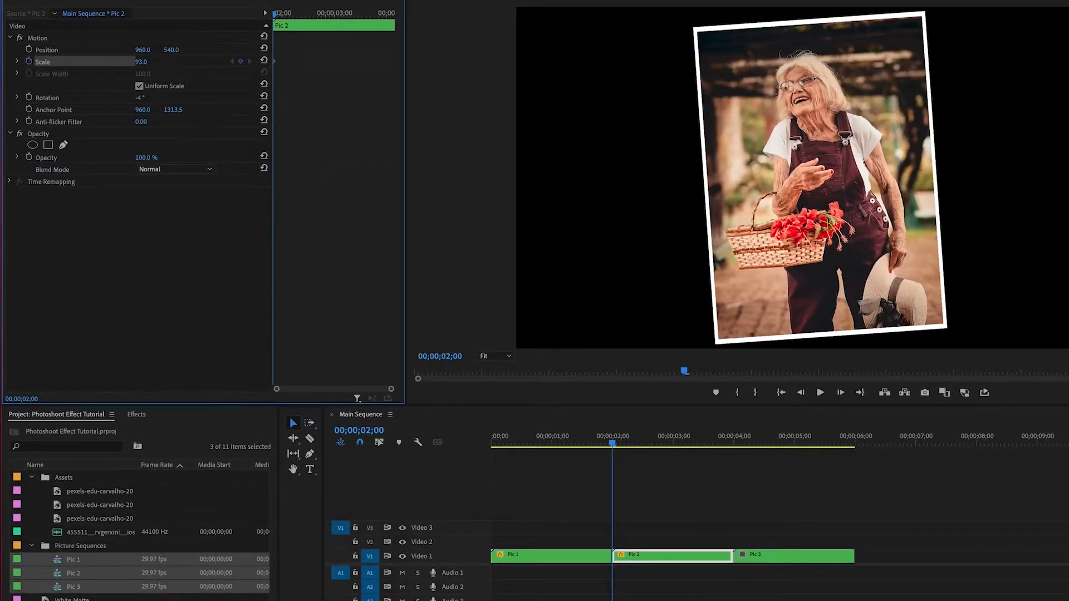
left_click(29, 98)
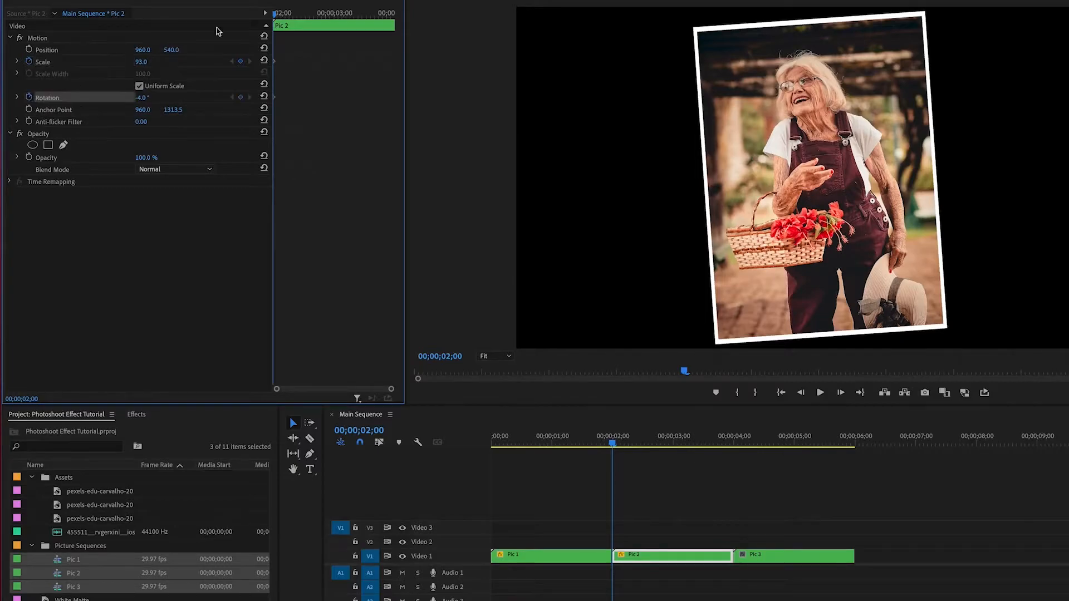
- At 00;00;03;00, add keyframes on Pic 2 with scale at 95 and rotation at -3°
left_click_drag(277, 12, 334, 12)
left_click(151, 60)
type("95")
key("Return")
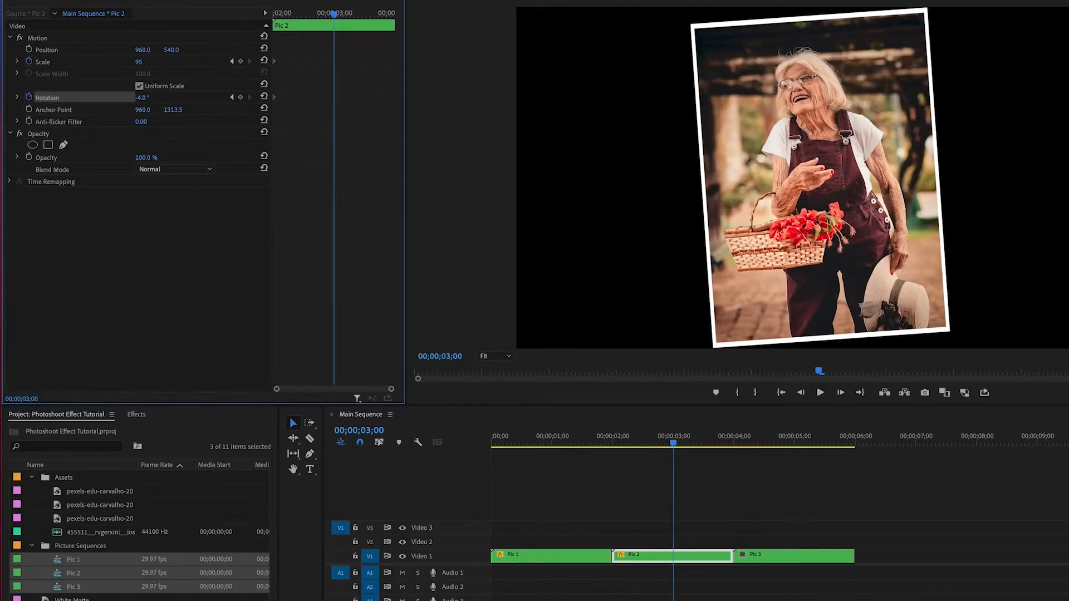
left_click(143, 98)
type("-3")
key("Return")
- Move Pic 2's second pair of scale and rotation keyframes to the clip's end and play the animation
left_click_drag(355, 44, 309, 129)
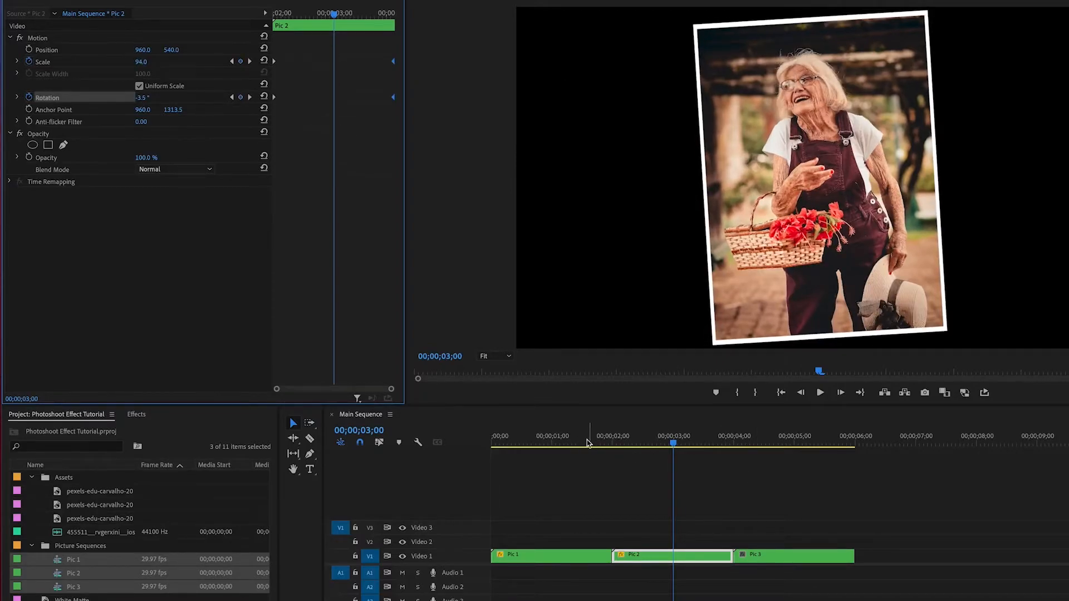
left_click(571, 441)
key("space")
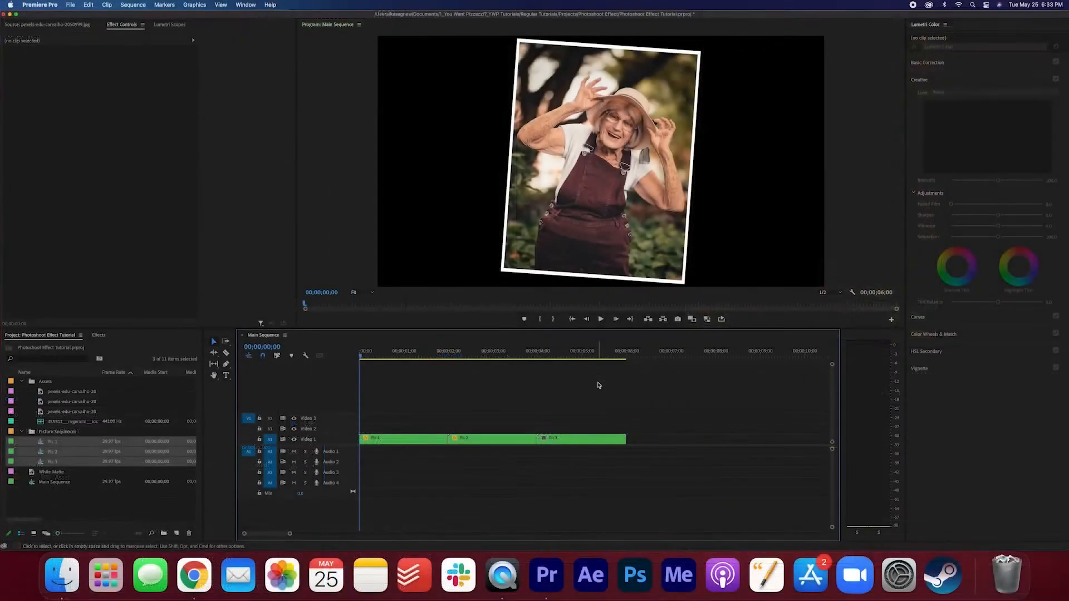
- Paste Pic 1's motion, opacity and time remapping attributes onto Pic 3 and play the sequence from the start
left_click(568, 440)
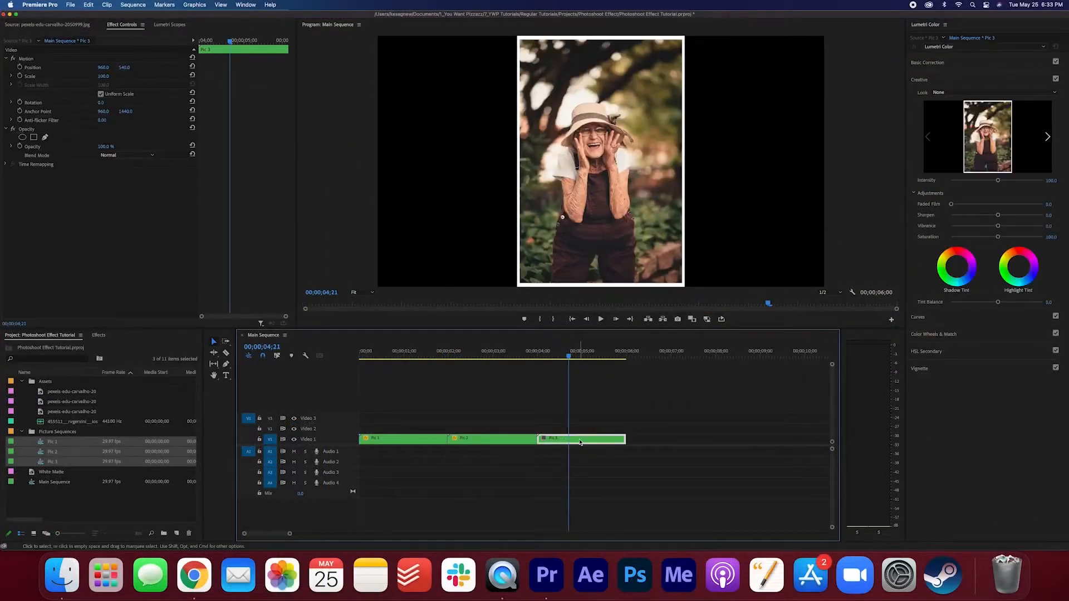
left_click(390, 441)
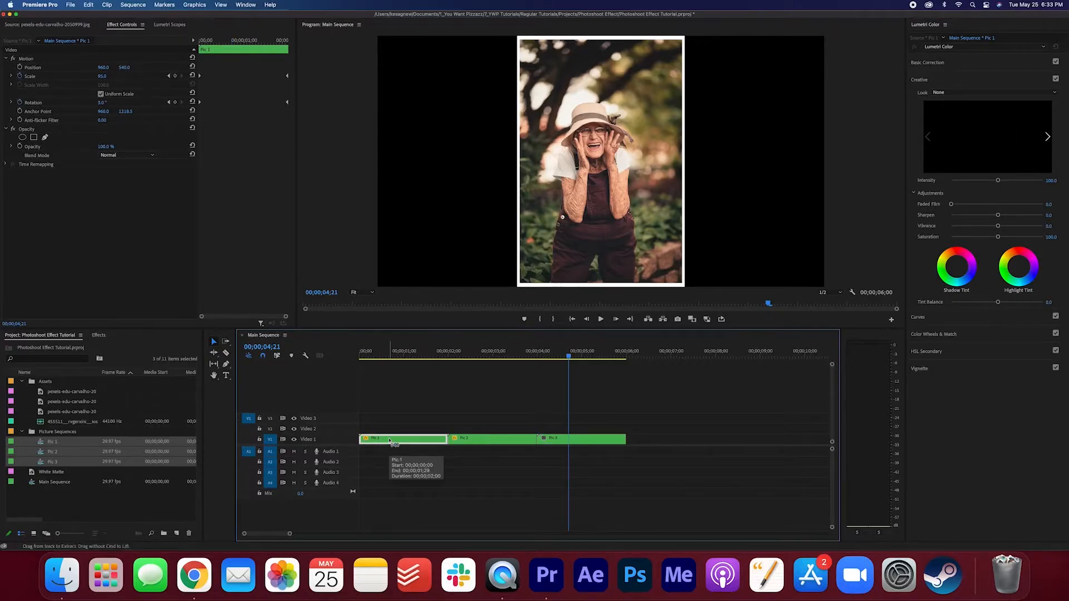
left_click(585, 443)
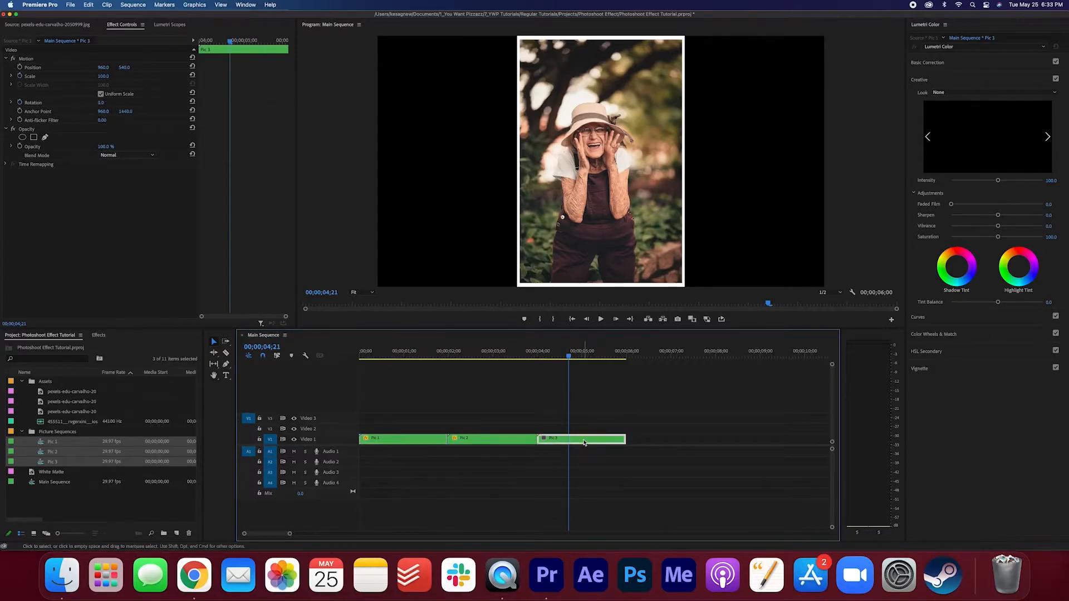
right_click(584, 443)
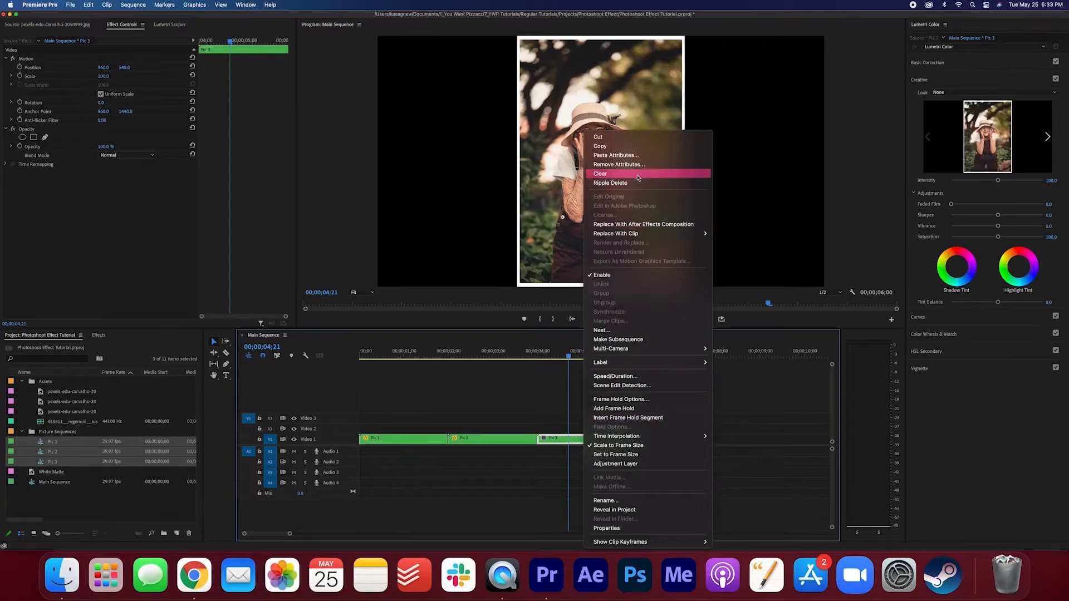
left_click(639, 156)
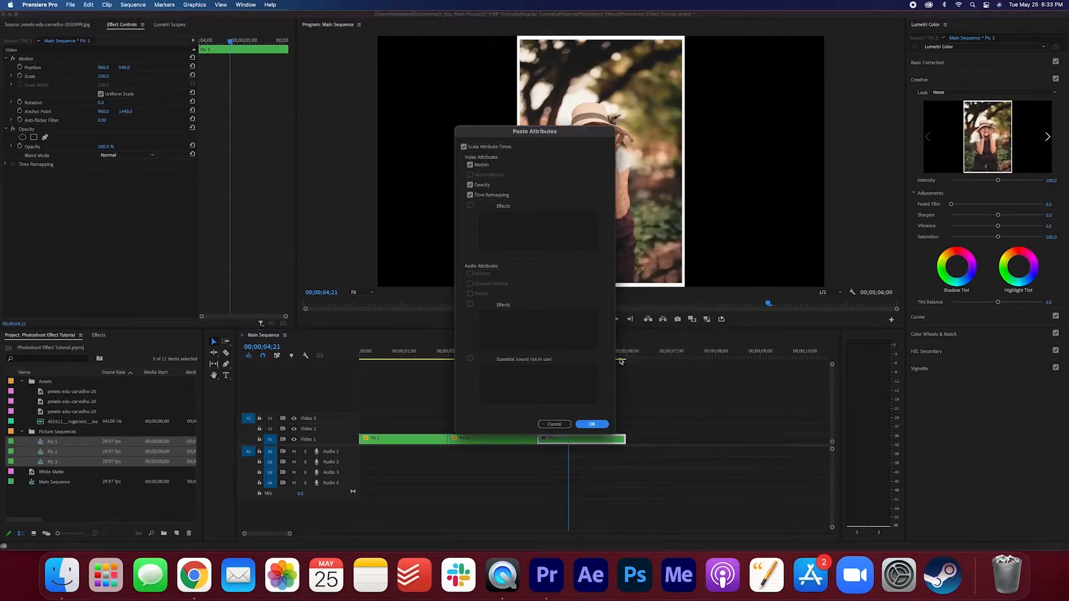
left_click(590, 424)
mouse_move(540, 354)
left_mouse_down()
mouse_move(528, 355)
mouse_move(538, 355)
left_mouse_up()
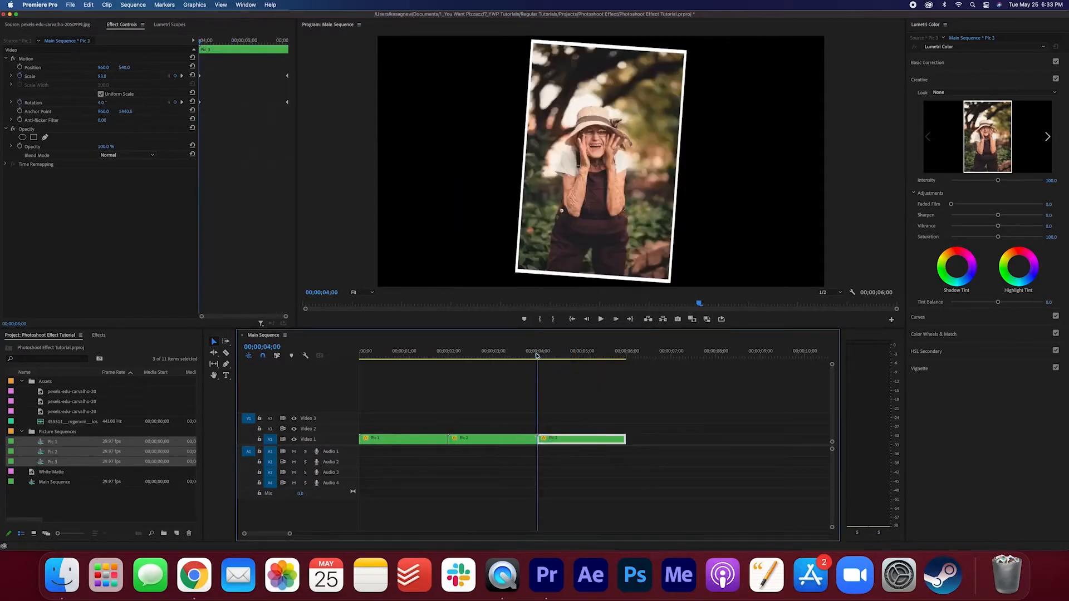
key("space")
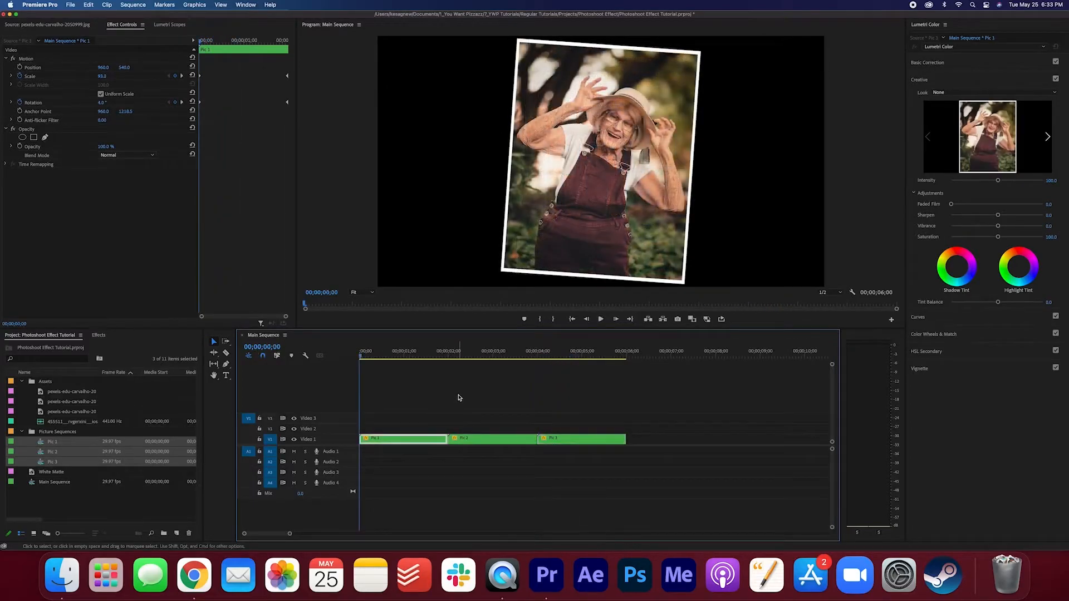
key("space")
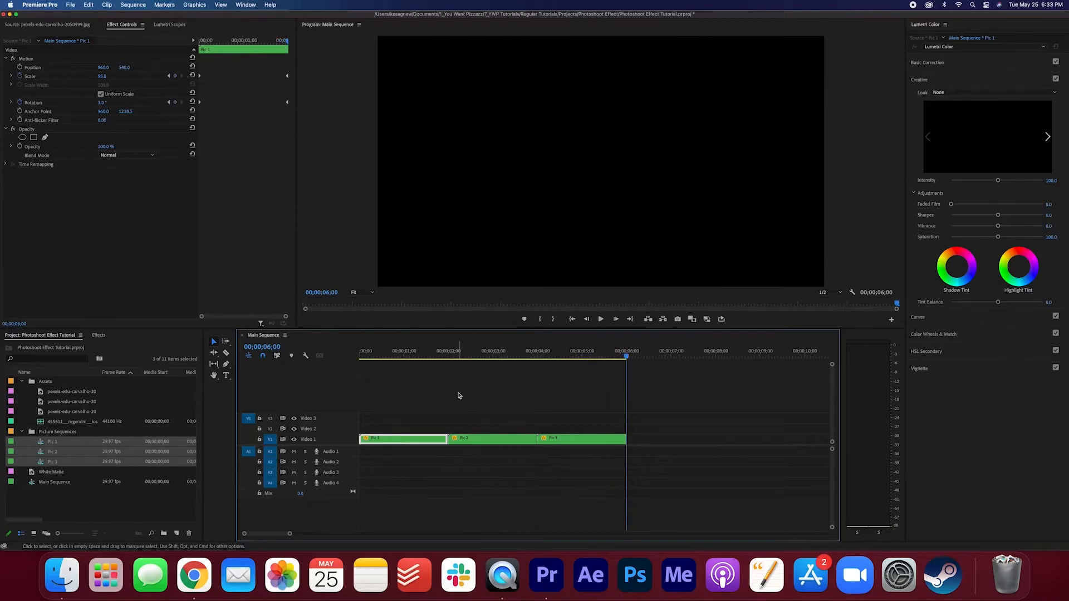
- Add a Dip to White transition at the beginning of Pic 1, Pic 2 and Pic 3
key("Home")
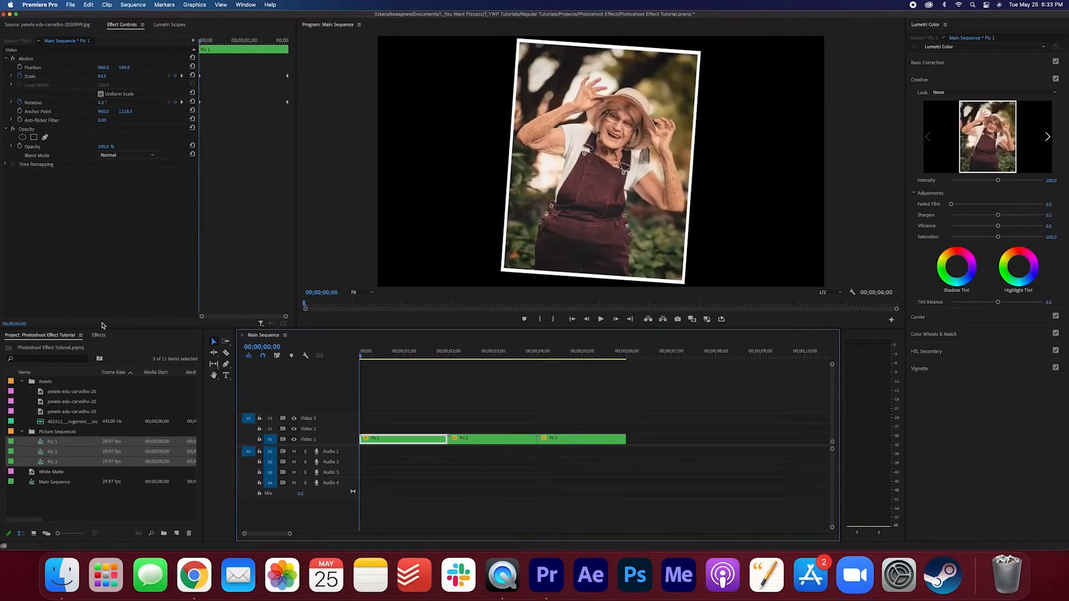
left_click(99, 335)
left_click(65, 347)
type("dip to")
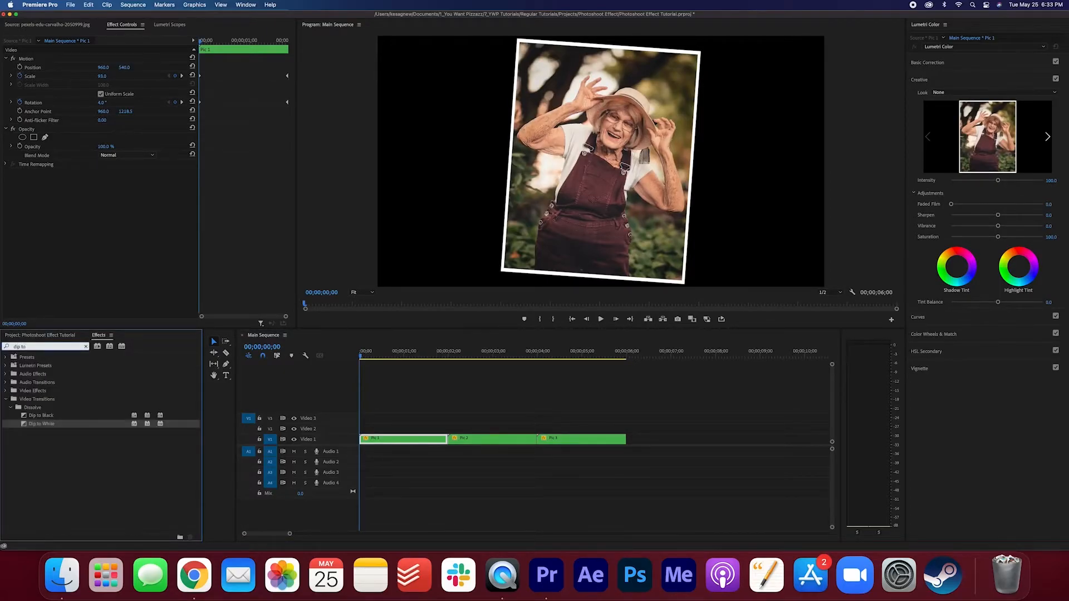
left_click_drag(46, 427, 363, 443)
left_click_drag(65, 428, 452, 444)
left_click_drag(58, 425, 544, 447)
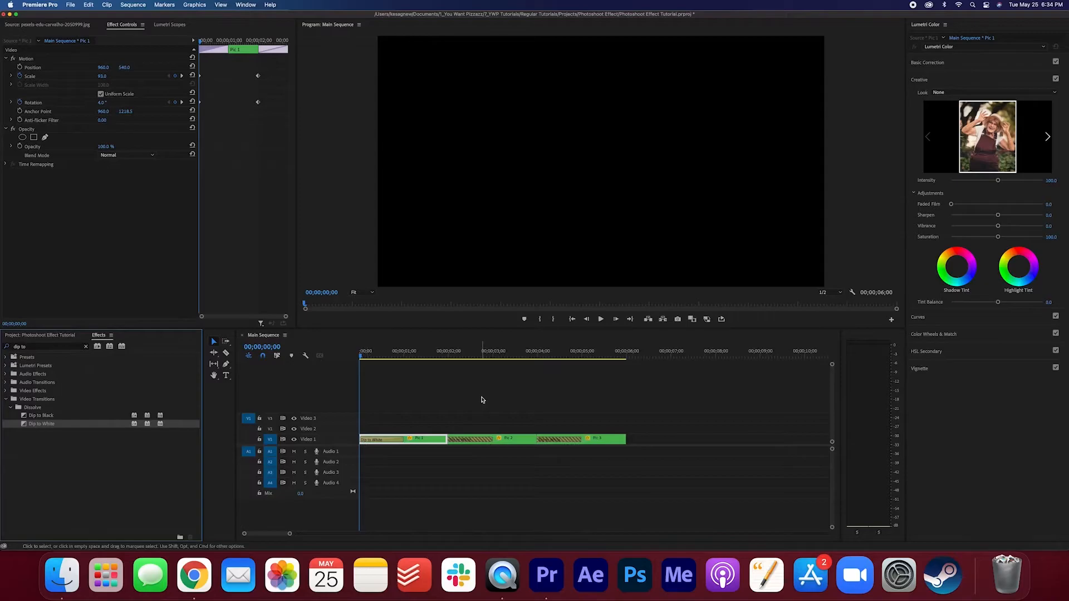
- Set the duration of all three Dip to White transitions to 00;00;00;15
double_click(383, 440)
left_click(540, 282)
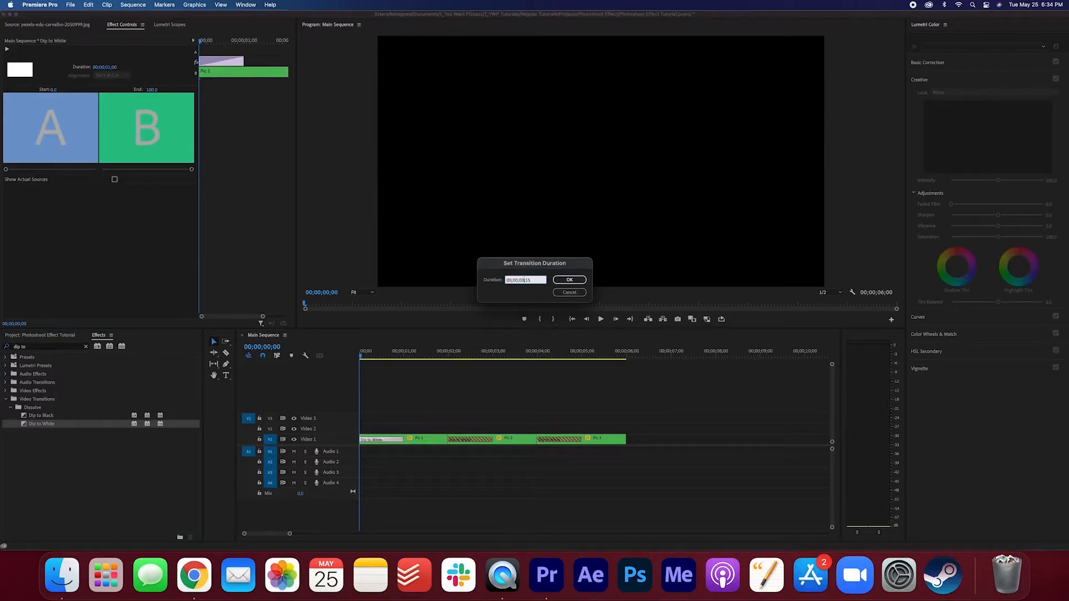
left_click_drag(532, 280, 454, 279)
left_click(569, 280)
double_click(466, 440)
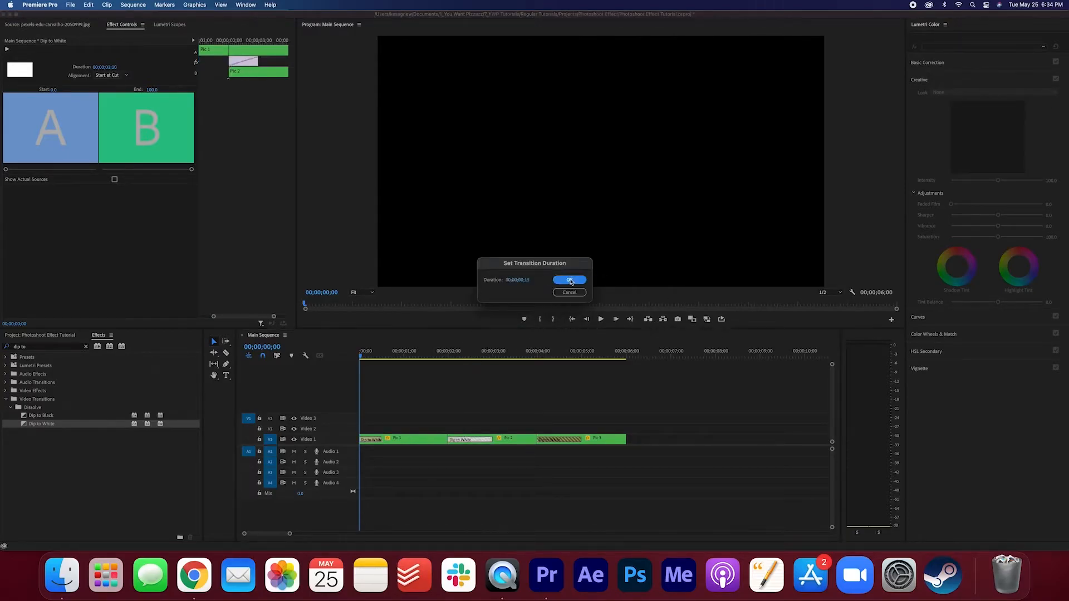
left_click(570, 280)
double_click(555, 439)
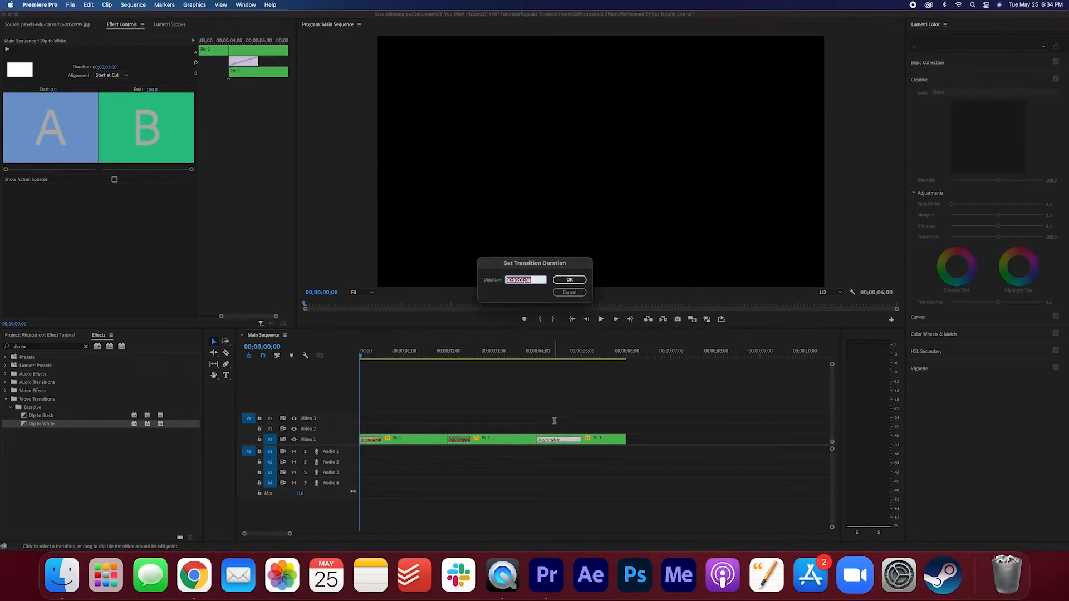
left_click(569, 280)
key("End")
- Place the 455511__rvgerxini__ios sound from Assets on Audio 1 at the start of each picture clip
left_click(71, 336)
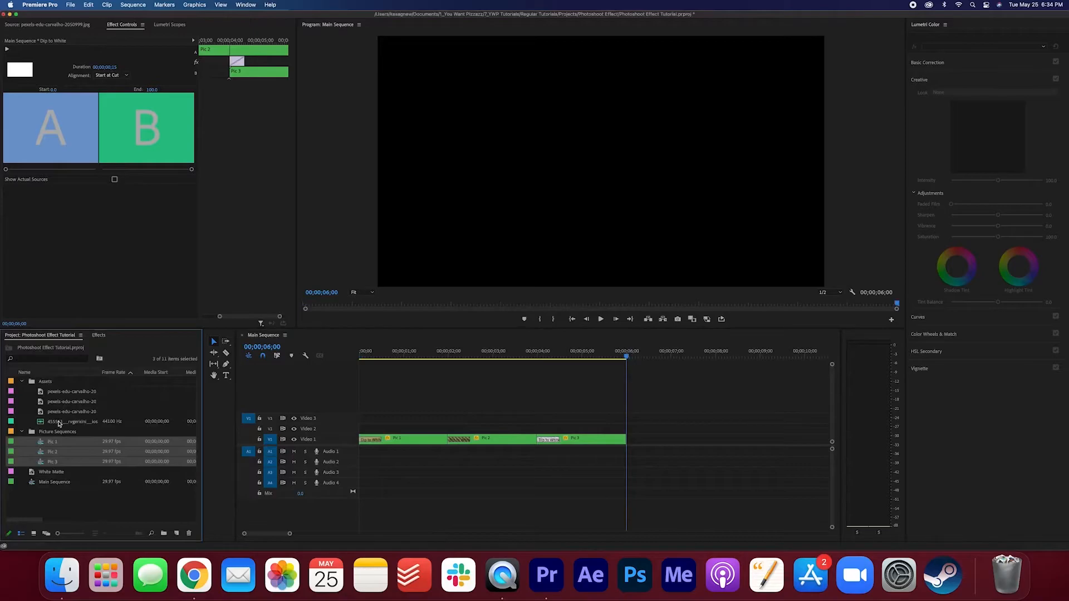
left_click(58, 425)
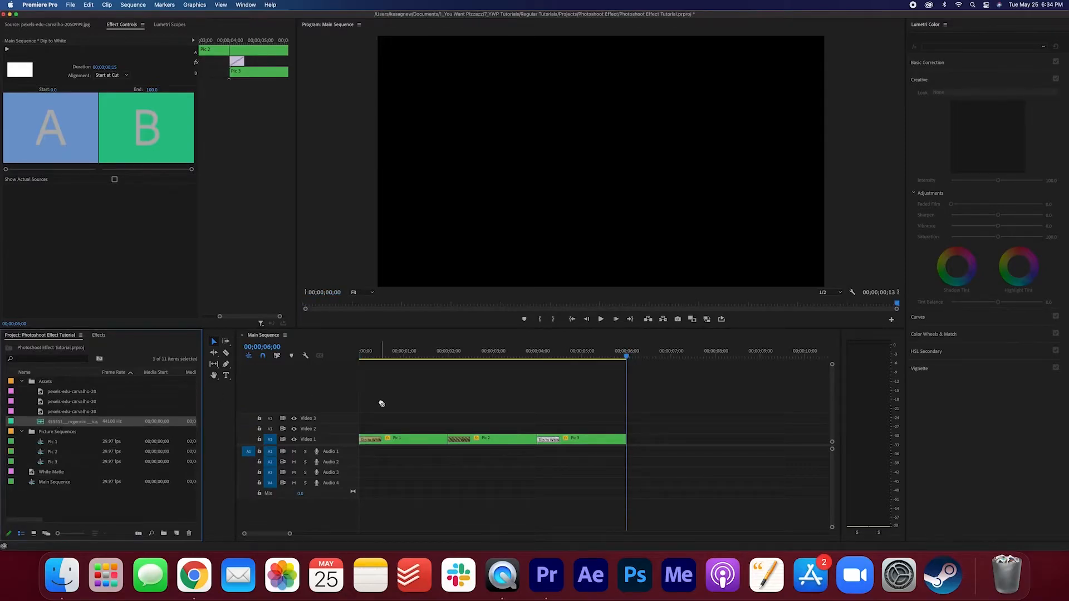
left_click_drag(363, 440, 355, 455)
left_click_drag(46, 422, 454, 454)
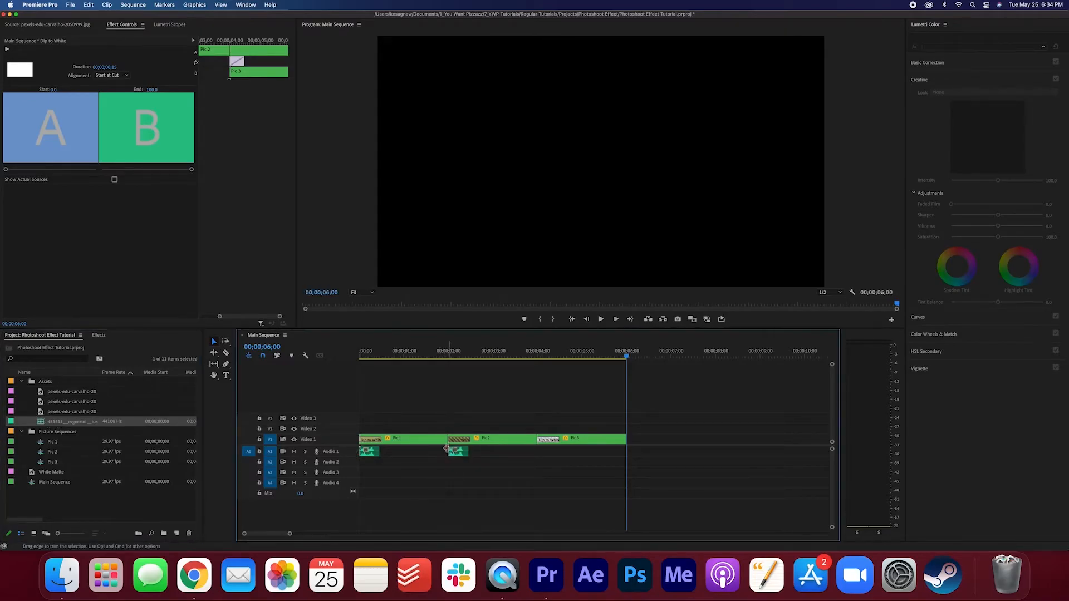
left_click_drag(56, 424, 536, 450)
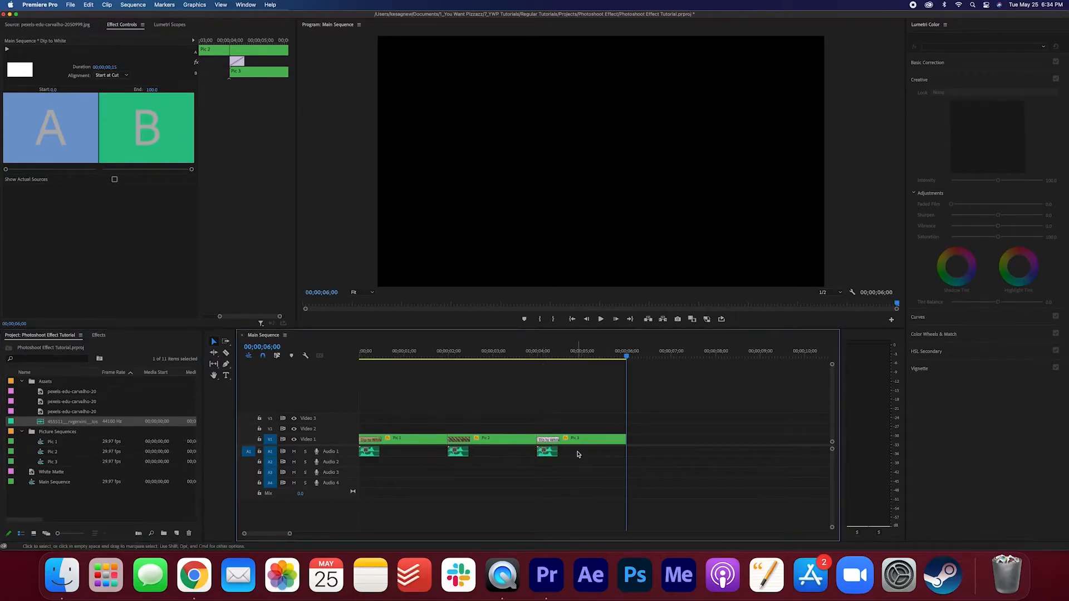
- Adjust the audio gain of the three sound clips on Audio 1 together and play the sequence from the start
left_click_drag(587, 454, 352, 465)
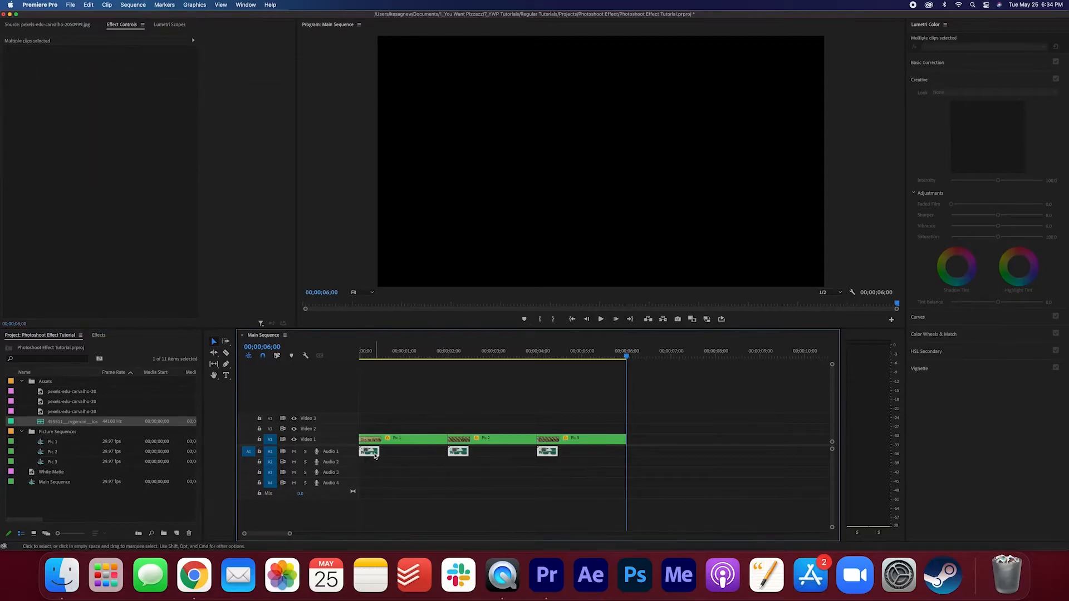
right_click(374, 455)
left_click(398, 459)
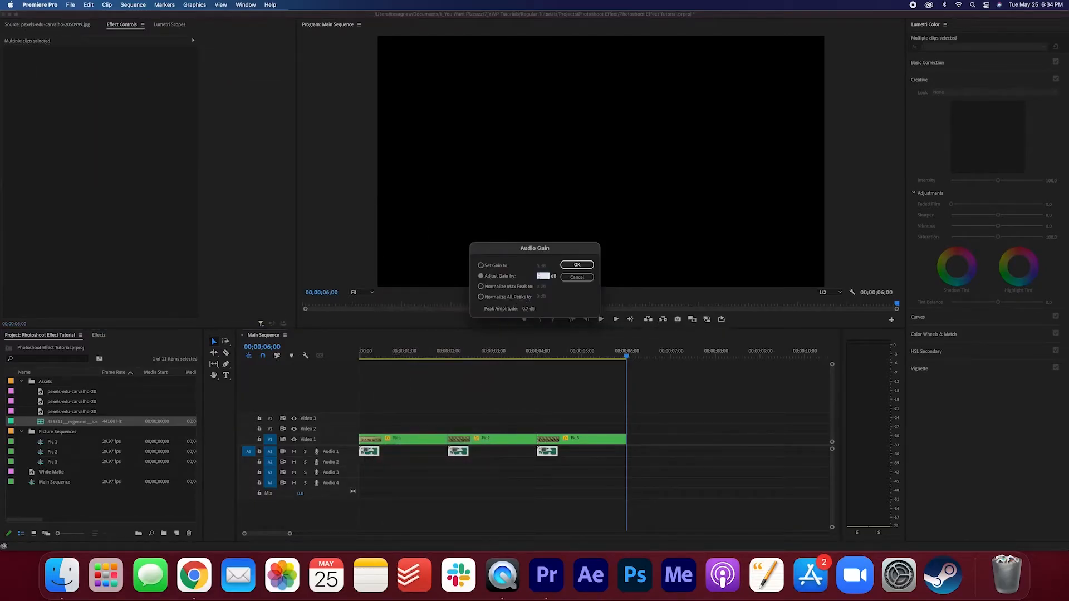
key("Return")
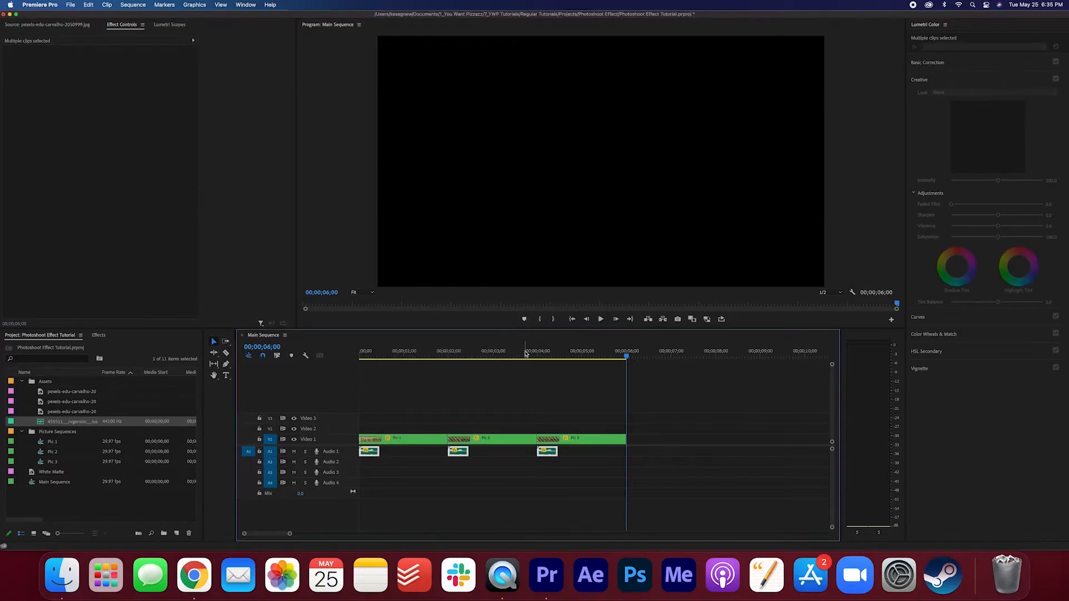
key("Home")
key("space")
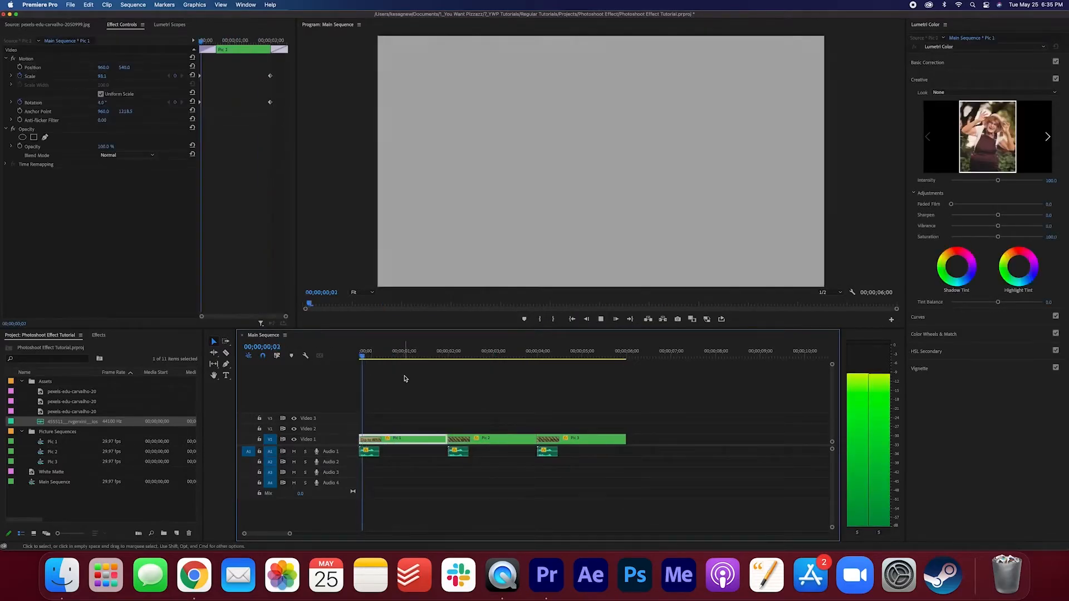
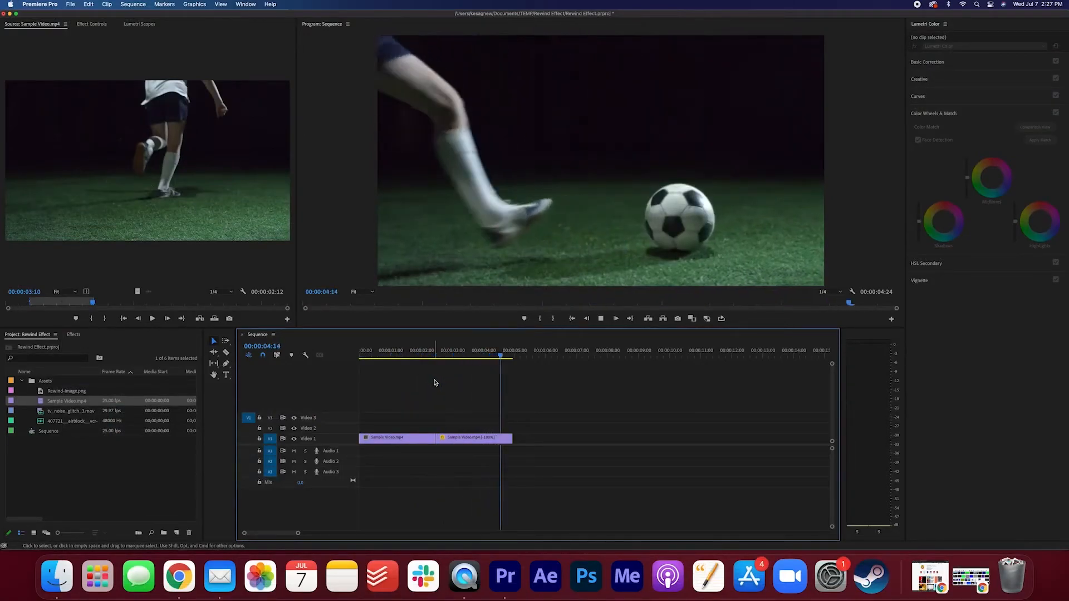
- Cut the reversed Sample Video.mp4 clip at 00:00:04:09 and delete the part after the cut
left_click(437, 351)
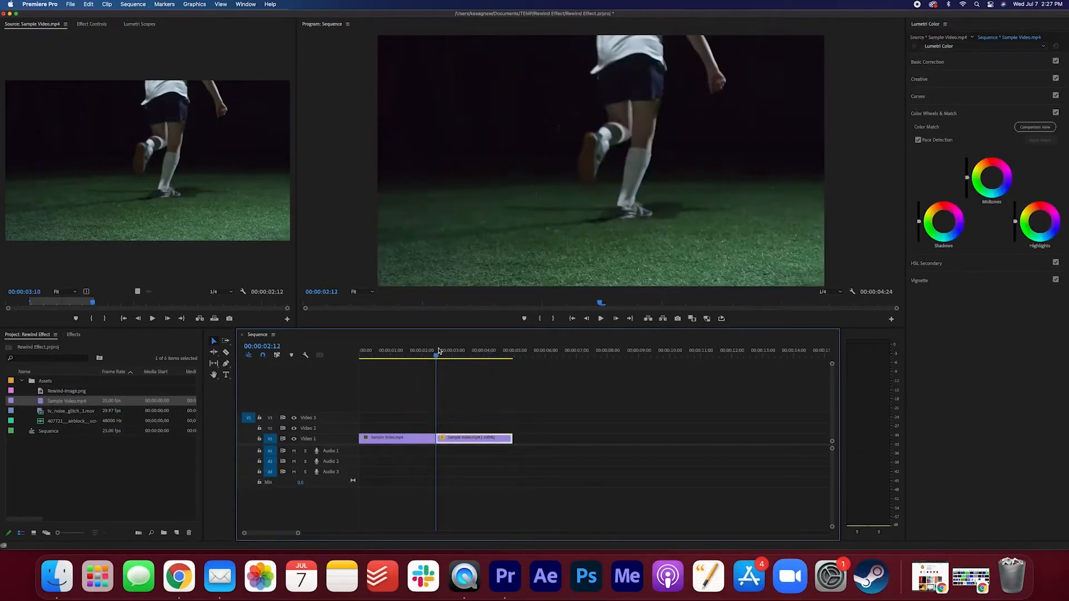
left_click_drag(439, 352, 495, 355)
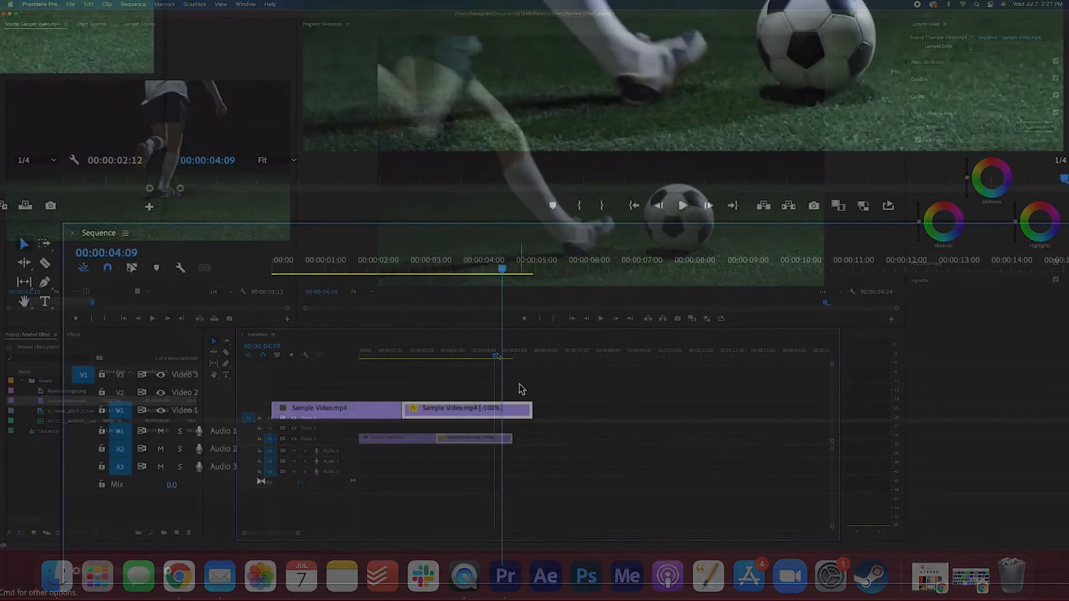
key("super+k")
left_click(526, 413)
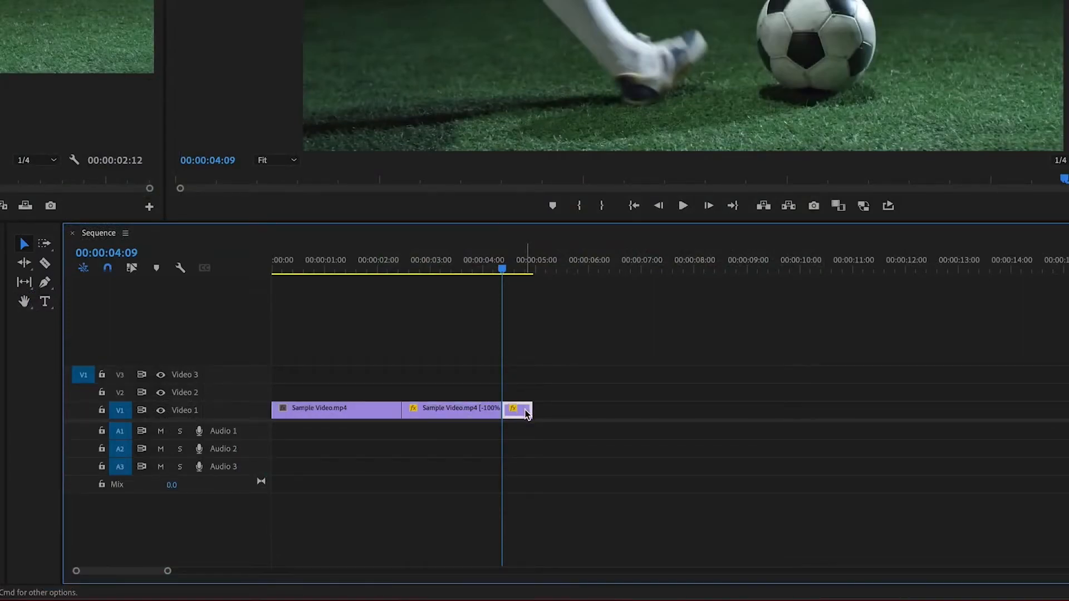
key("Delete")
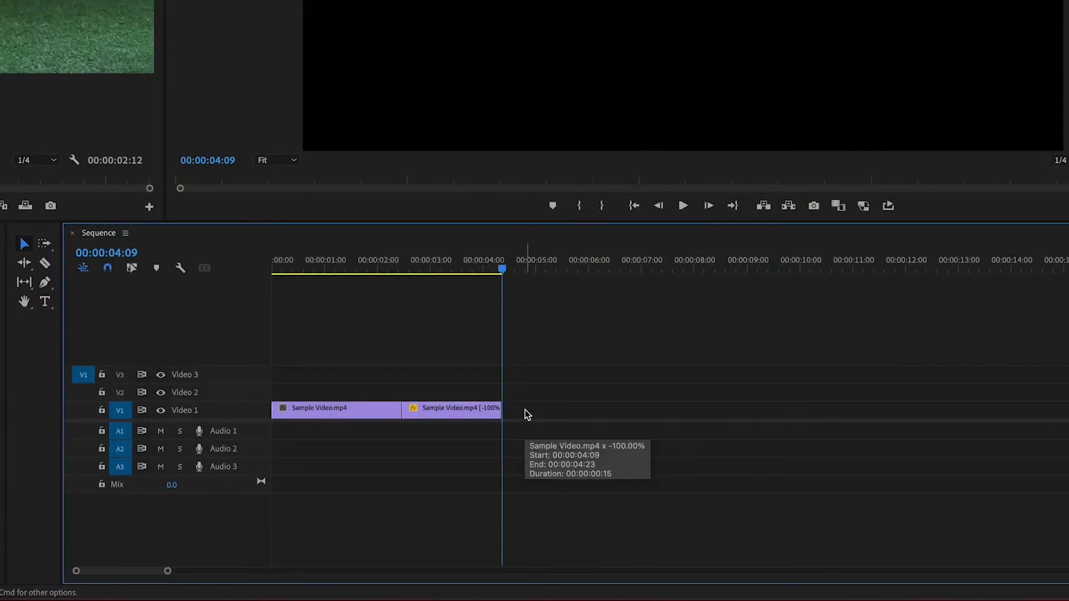
- Duplicate the shortened reversed clip directly after itself on Video 1 and turn off Reverse Speed for the copy
left_click(454, 411)
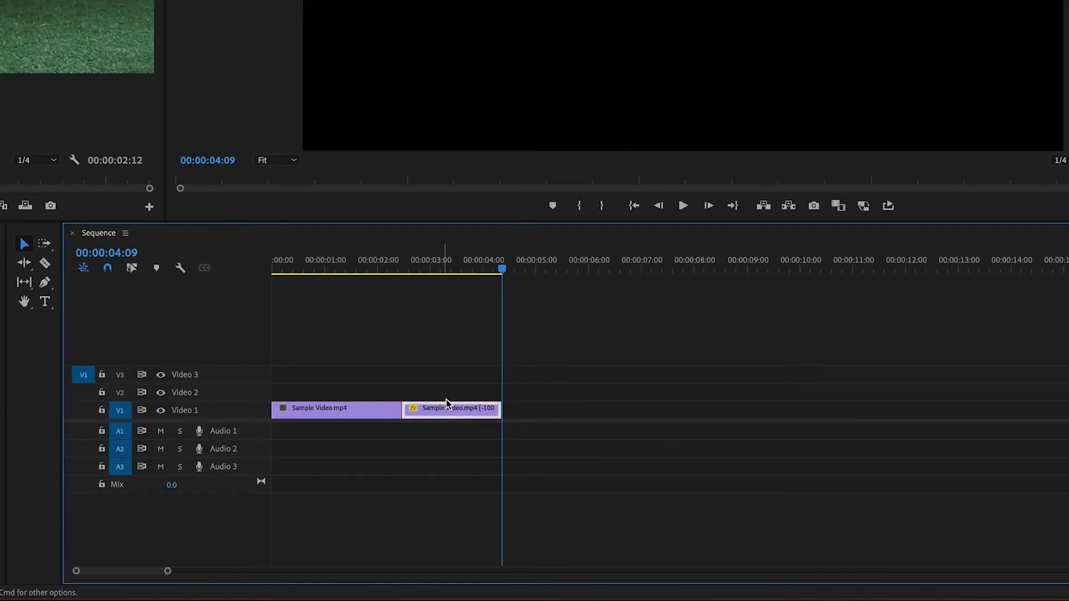
left_click_drag(455, 410, 566, 414)
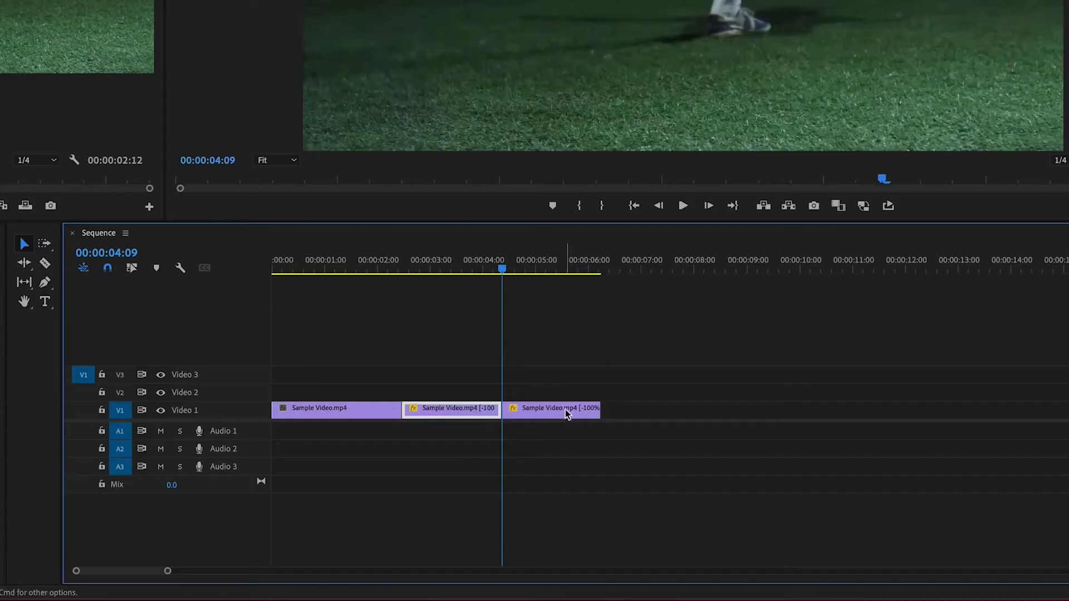
right_click(565, 413)
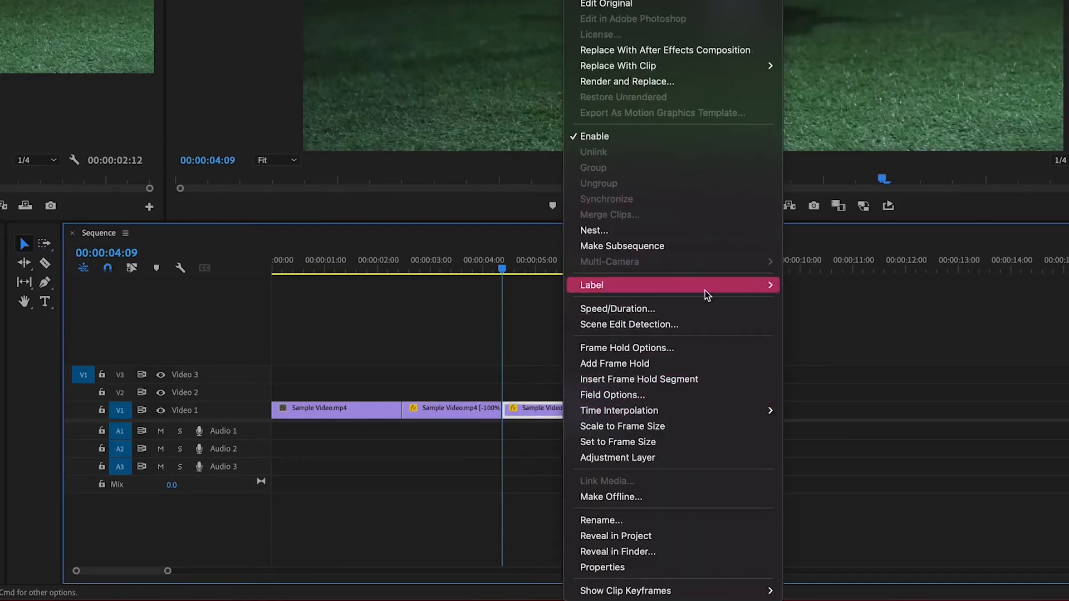
left_click(700, 309)
left_click(501, 146)
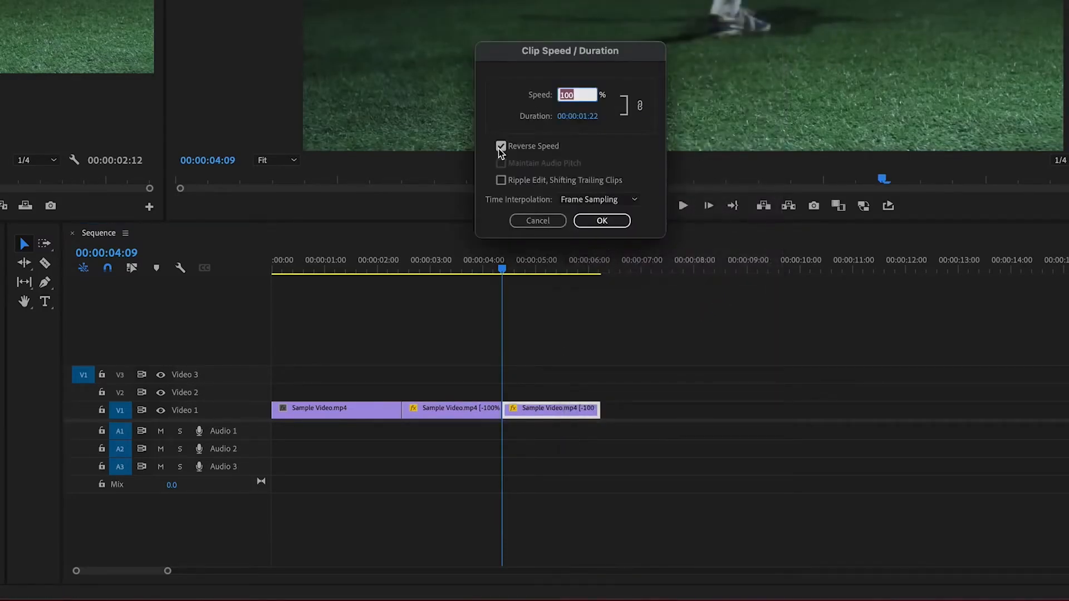
left_click(501, 147)
left_click(602, 221)
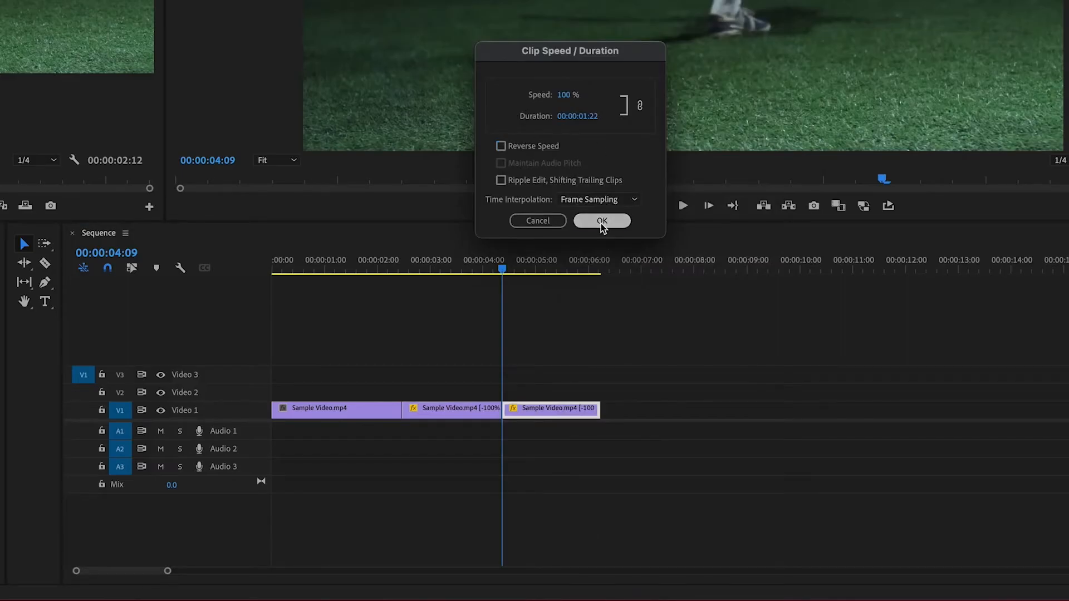
- Set the reversed middle clip's speed to 300% and close the gap it leaves before the last clip
key("Up")
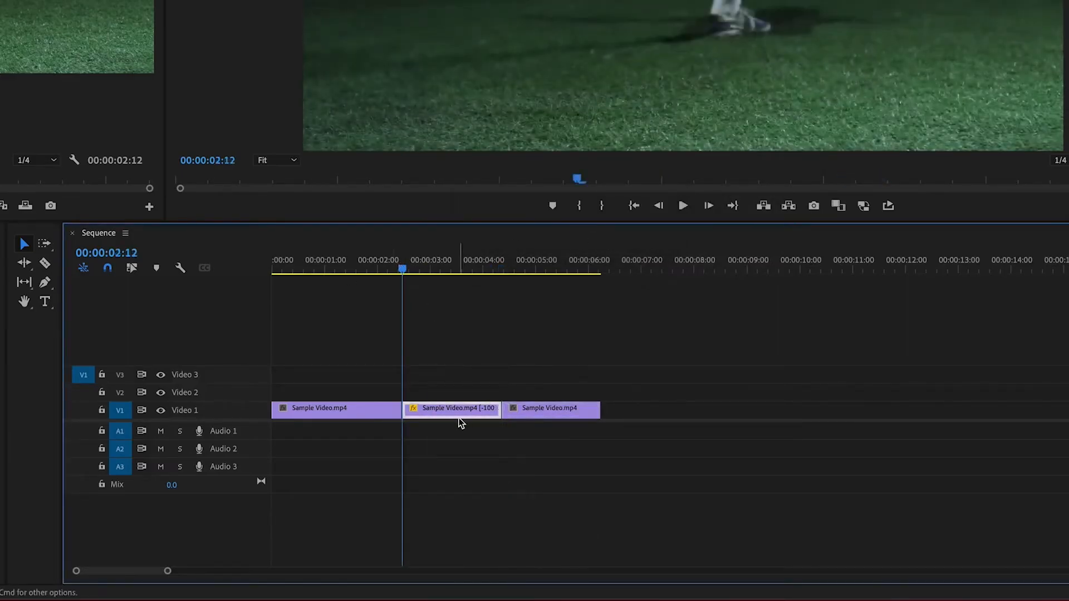
right_click(476, 419)
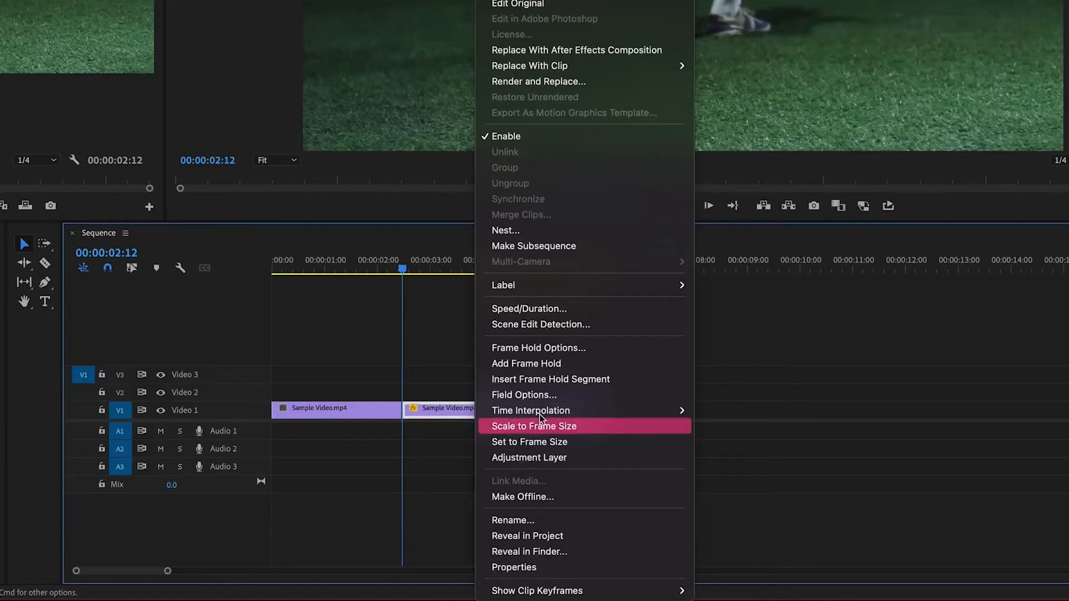
left_click(627, 315)
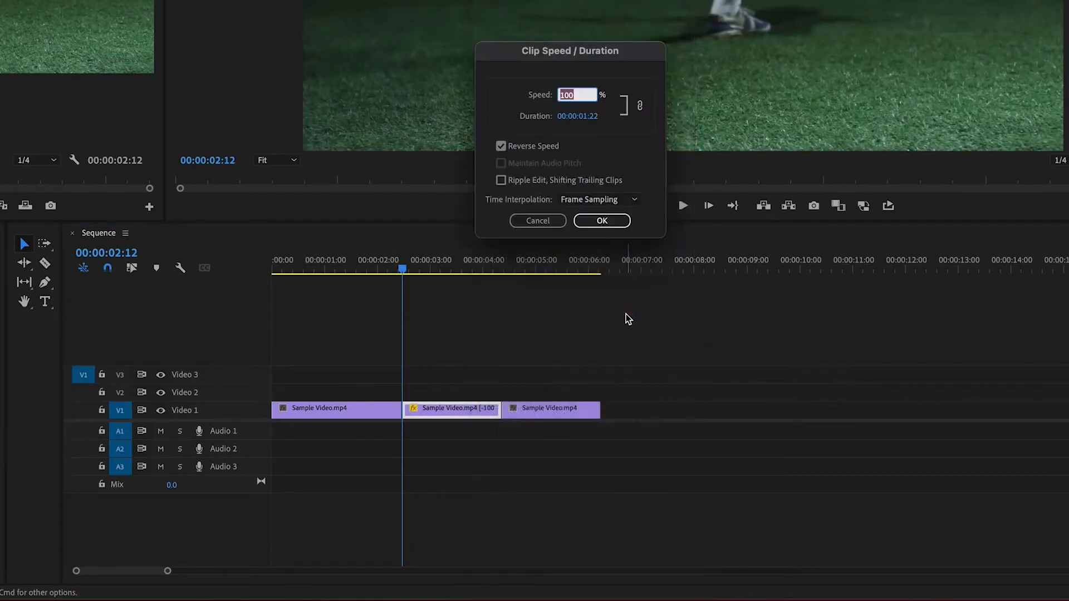
type("30")
left_click(625, 225)
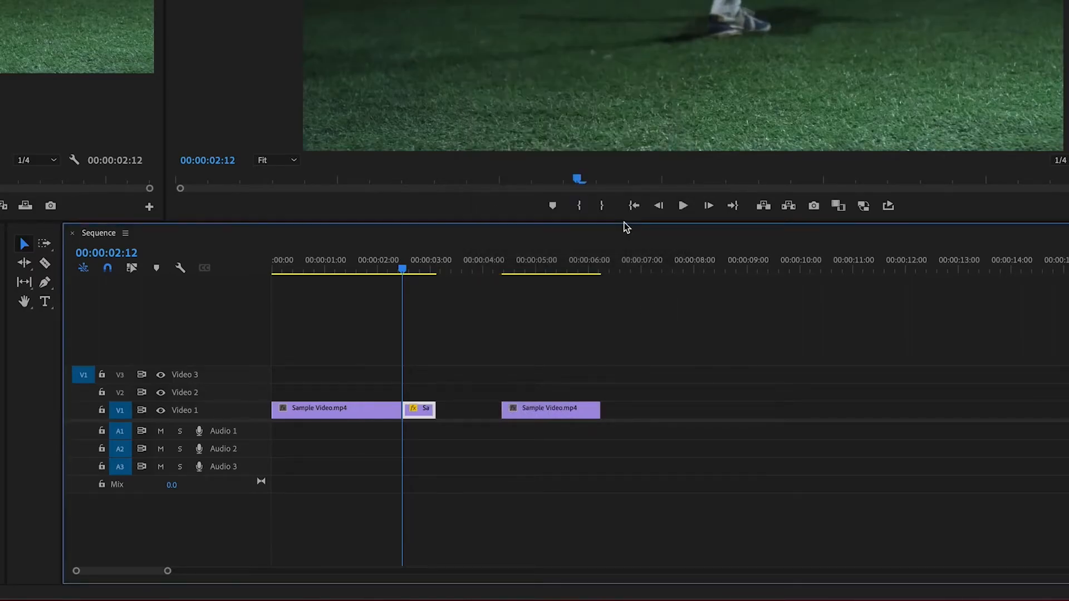
left_click(467, 413)
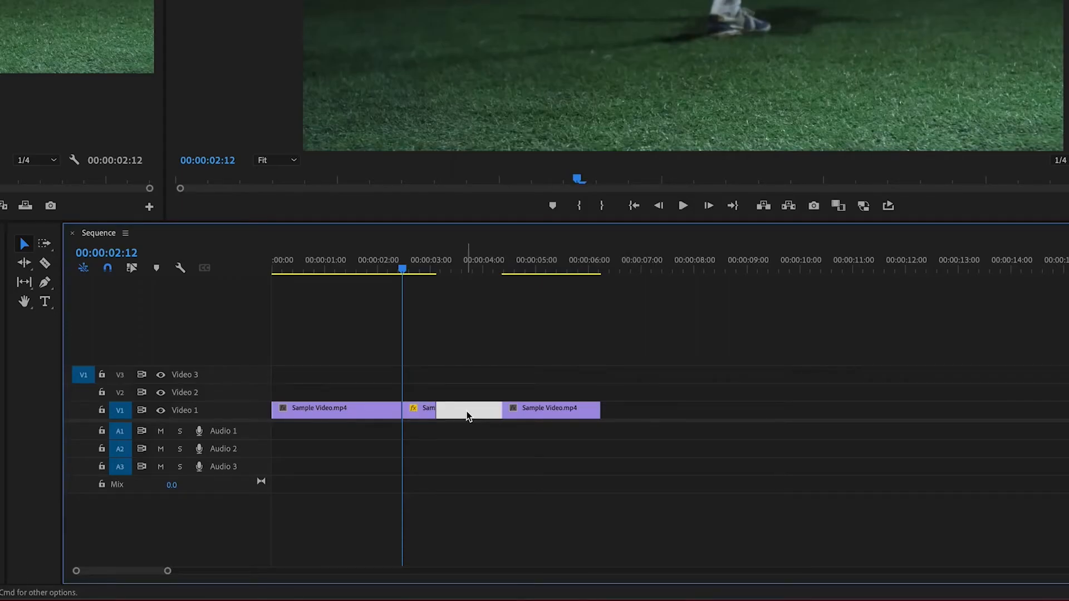
key("Delete")
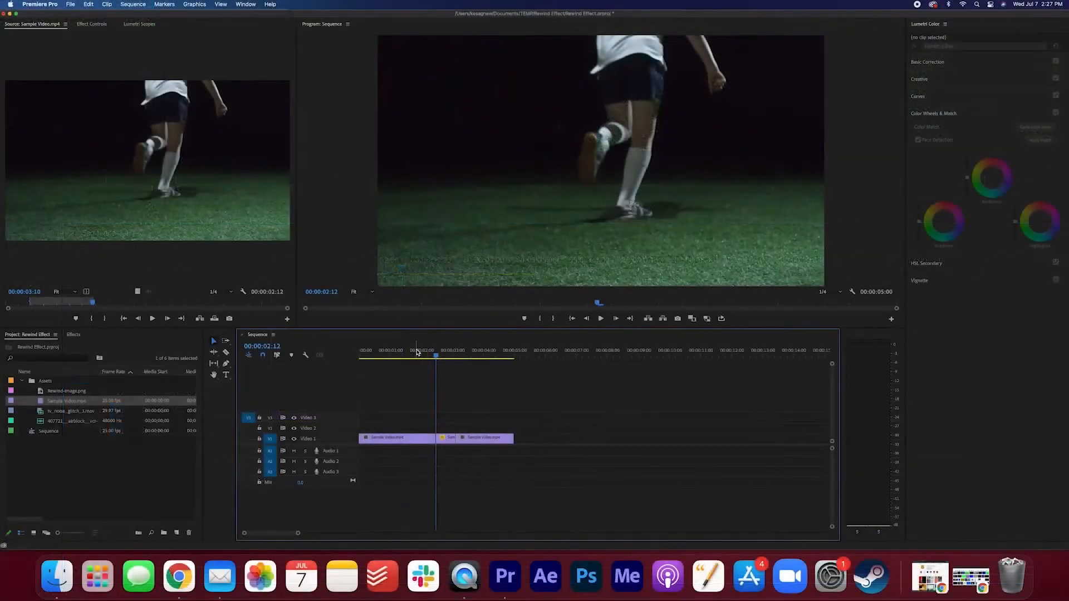
- Play the sequence from about 00:00:01:13 through the rewind section and save the project
left_click(368, 267)
left_click_drag(416, 354, 407, 354)
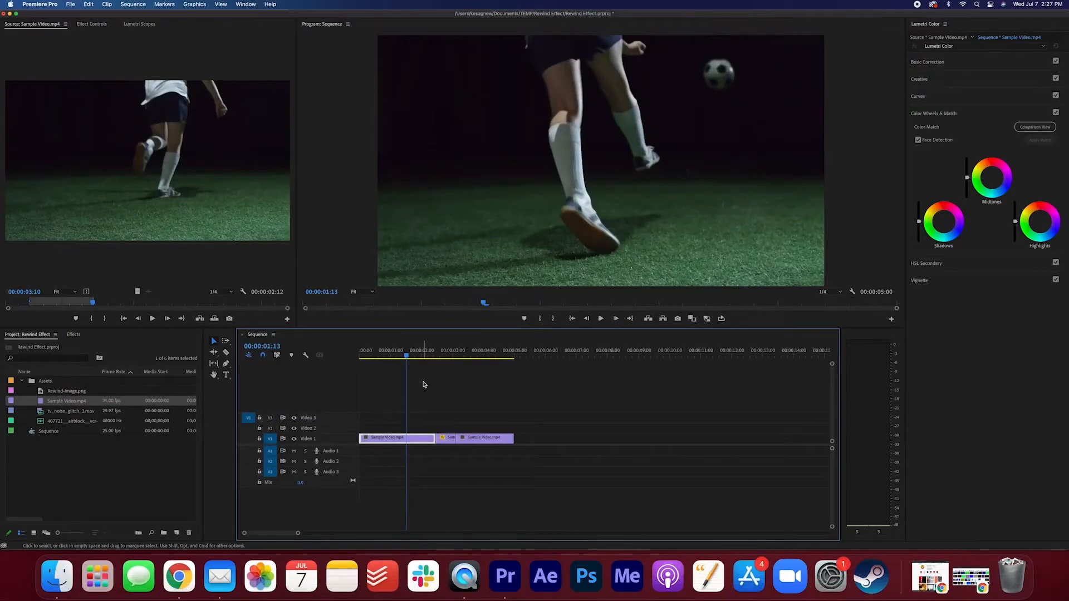
key("space")
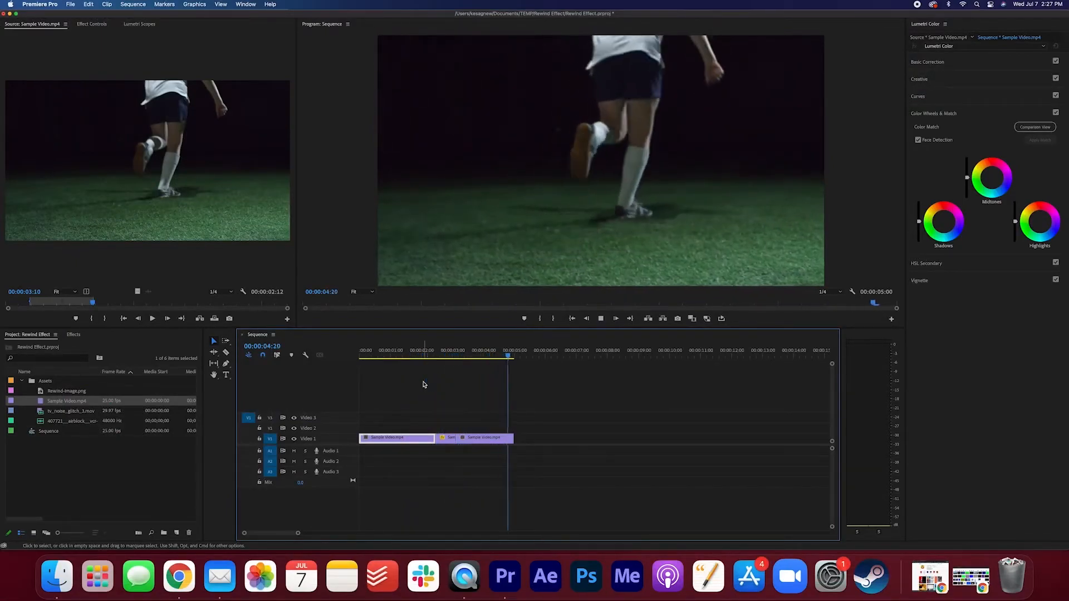
left_click(412, 356)
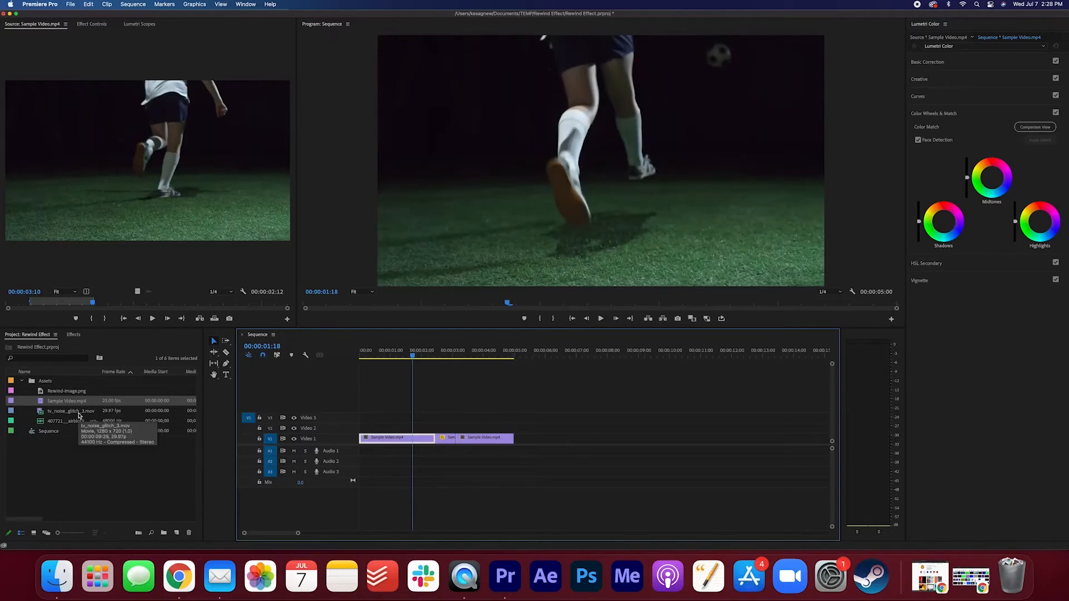
key("cmd+s")
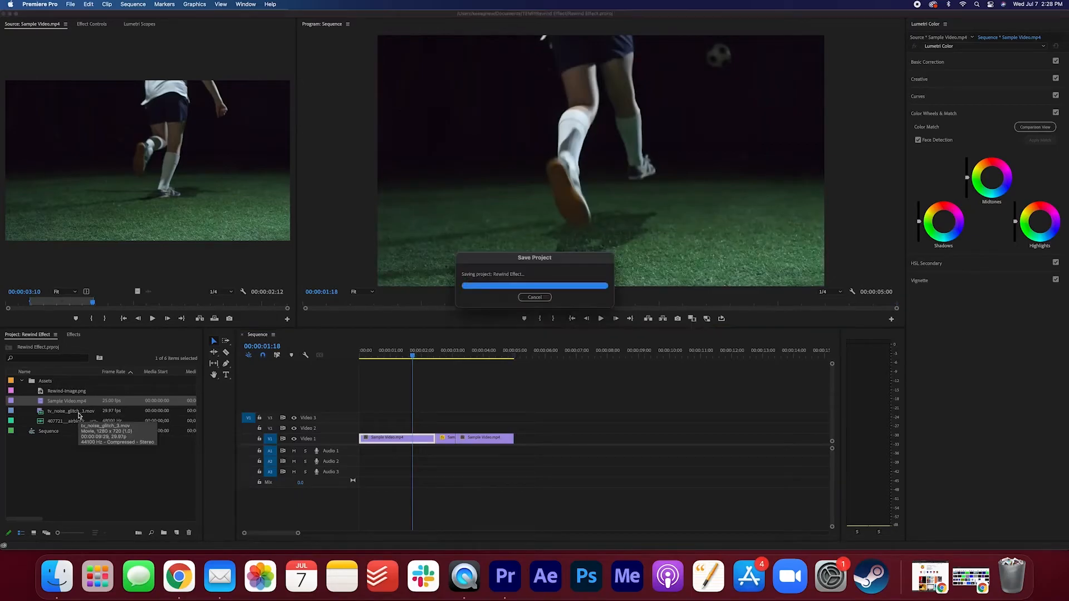
- Mark tv_noise_glitch_3.mov from 00:00:04:04 to 00:00:04:14 and place its video on Video 2 above the reversed clip
double_click(78, 415)
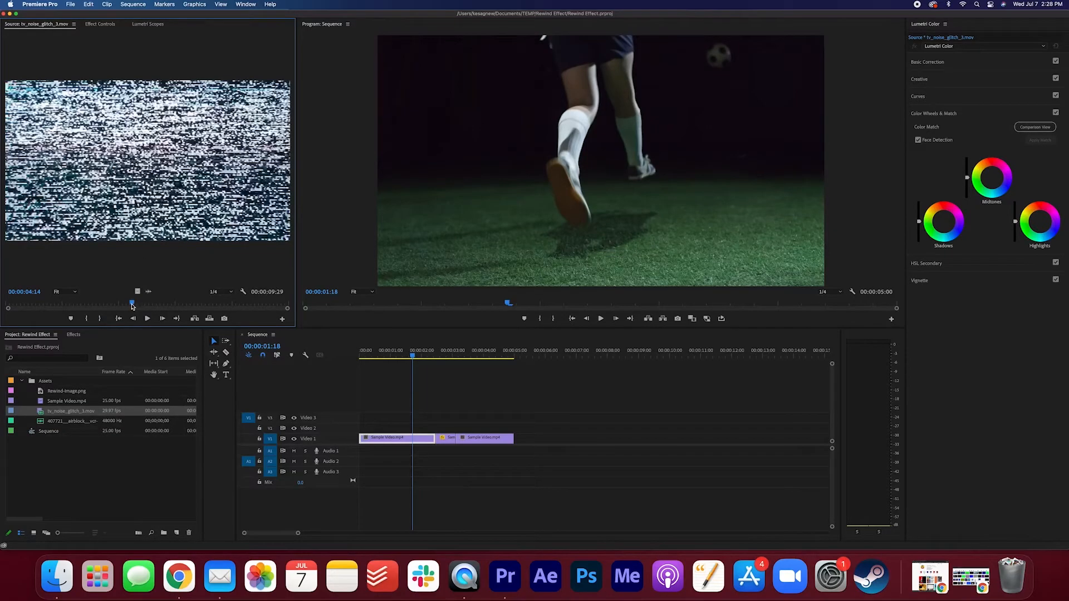
mouse_move(132, 305)
left_mouse_down()
mouse_move(111, 304)
mouse_move(122, 305)
left_mouse_up()
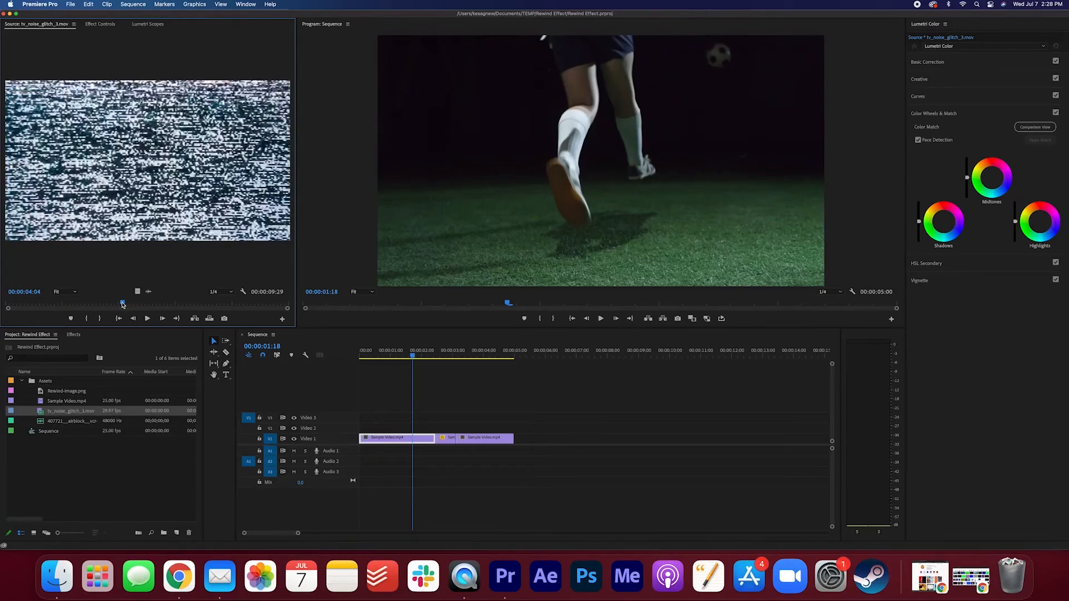
key("i")
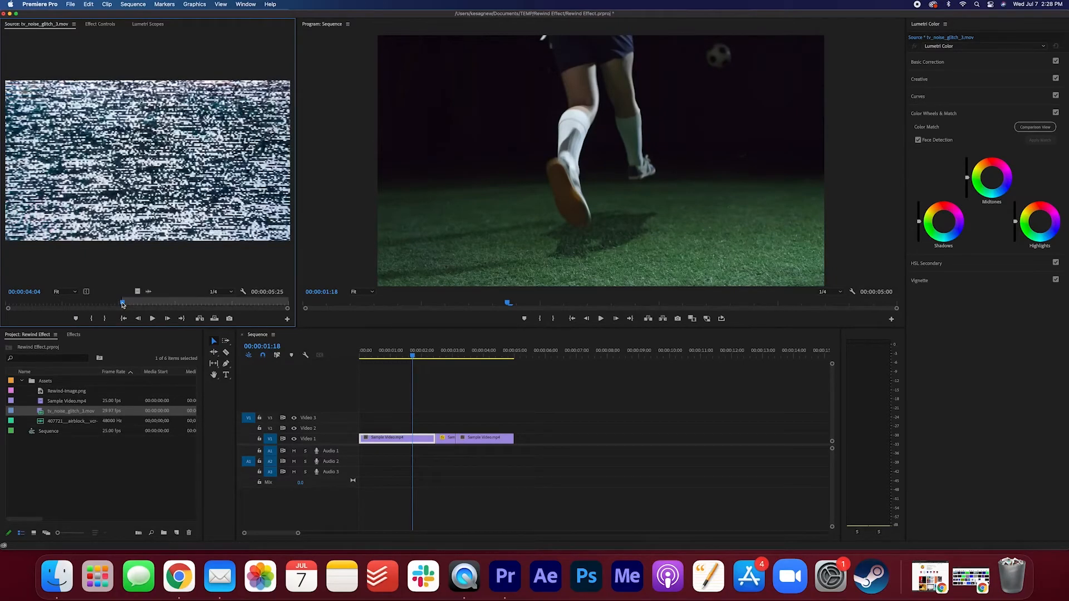
left_click_drag(122, 304, 455, 428)
key("o")
- Apply Scale to Frame Size to the tv_noise_glitch_3.mov clip on Video 2
key("=")
key("=")
key("=")
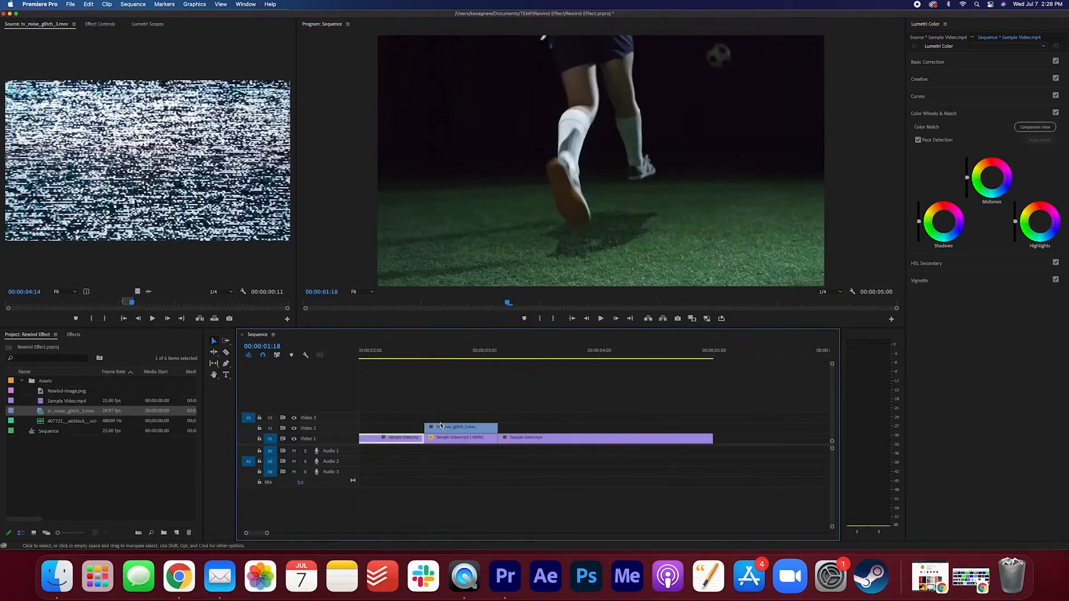
left_click(456, 349)
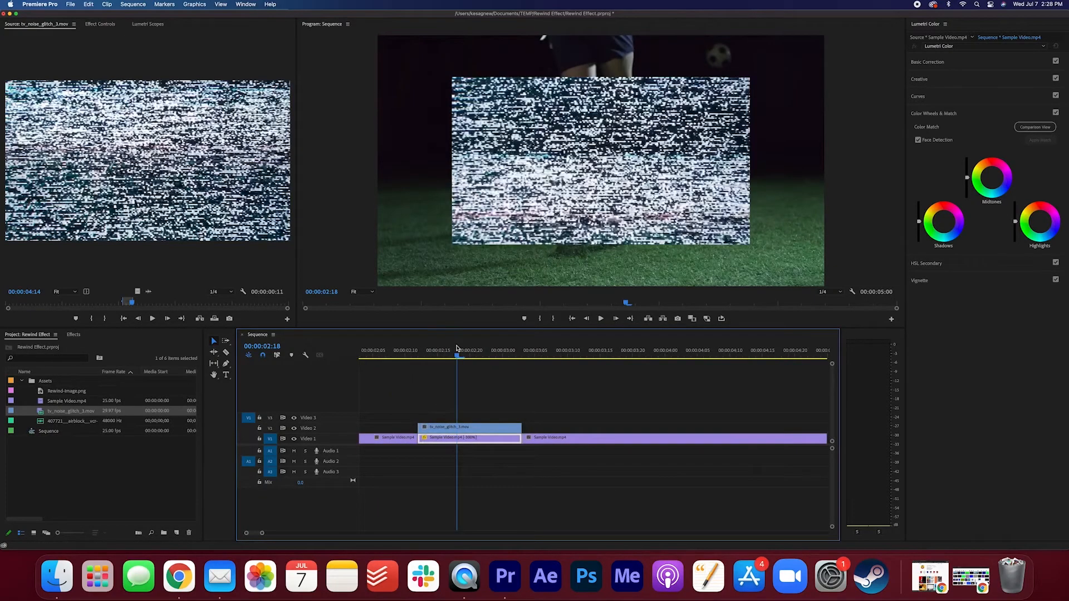
left_click(492, 431)
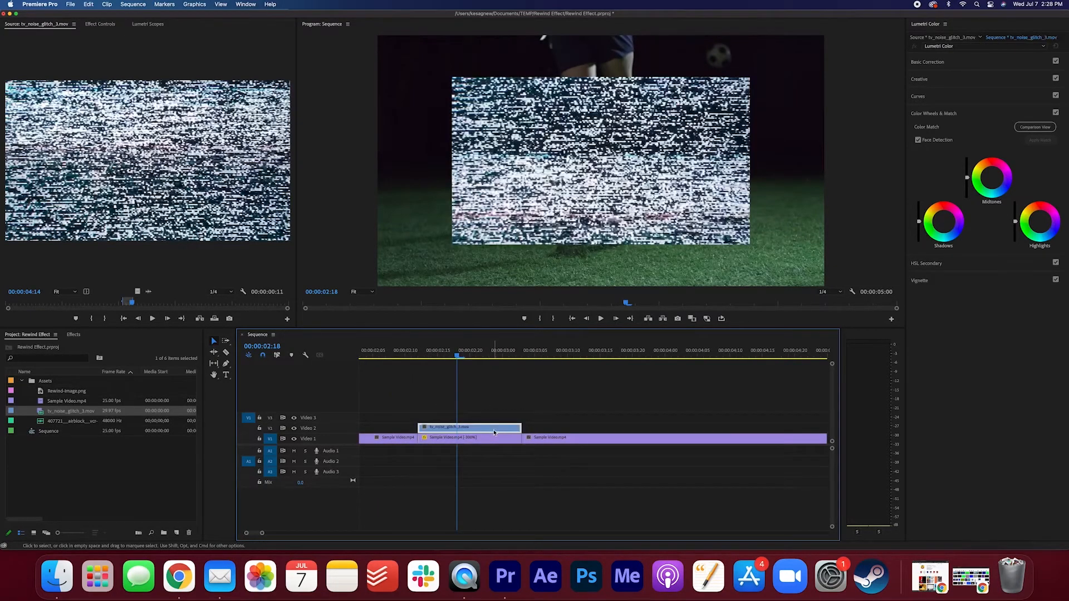
right_click(494, 433)
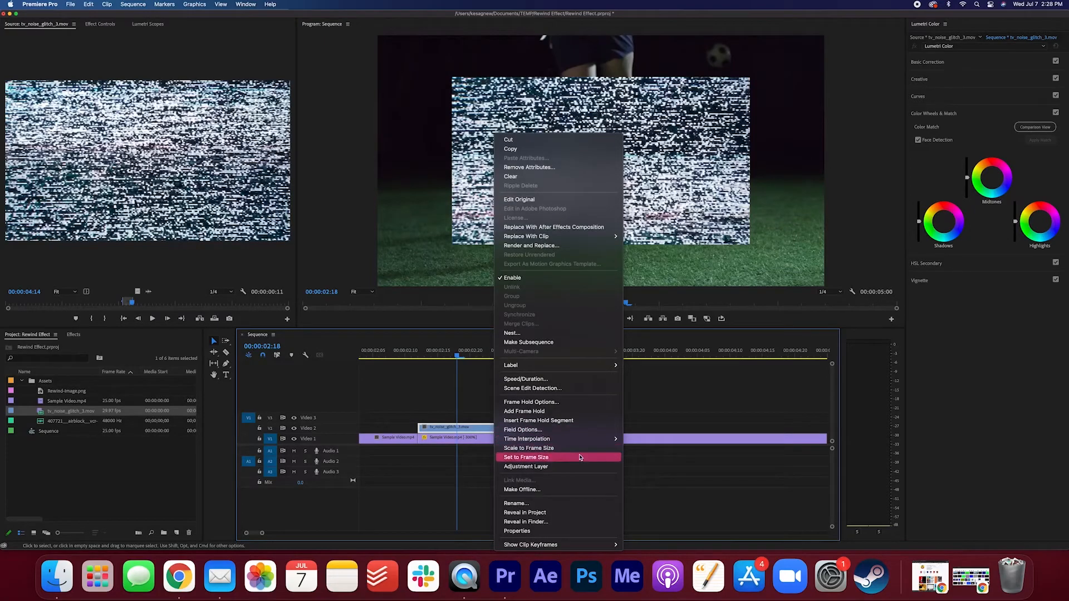
left_click(583, 449)
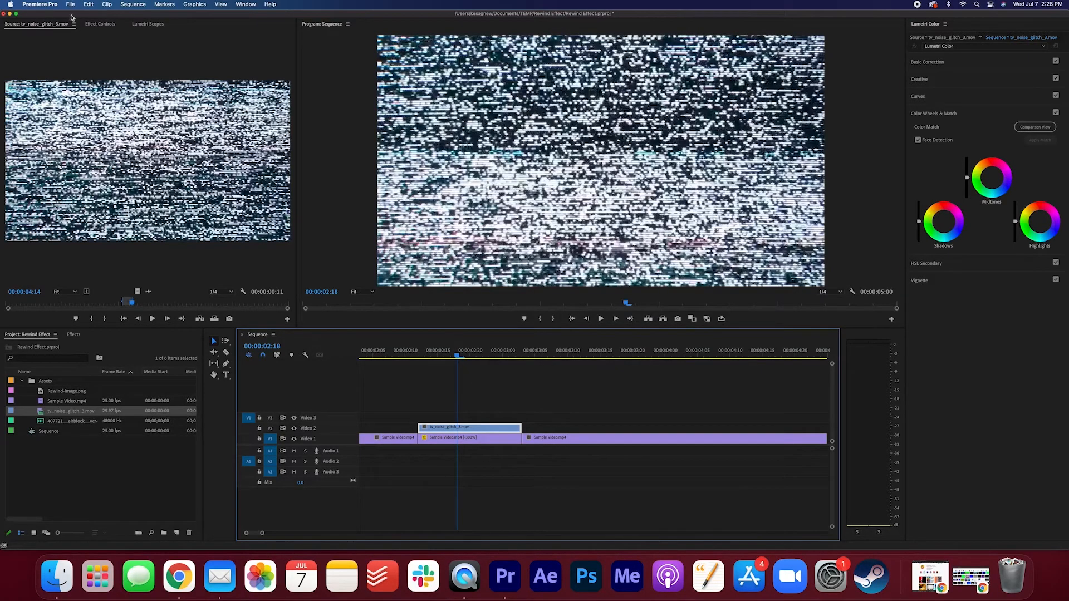
- Set the noise clip's blend mode to Screen and try out its opacity
left_click(100, 24)
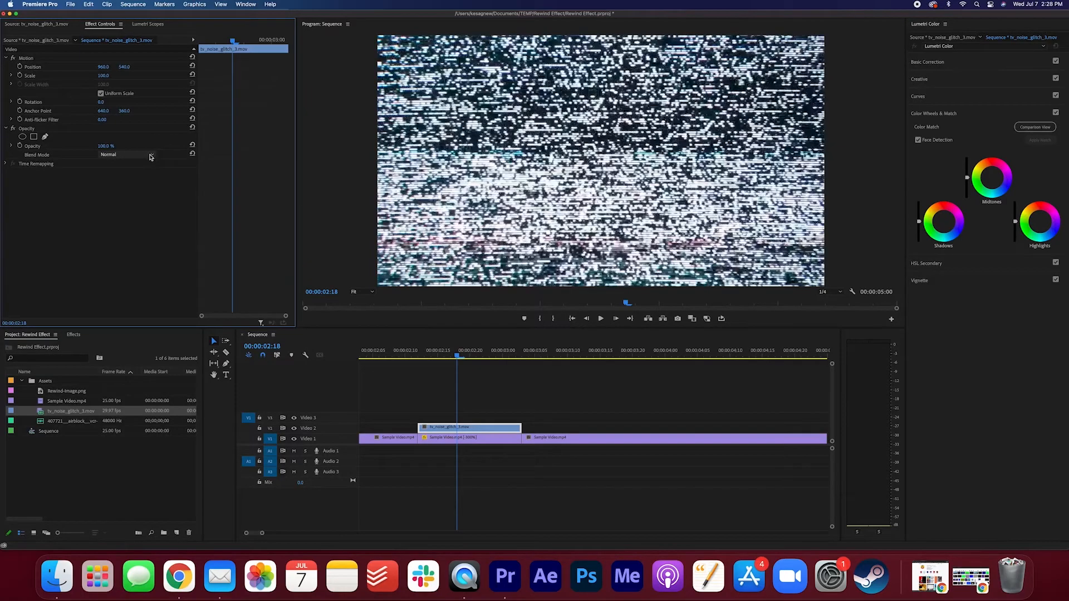
left_click(150, 156)
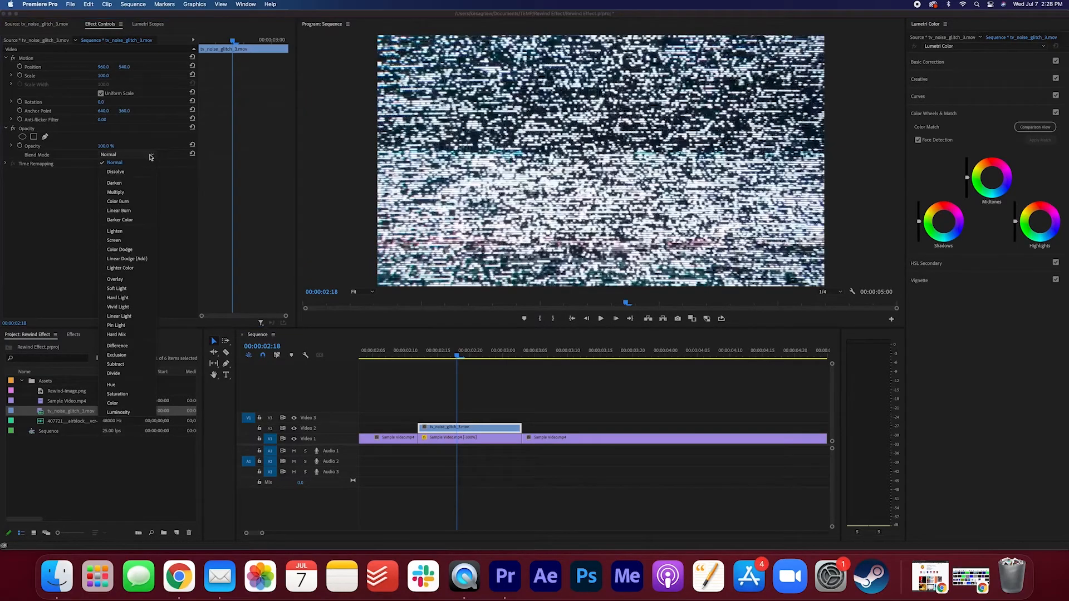
left_click(136, 240)
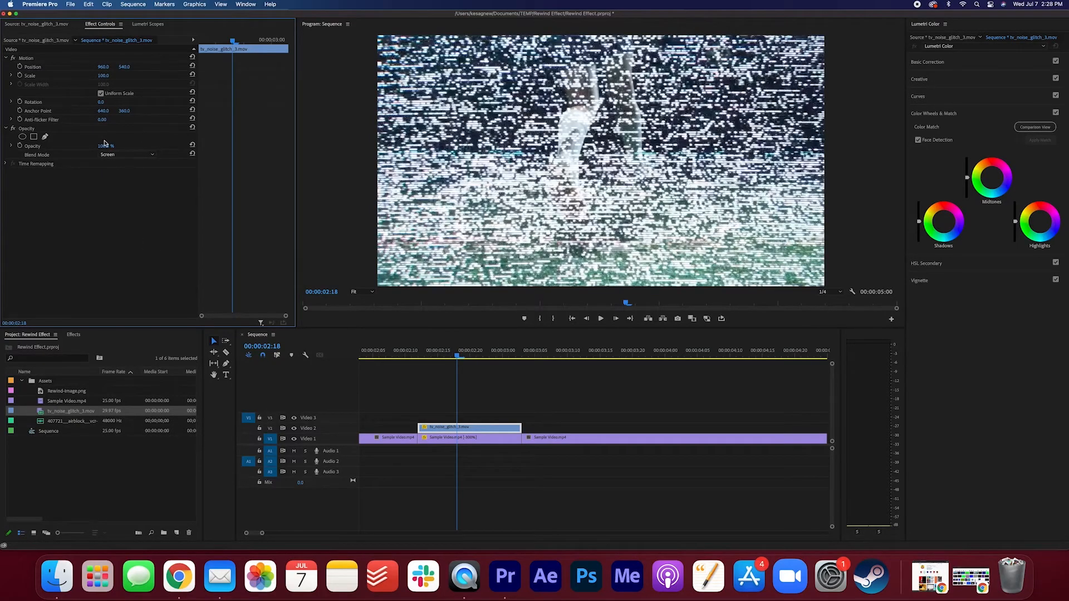
mouse_move(105, 146)
left_mouse_down()
mouse_move(49, 146)
mouse_move(110, 146)
left_mouse_up()
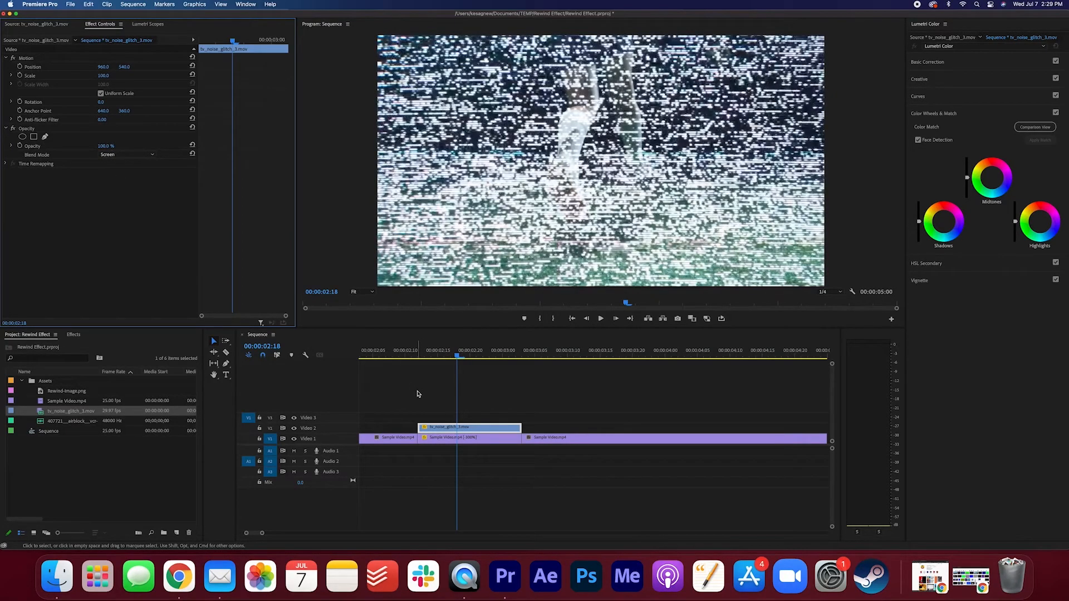
- Place Rewind-Image.png on Video 3 above the noise clip and trim its end to match the reversed clip's end
left_click(69, 393)
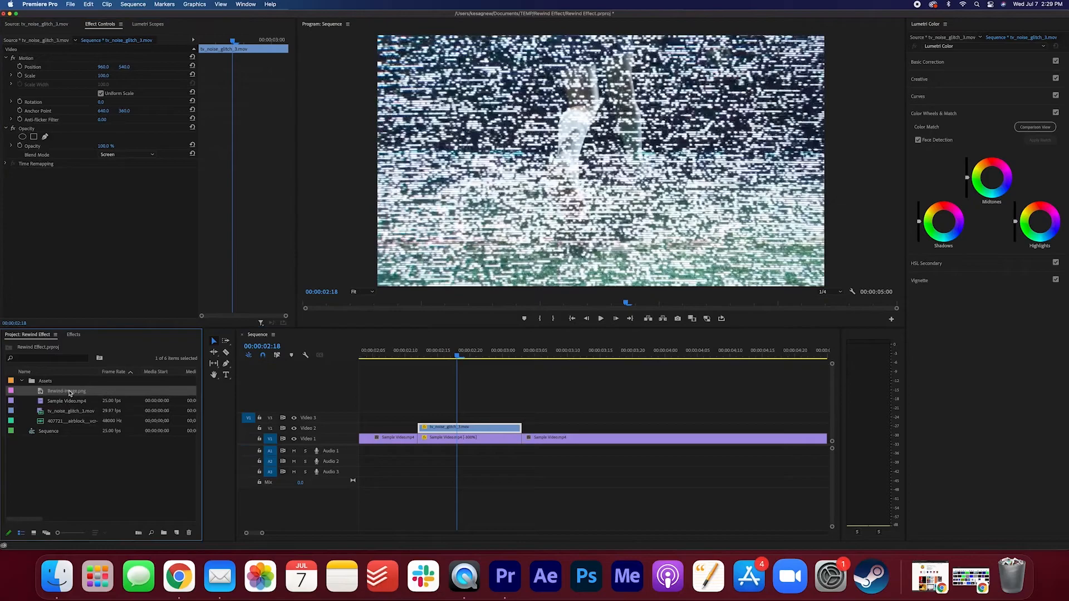
left_click_drag(56, 393, 422, 423)
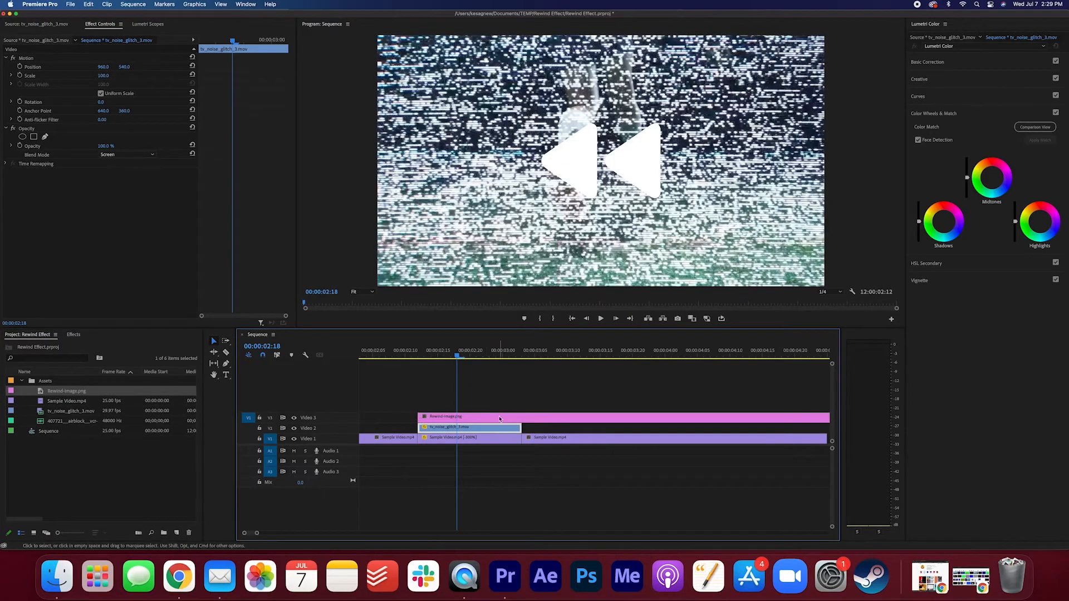
left_click_drag(455, 355, 525, 360)
left_click(535, 420)
key("super+k")
left_click(541, 419)
key("Delete")
- Set the scale of Rewind-Image.png to 60 while viewing it at 00:00:02:18
left_click(457, 355)
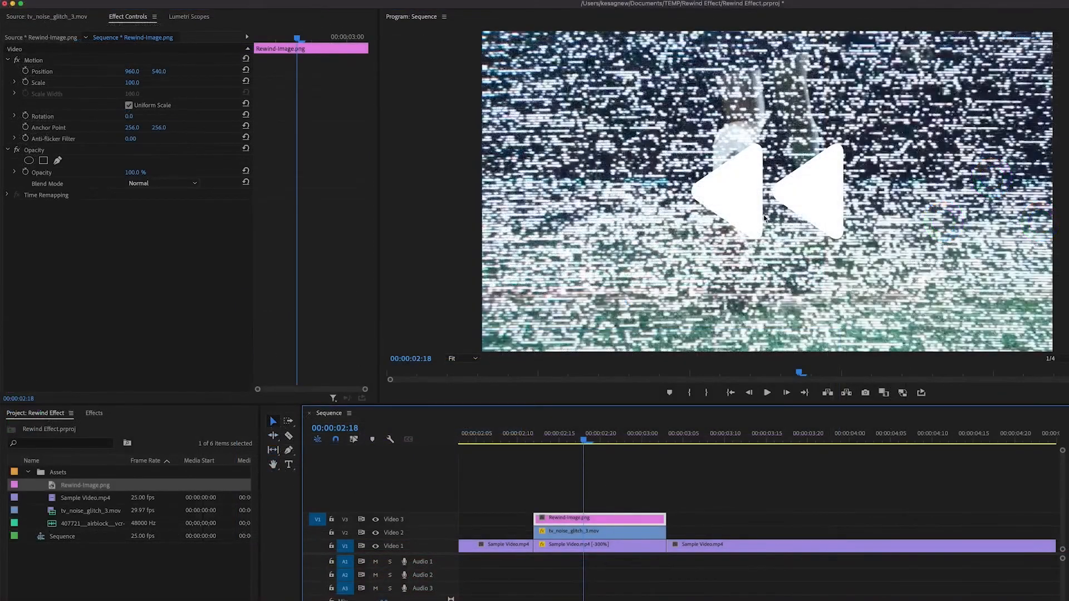
left_click_drag(132, 83, 111, 82)
left_click(133, 83)
type("60")
left_click(124, 230)
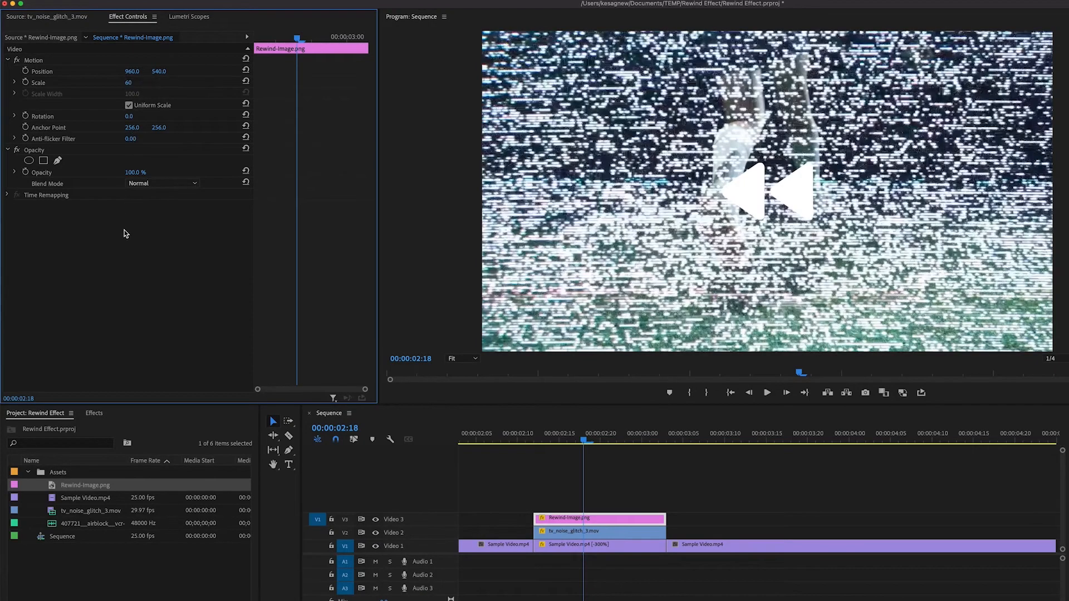
- Reposition Rewind-Image.png so the rewind symbol sits in the upper-left corner of the video frame
left_click_drag(134, 72, 0, 73)
left_click_drag(158, 71, 35, 71)
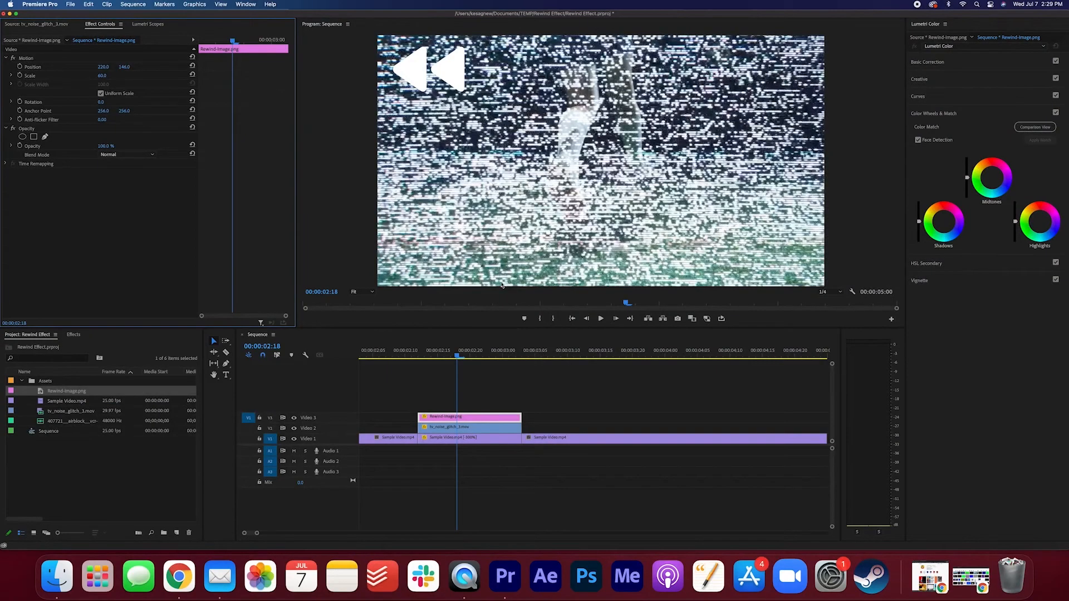
- Audition 407721__airblock__vcr-rewind.wav and mark its In point at 00;01;02;01 and Out point at 00;01;06;22
double_click(67, 421)
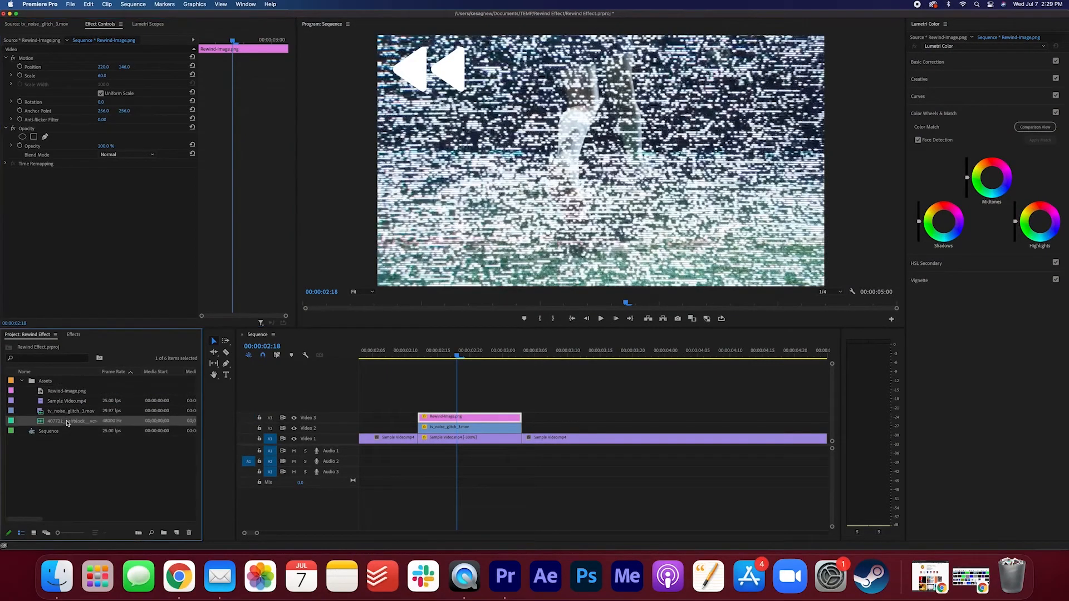
left_click_drag(117, 226, 189, 227)
key("space")
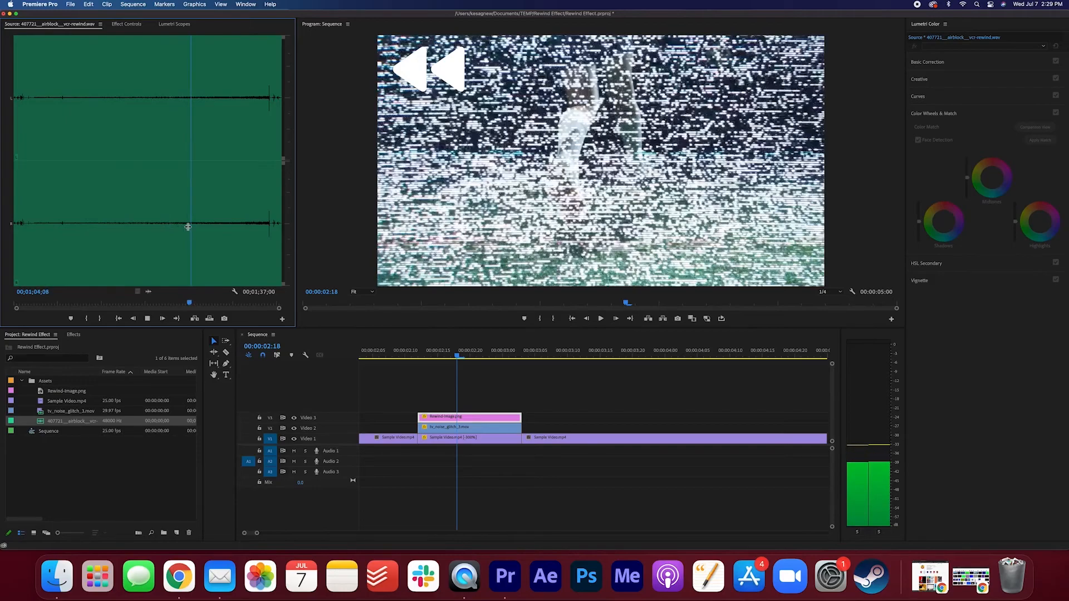
left_click(186, 225)
key("space")
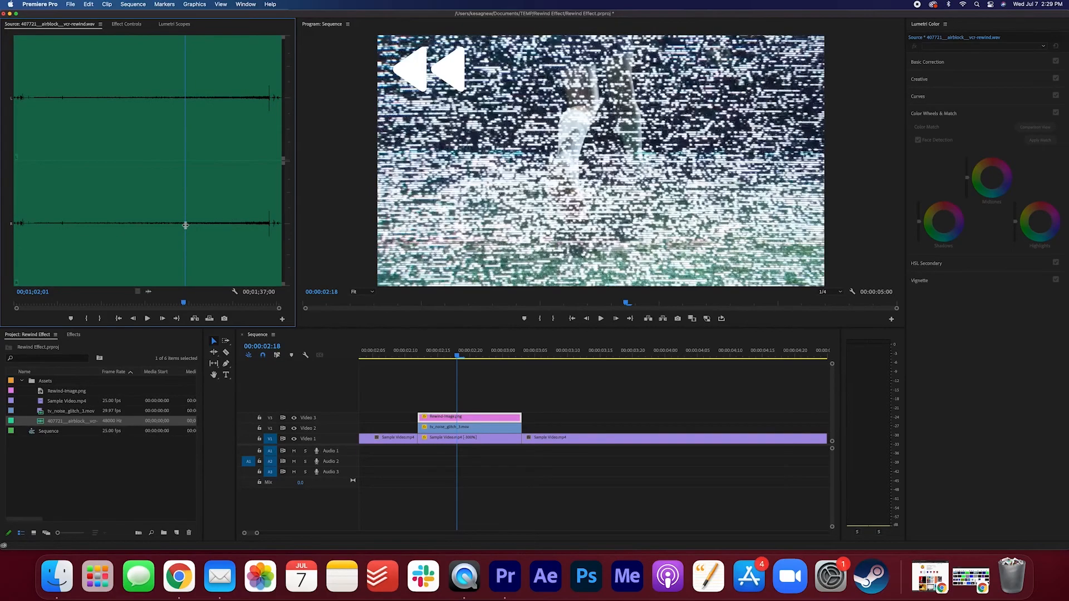
key("i")
left_click_drag(185, 225, 198, 225)
key("o")
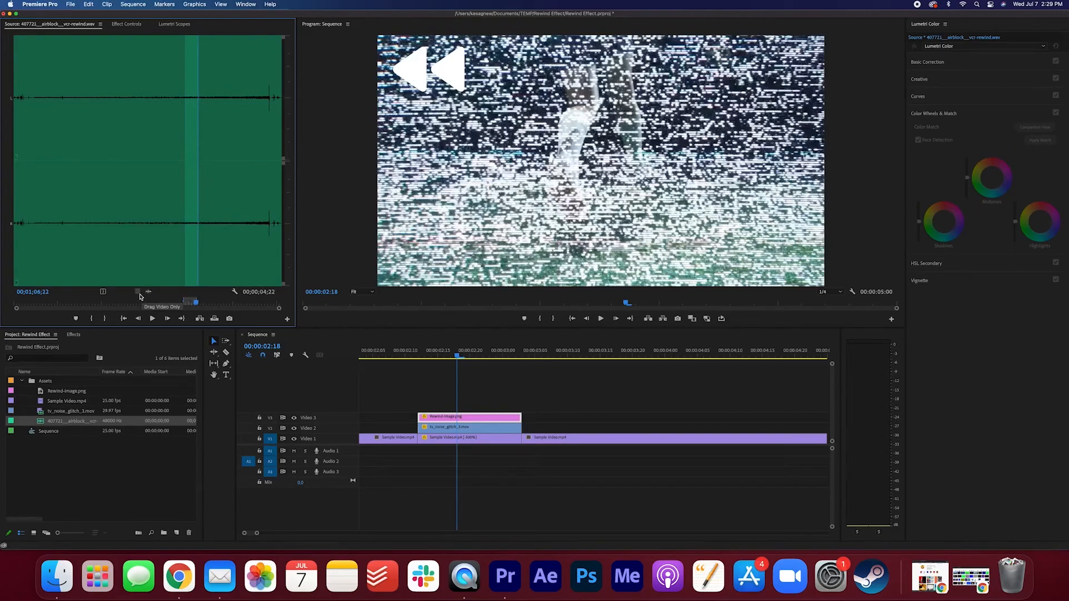
- Place the marked rewind sound on Audio 1 at the reversed clip's start and cut off the part beyond that clip's end
left_click_drag(149, 293, 416, 448)
left_click_drag(475, 356, 522, 357)
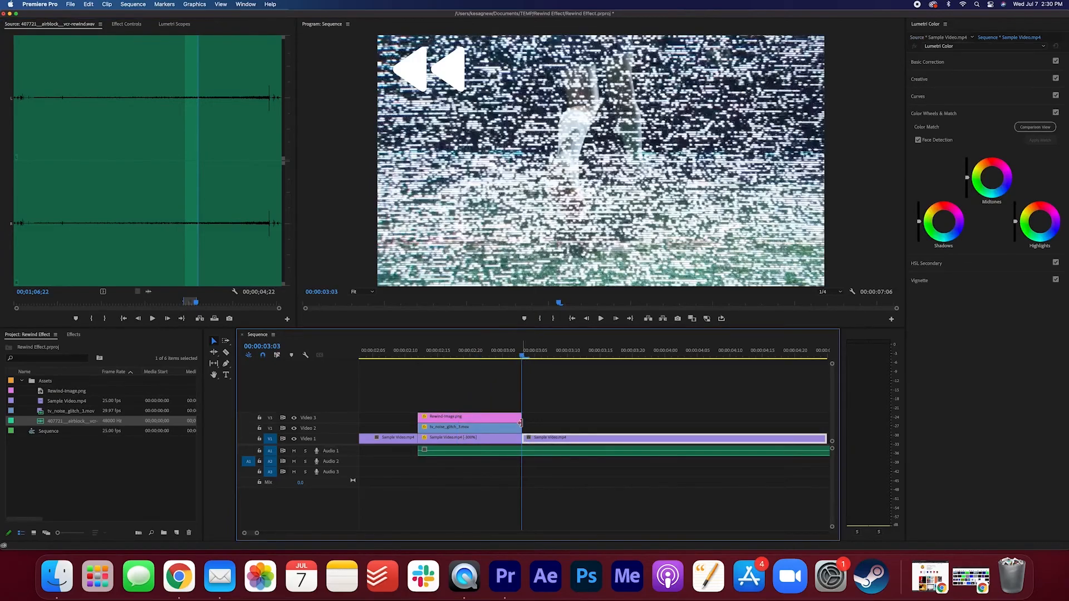
left_click(536, 455)
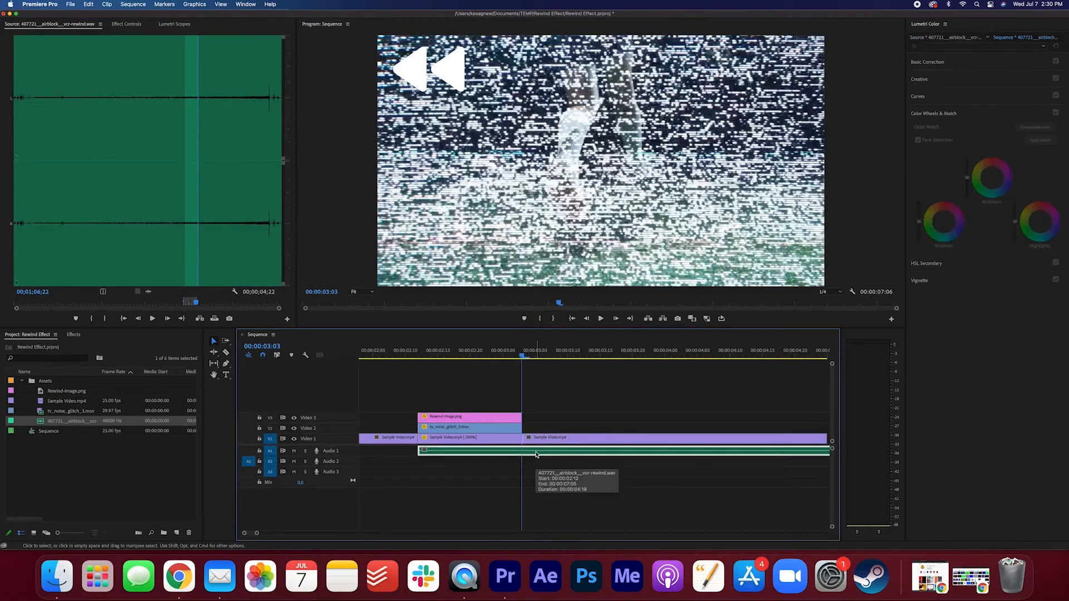
key("super+k")
left_click(546, 454)
key("Delete")
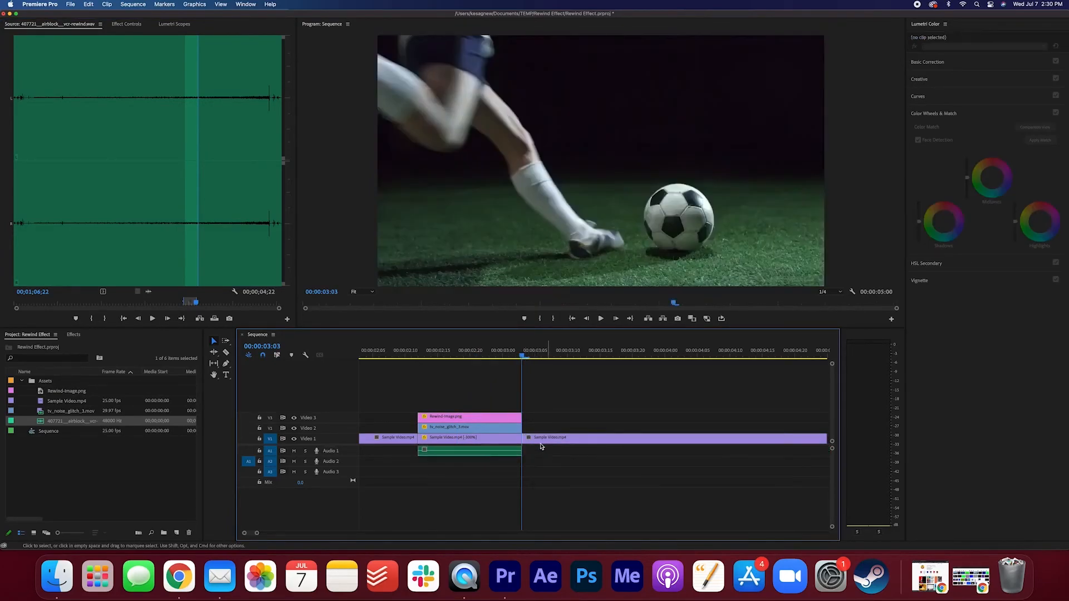
- Adjust the audio gain of the rewind sound clip on Audio 1 by 15 dB
left_click(425, 352)
left_click(451, 453)
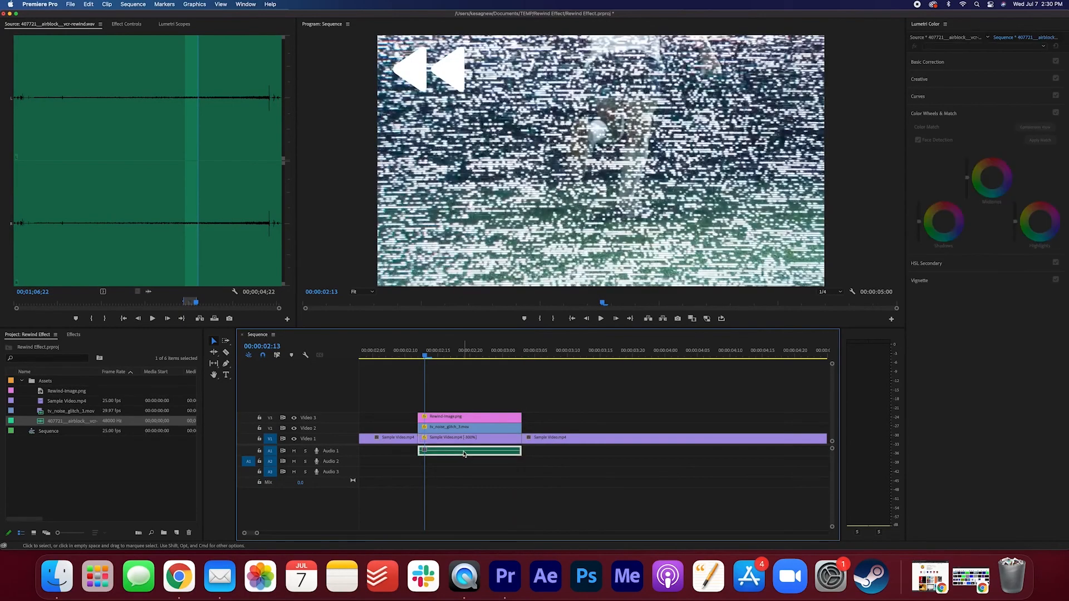
right_click(464, 455)
left_click(516, 450)
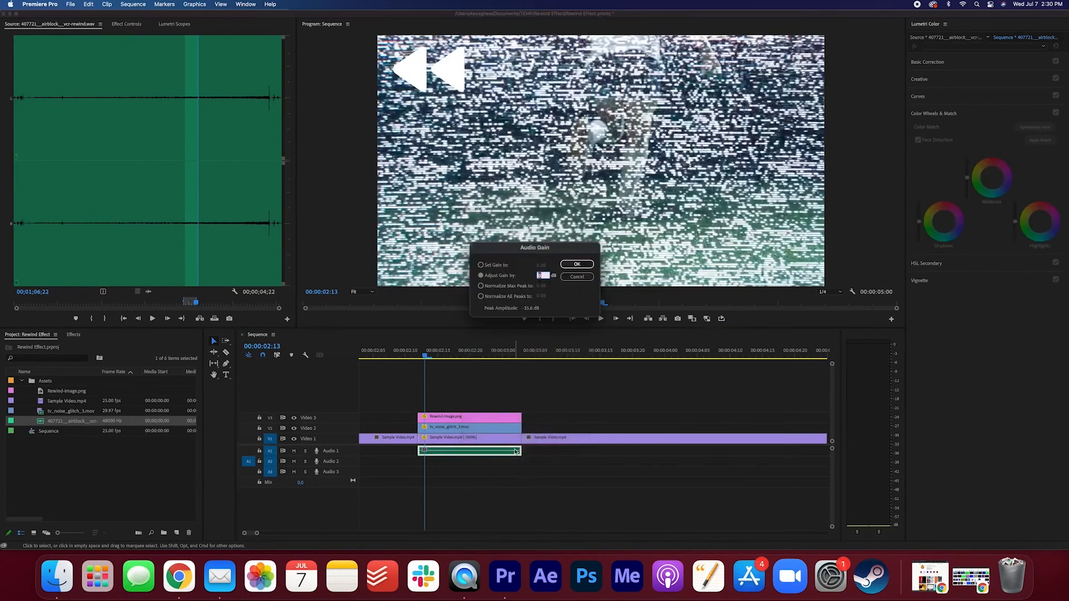
type("15")
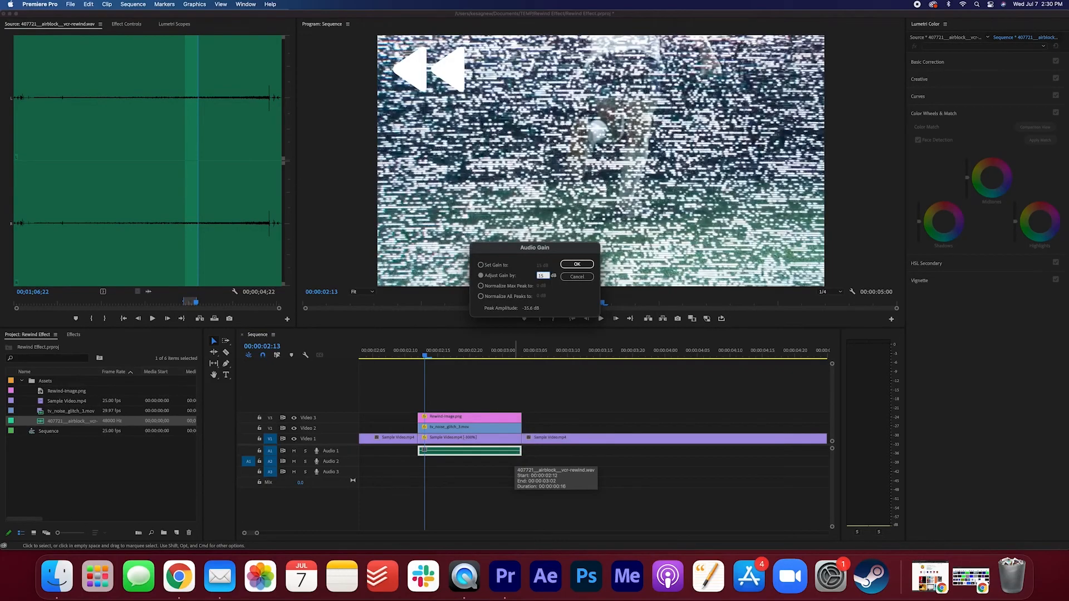
key("Return")
- Add short Constant Power crossfades to the start and end of the rewind sound clip on Audio 1
key("=")
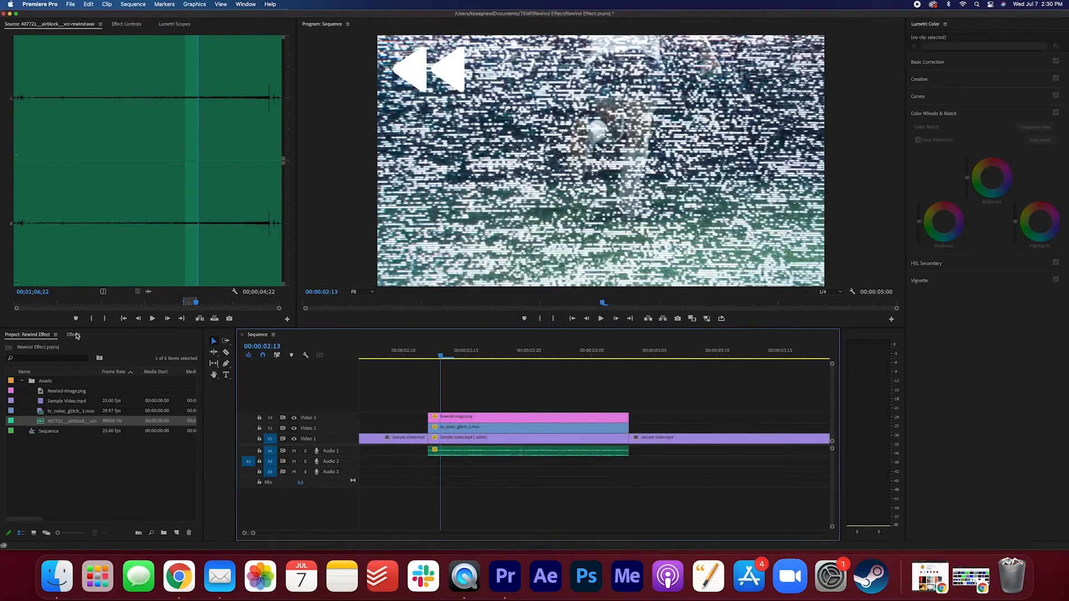
left_click(73, 335)
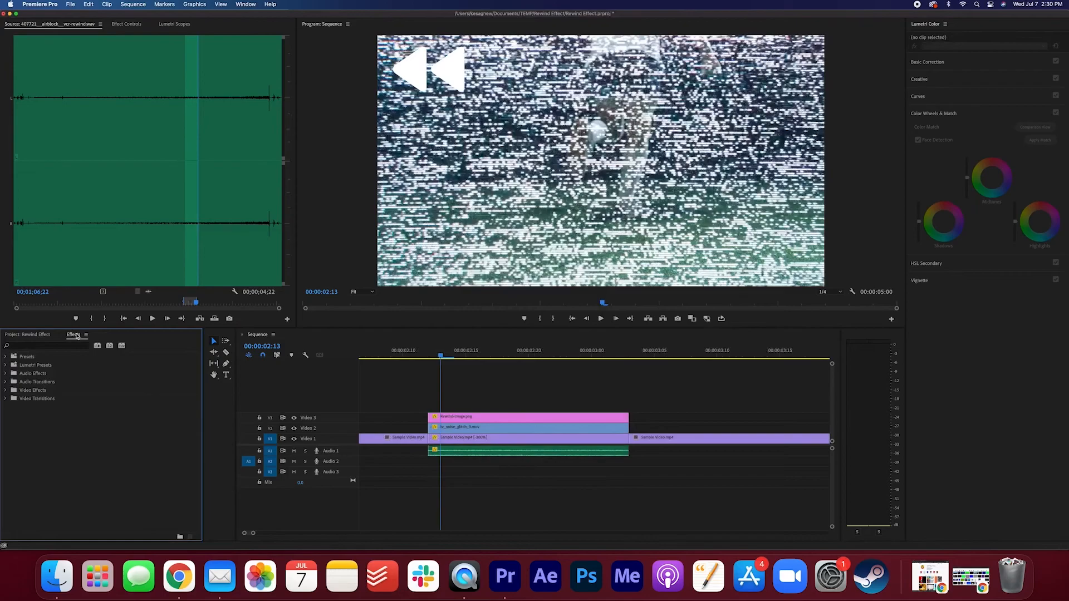
left_click(63, 346)
type("const")
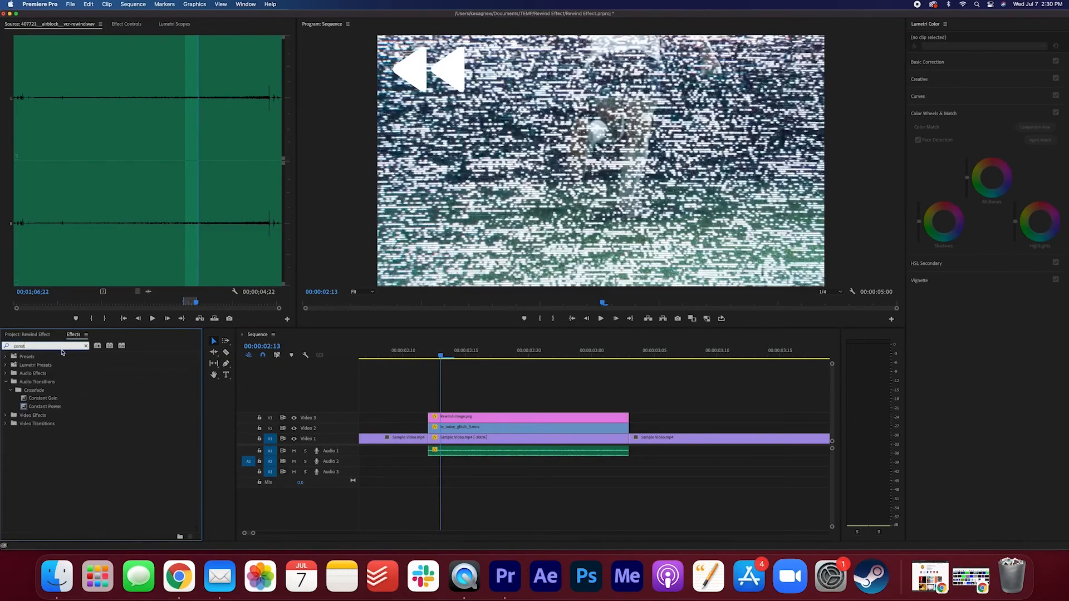
left_click_drag(45, 408, 661, 455)
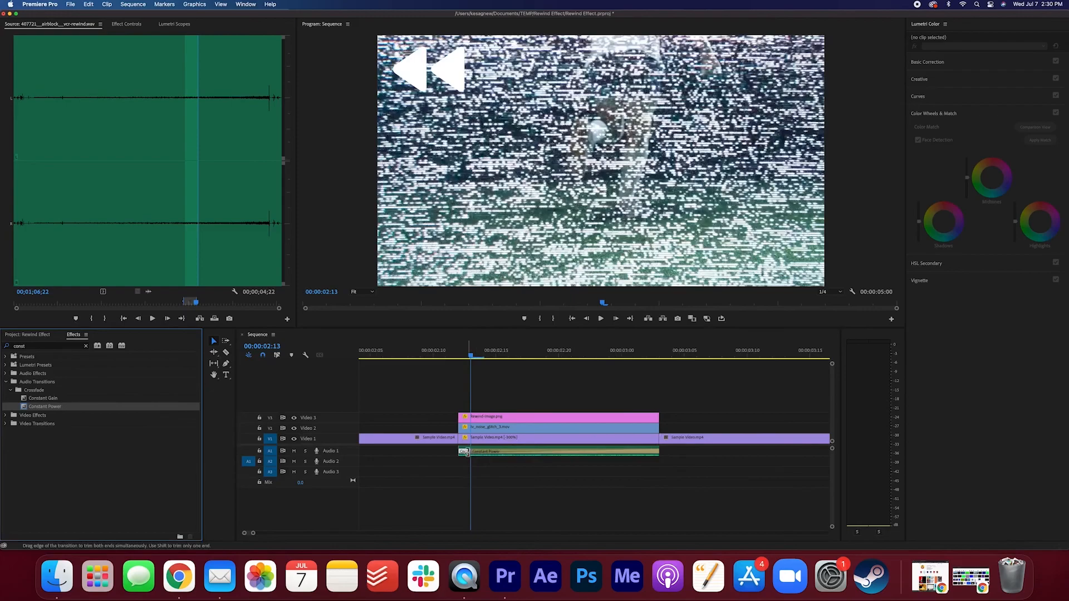
left_click_drag(474, 451, 753, 458)
- Return the playhead to the start of the sequence to review the finished rewind effect
scroll(641, 470, "down", 4)
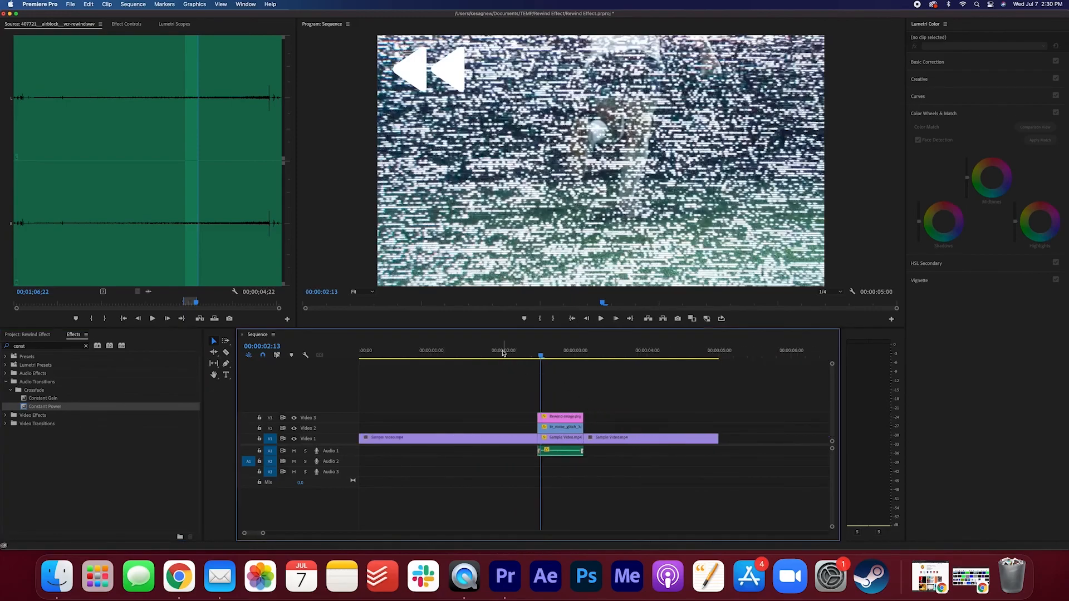
key("Home")
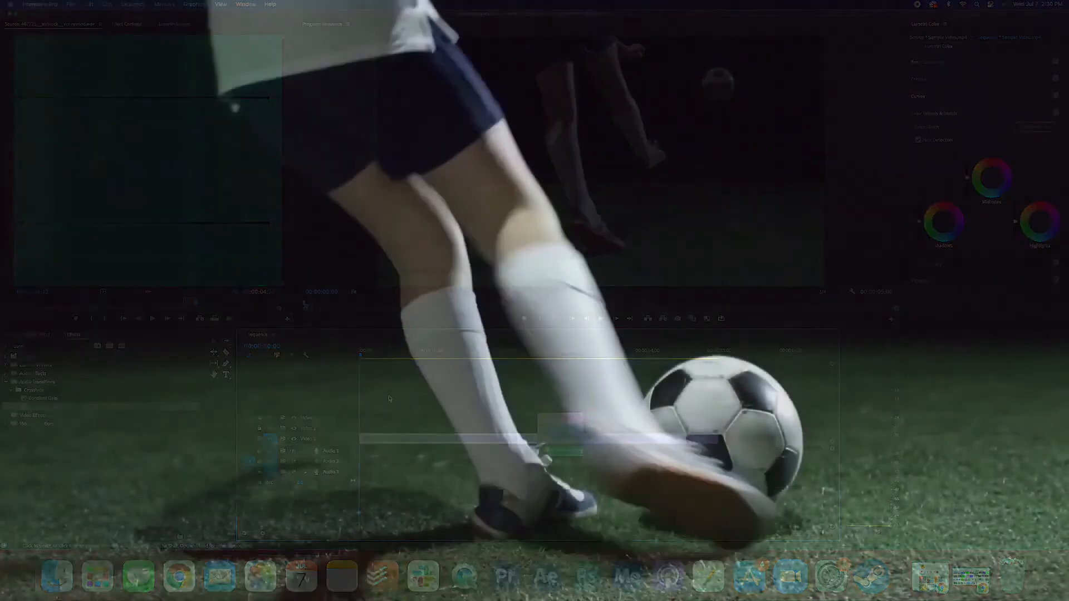